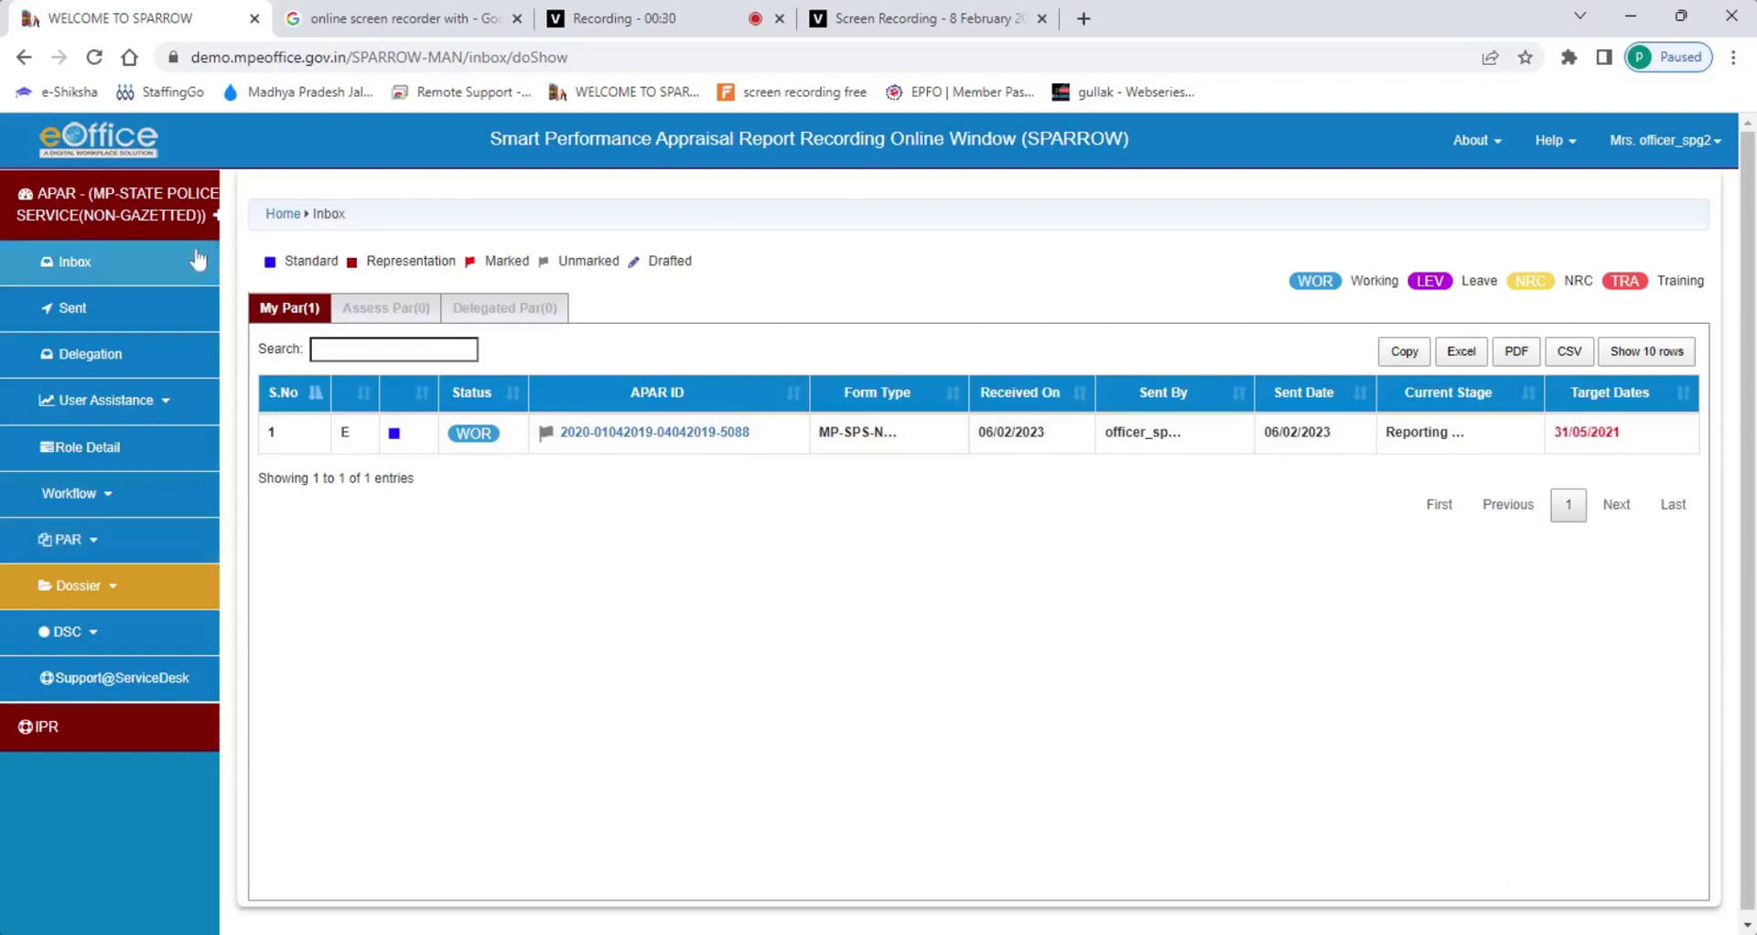
Open the PAR generation page and choose 2019-2020 as the assessment period.
left_click(94, 547)
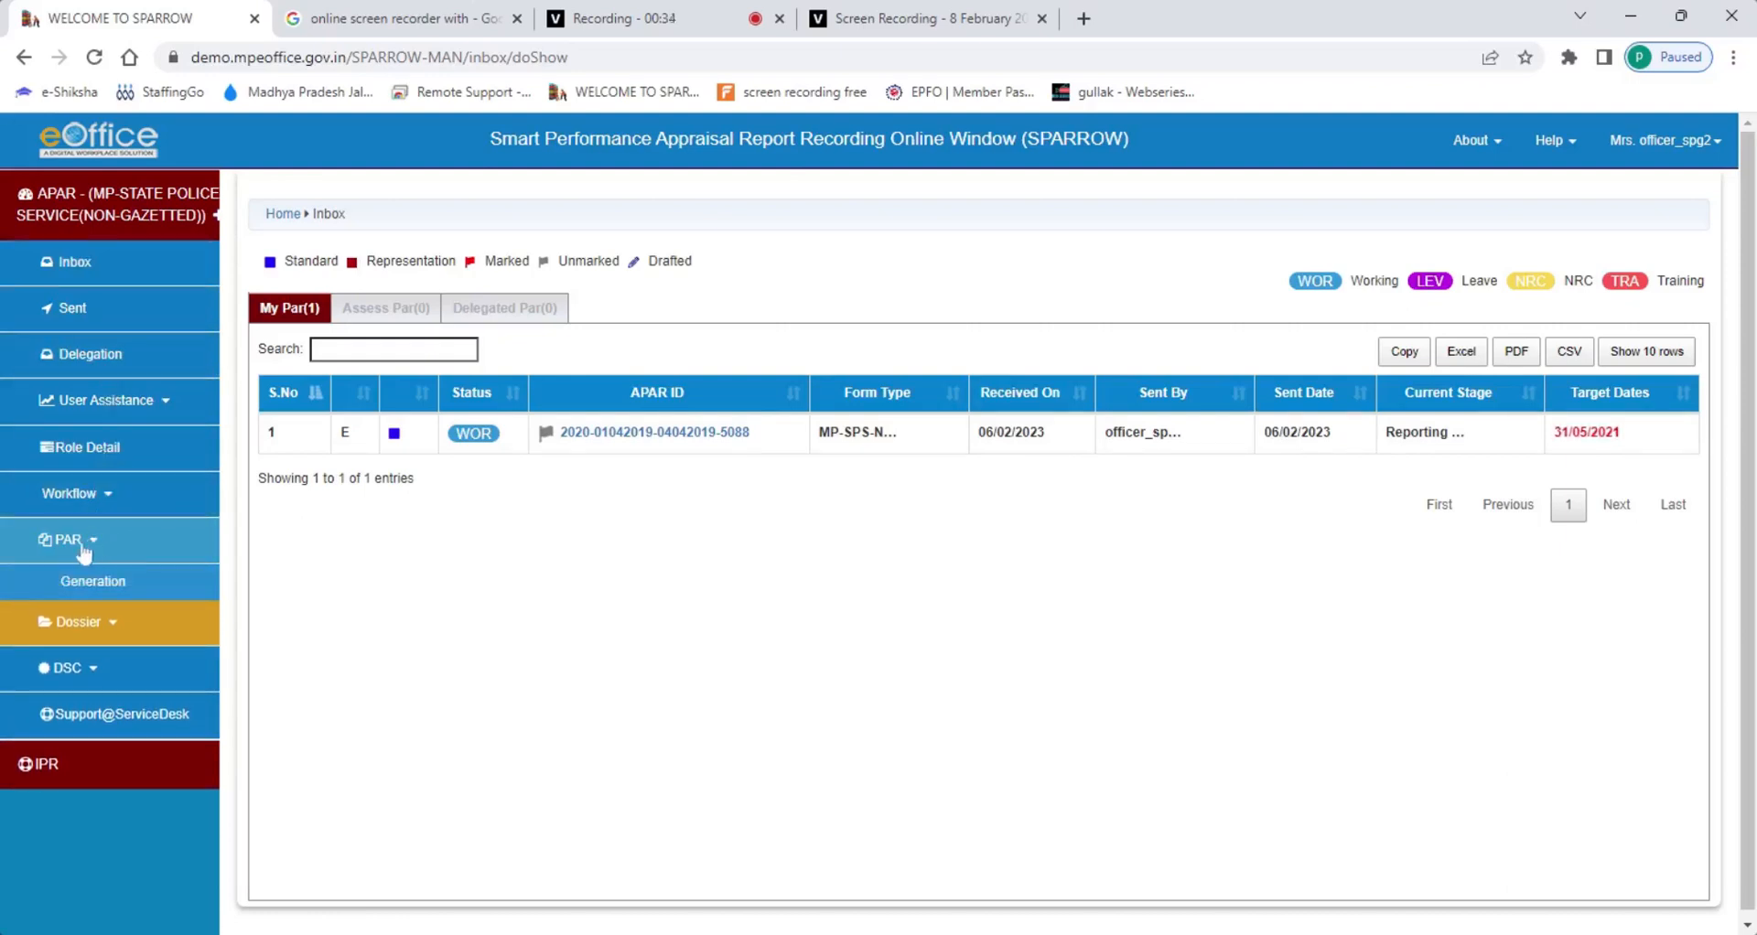
left_click(104, 588)
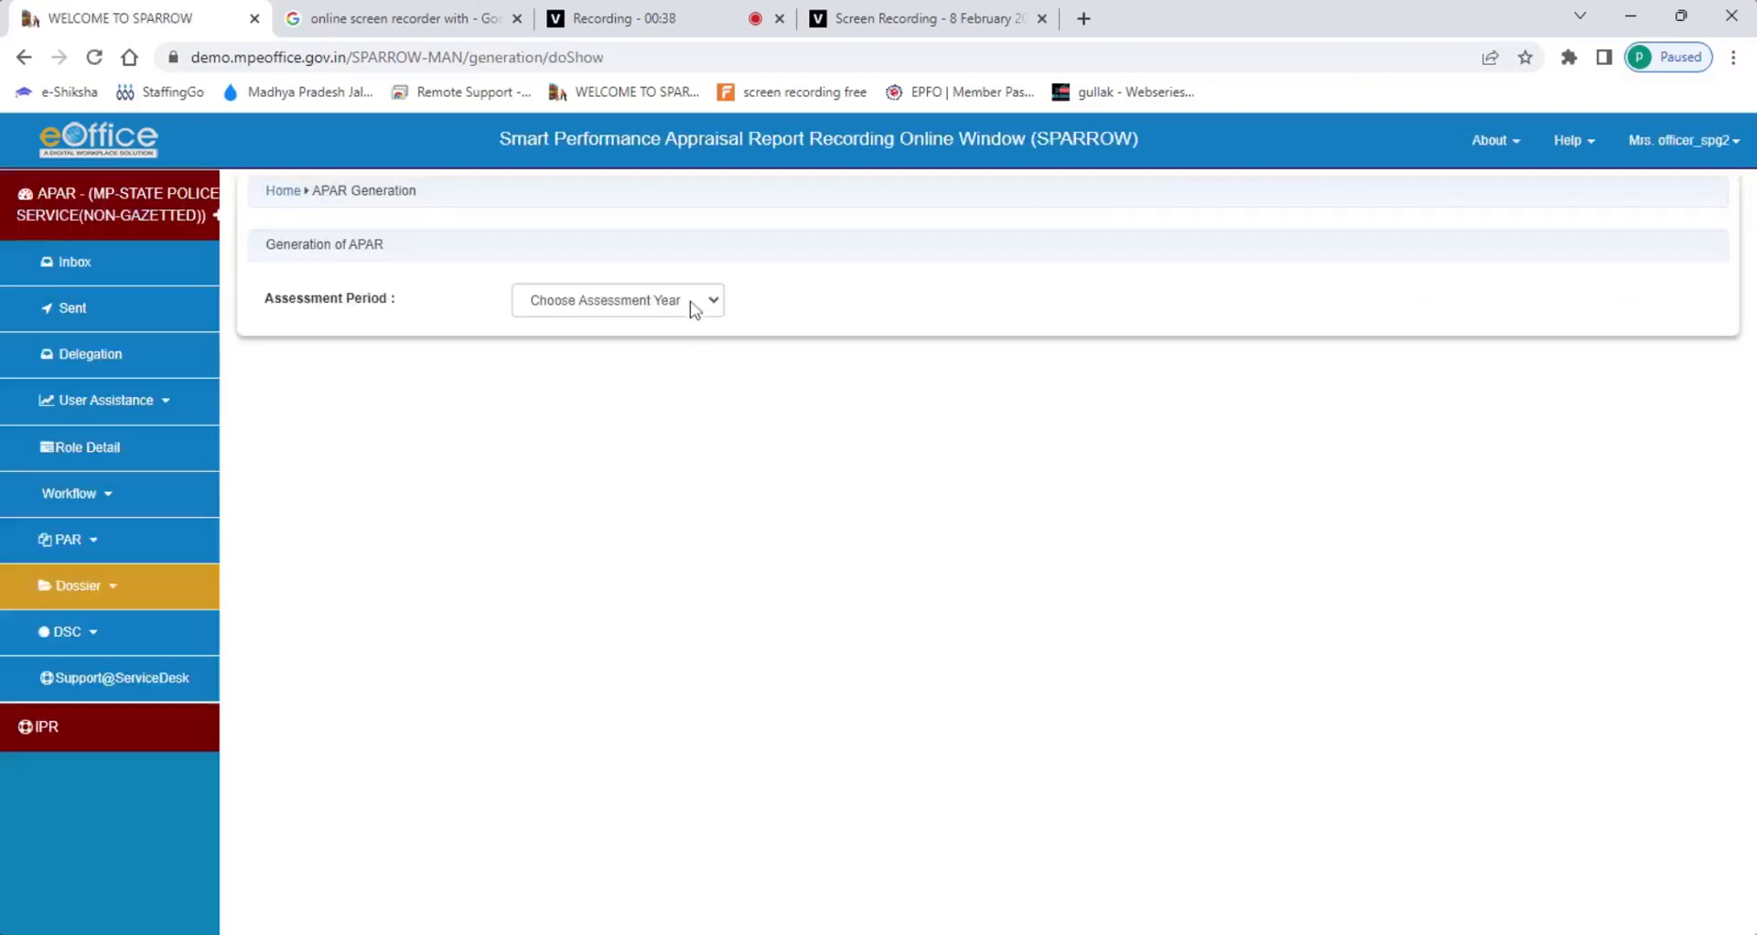
left_click(688, 304)
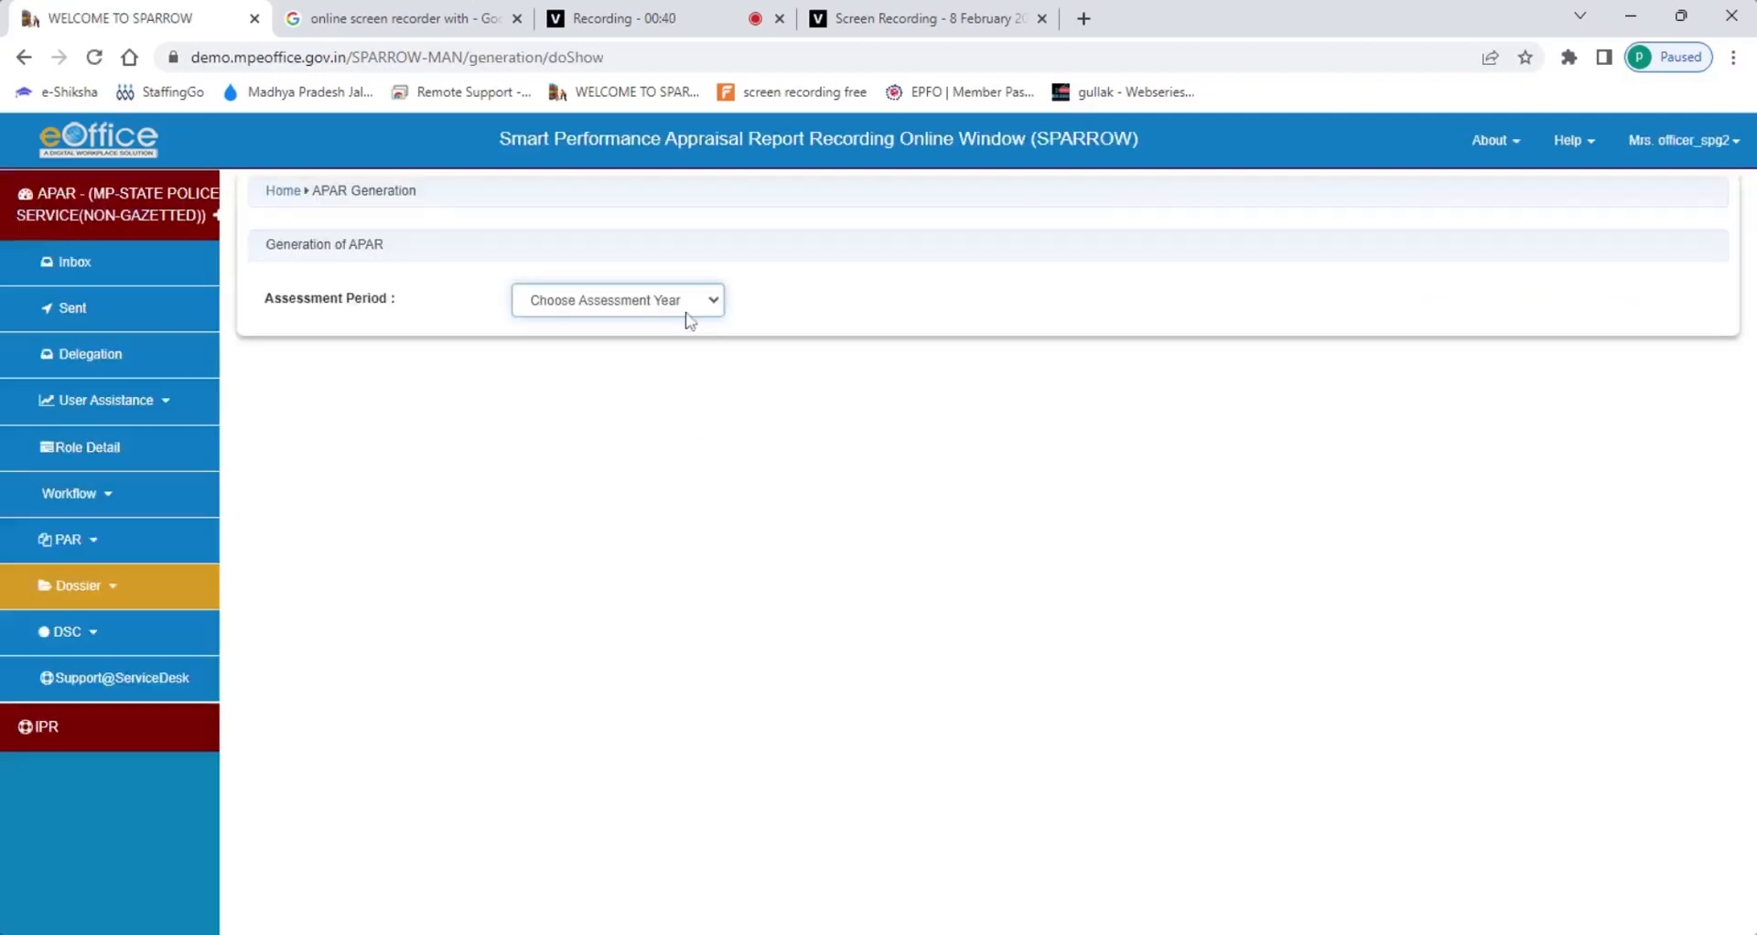
left_click(618, 355)
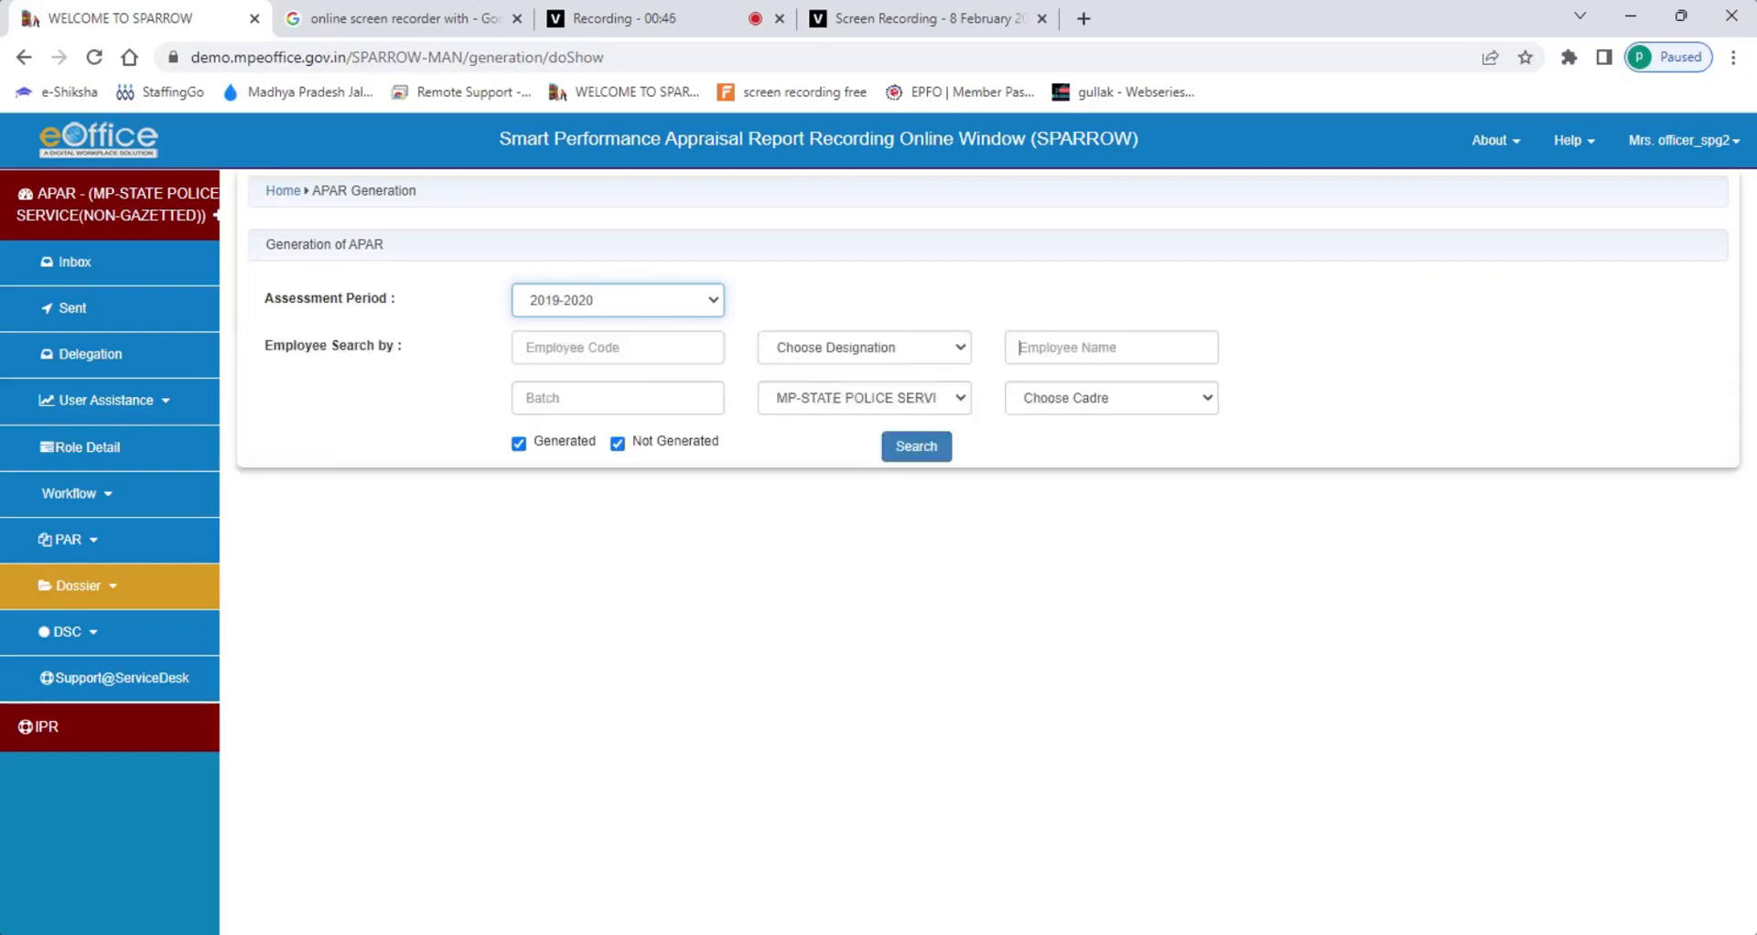
Search for the officer by employee name, including both generated and not generated reports.
left_click(1019, 347)
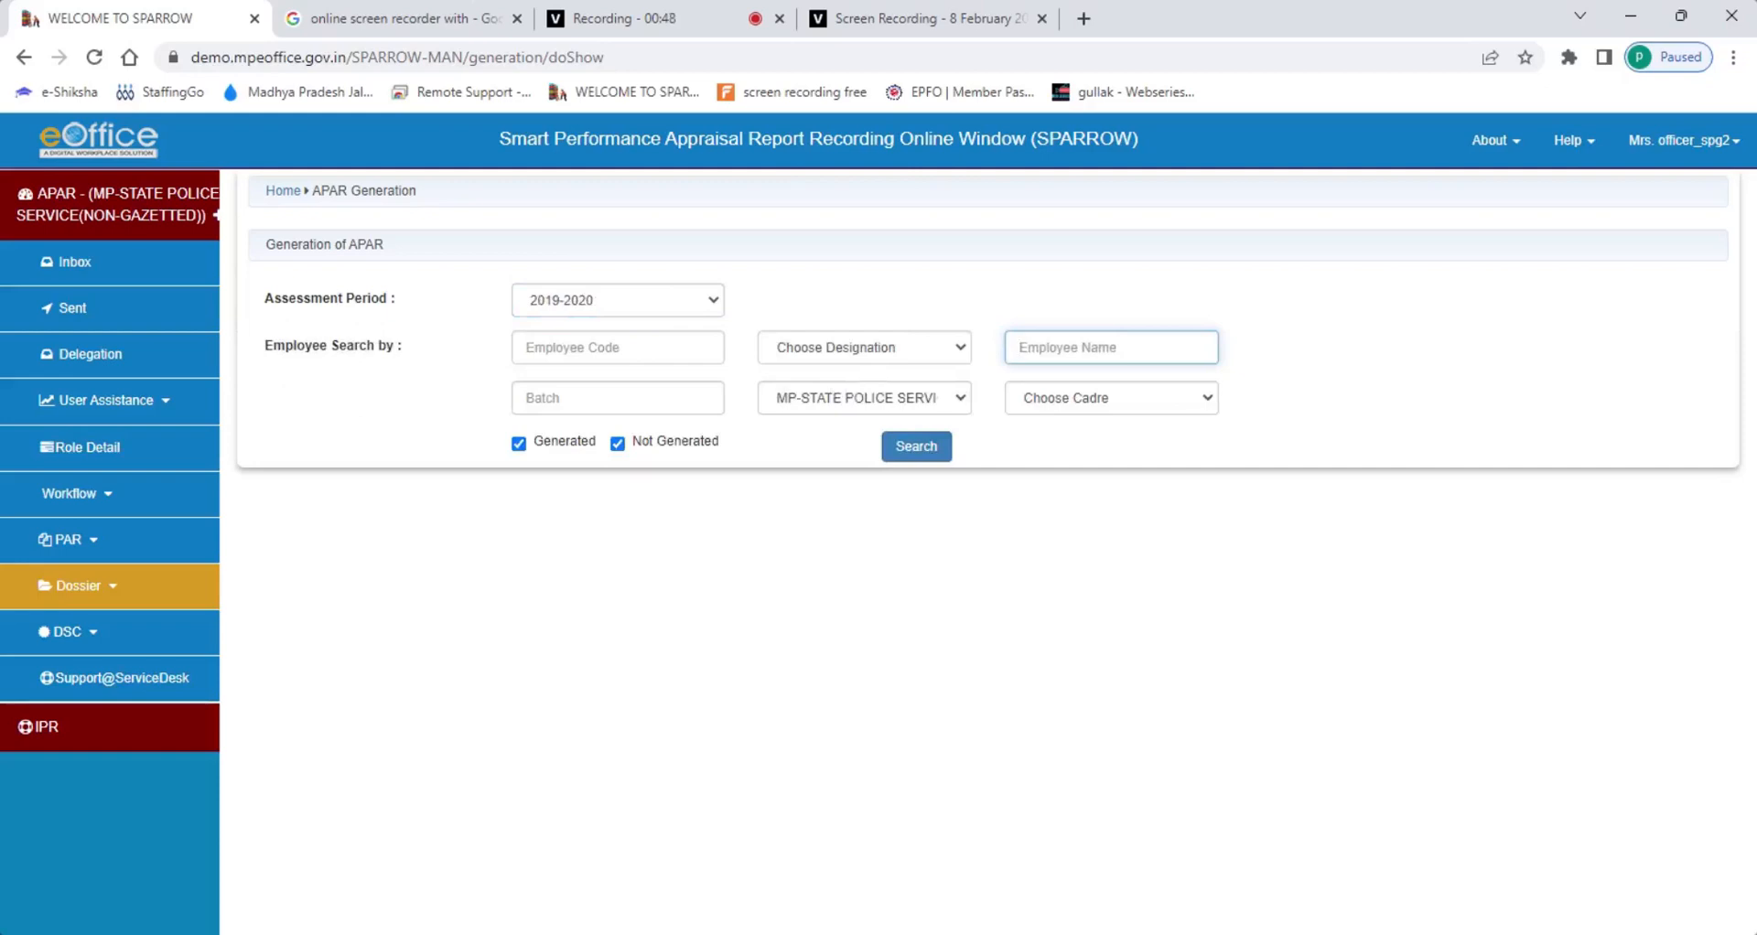
type("officer_spg158")
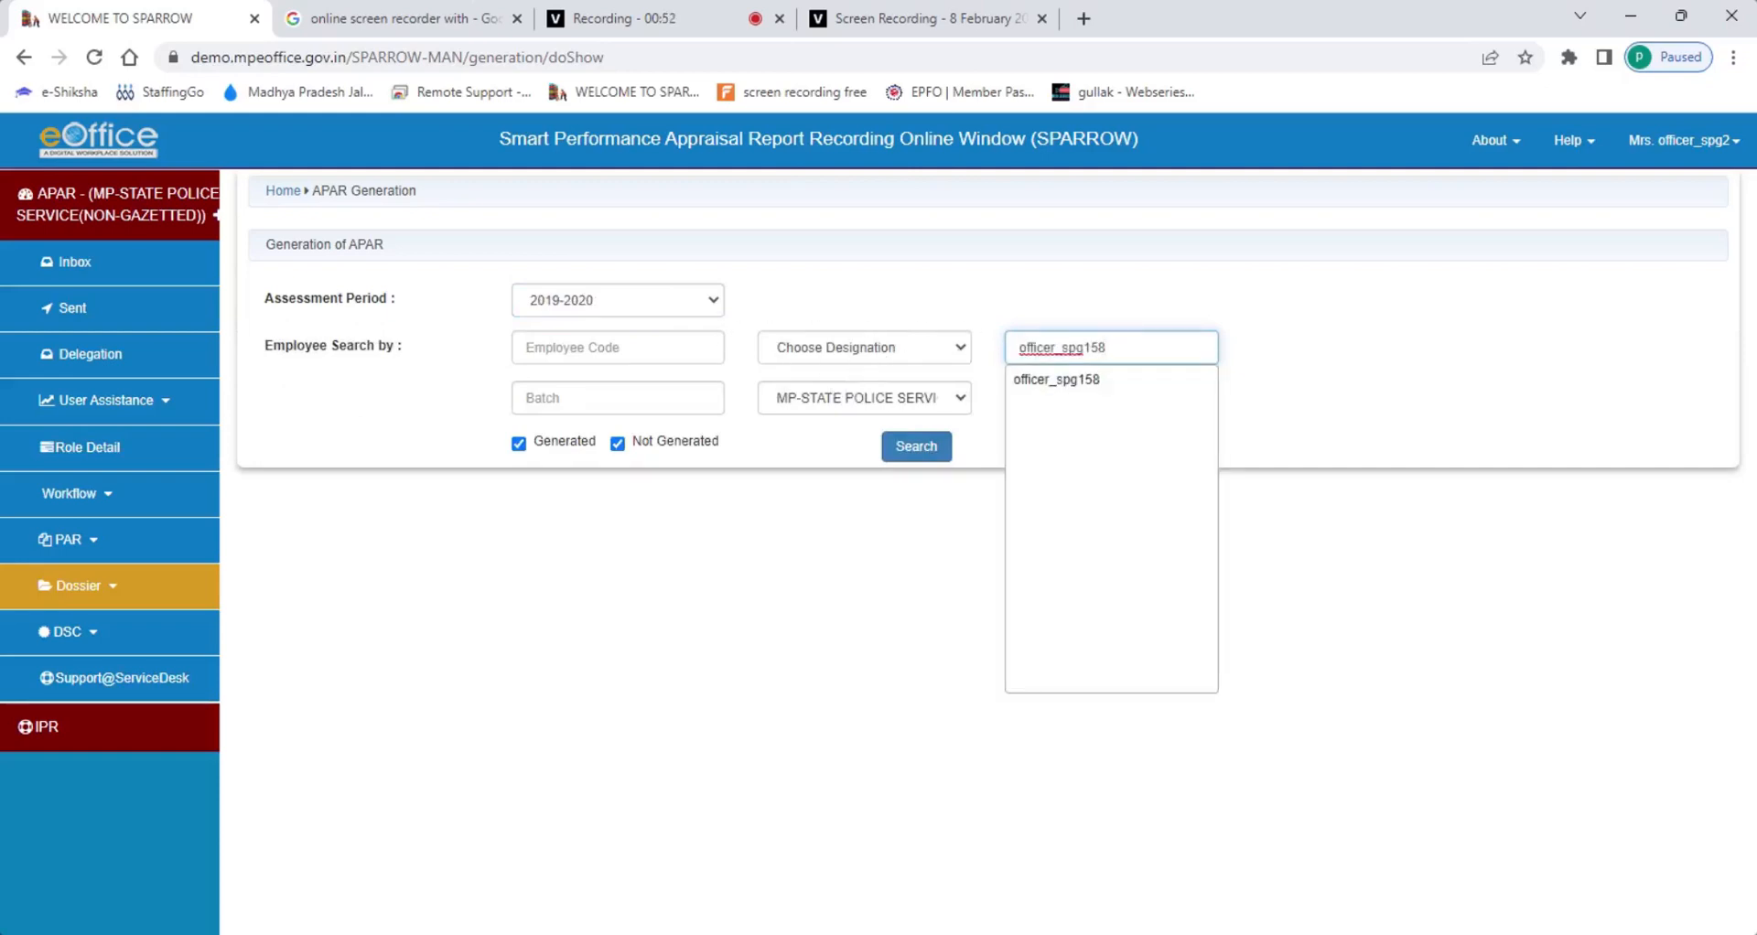
left_click(1052, 381)
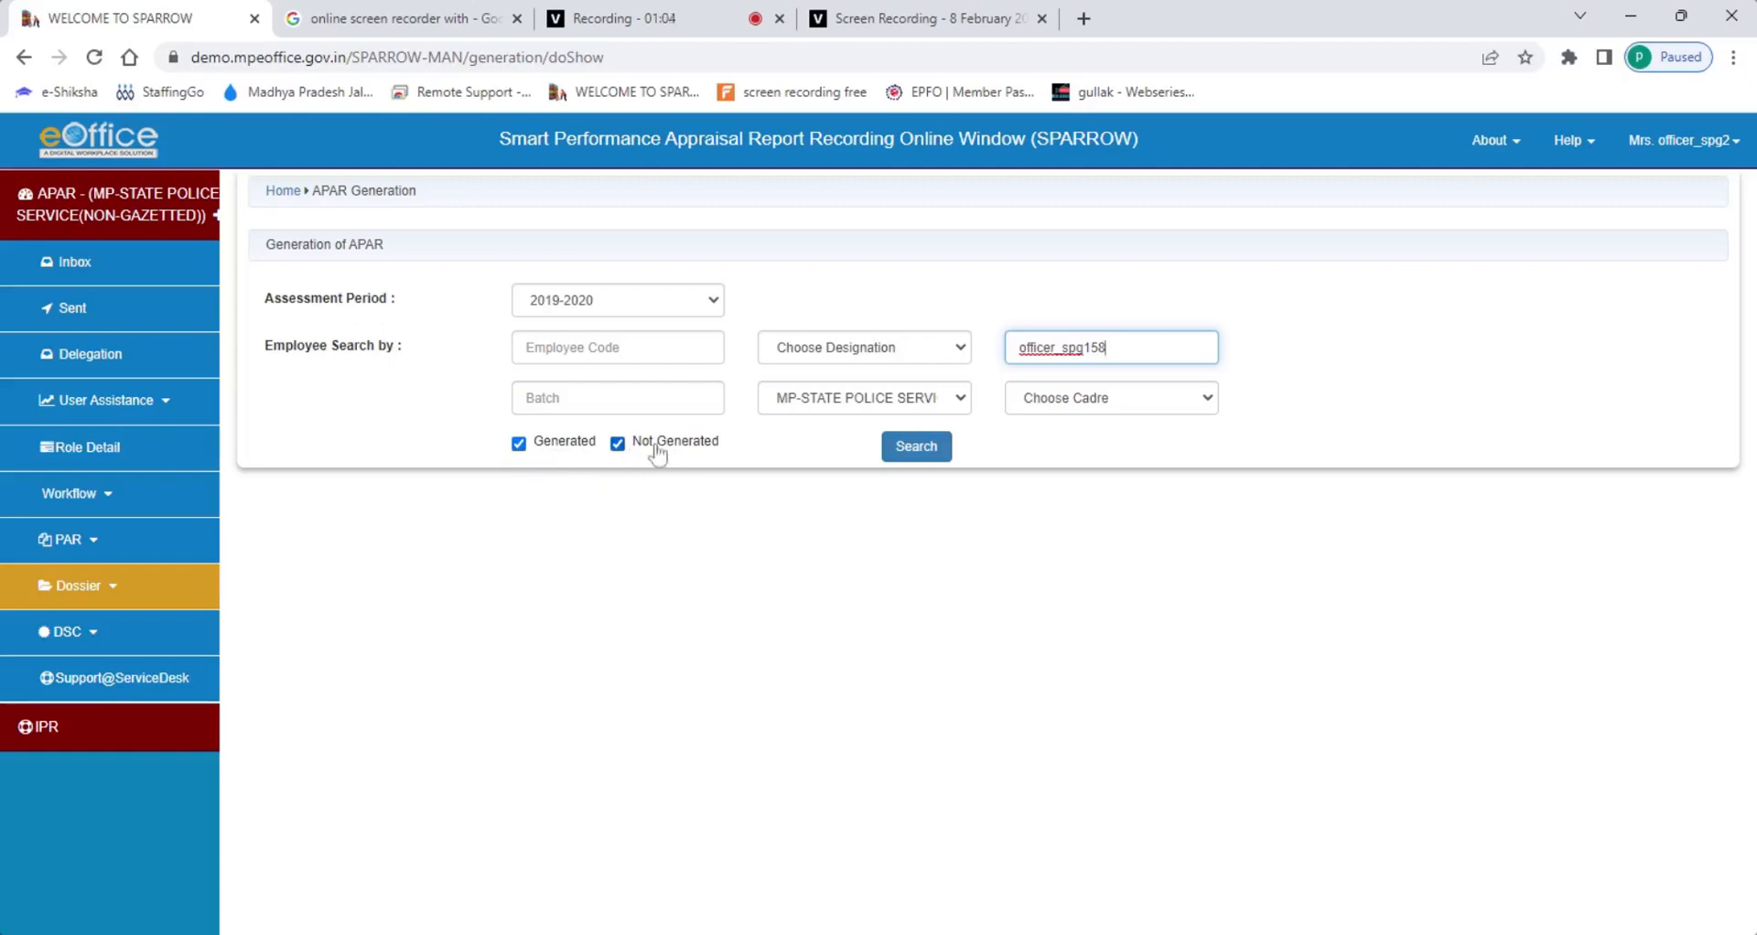
left_click(916, 447)
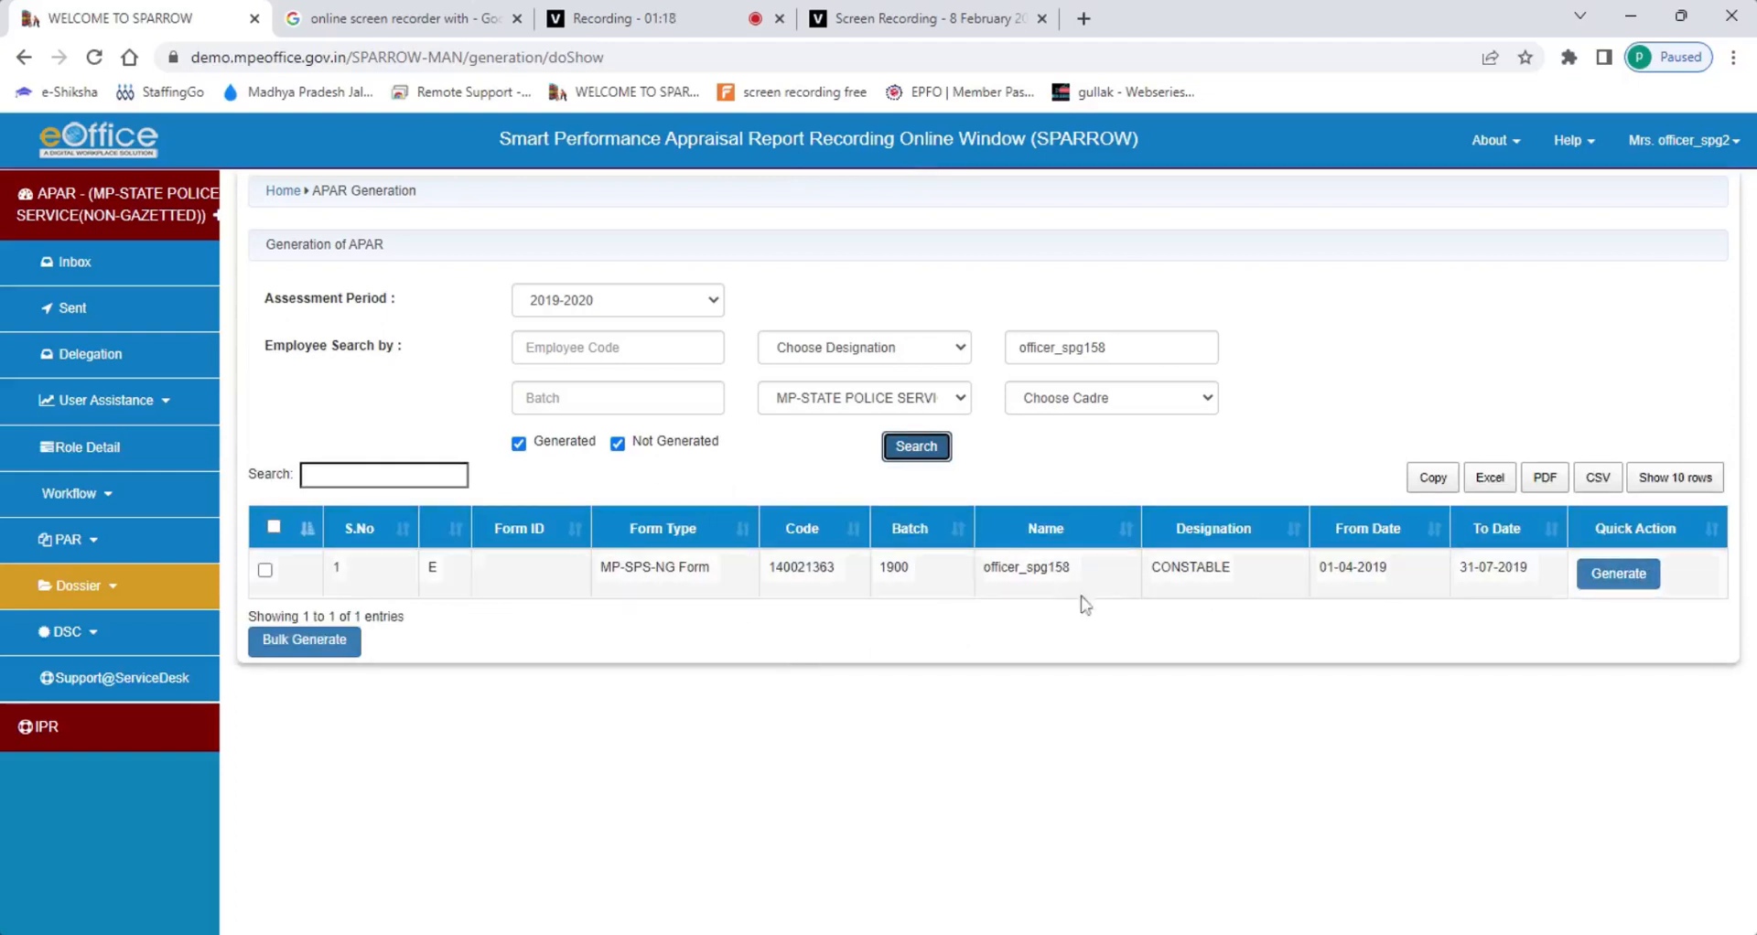
Generate the MP-SPS-NG form for the constable in the search results.
left_click(997, 573)
left_click_drag(983, 568, 1072, 569)
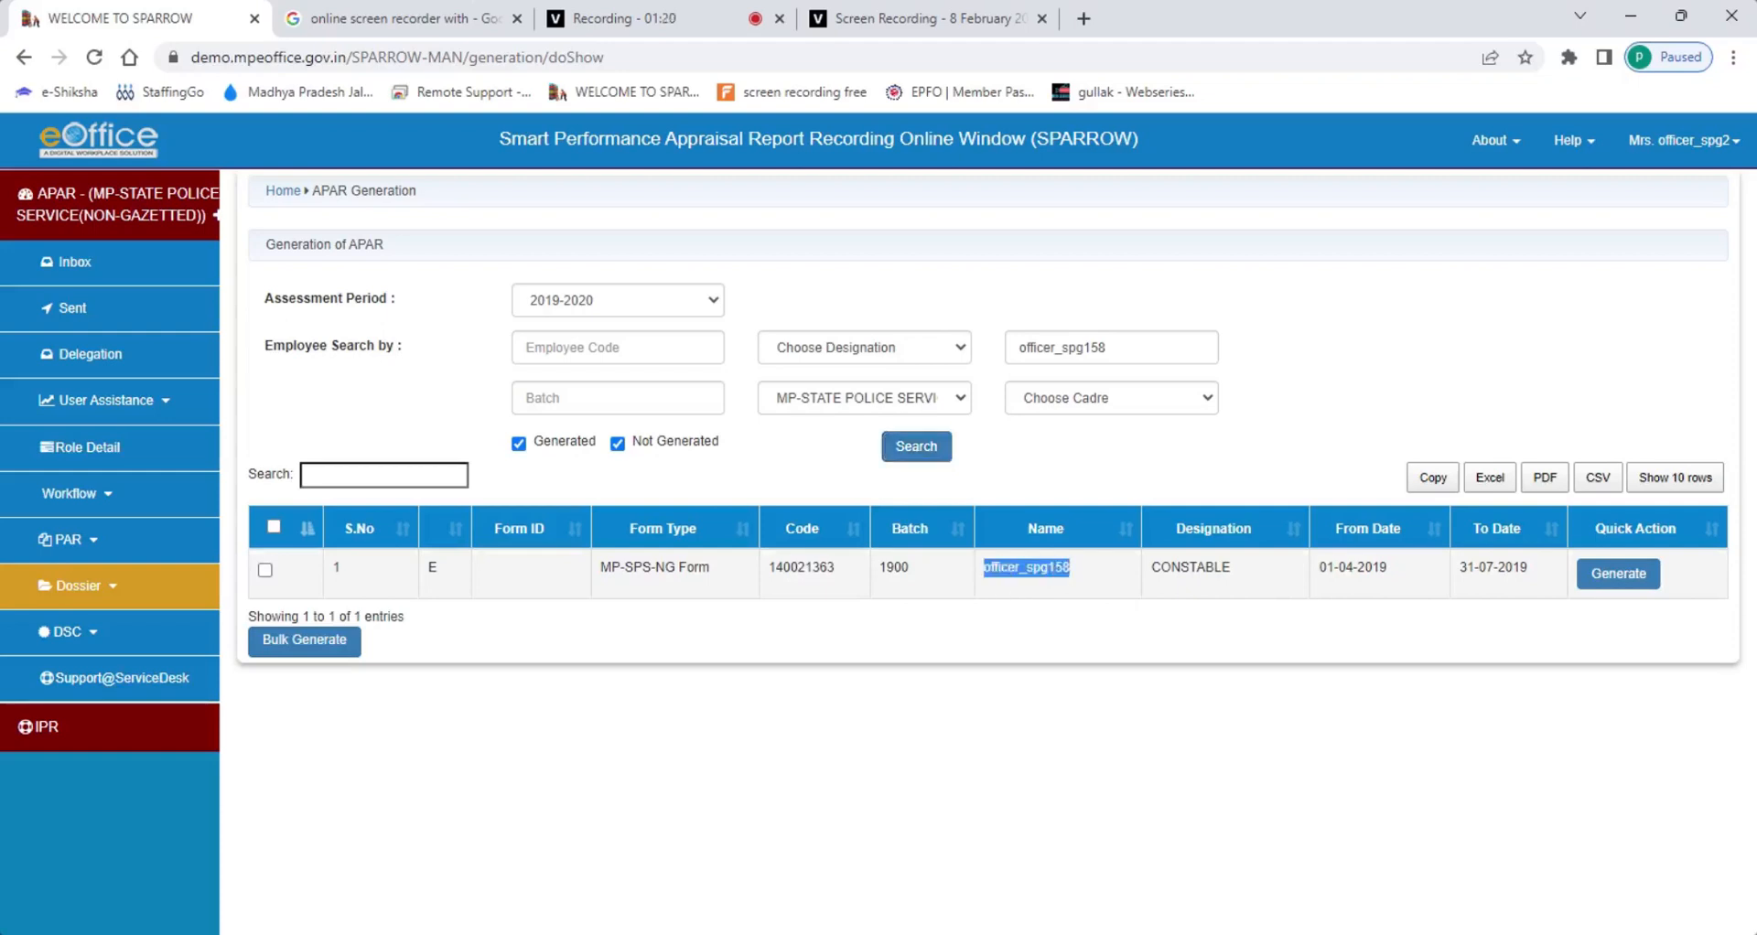
left_click(1001, 629)
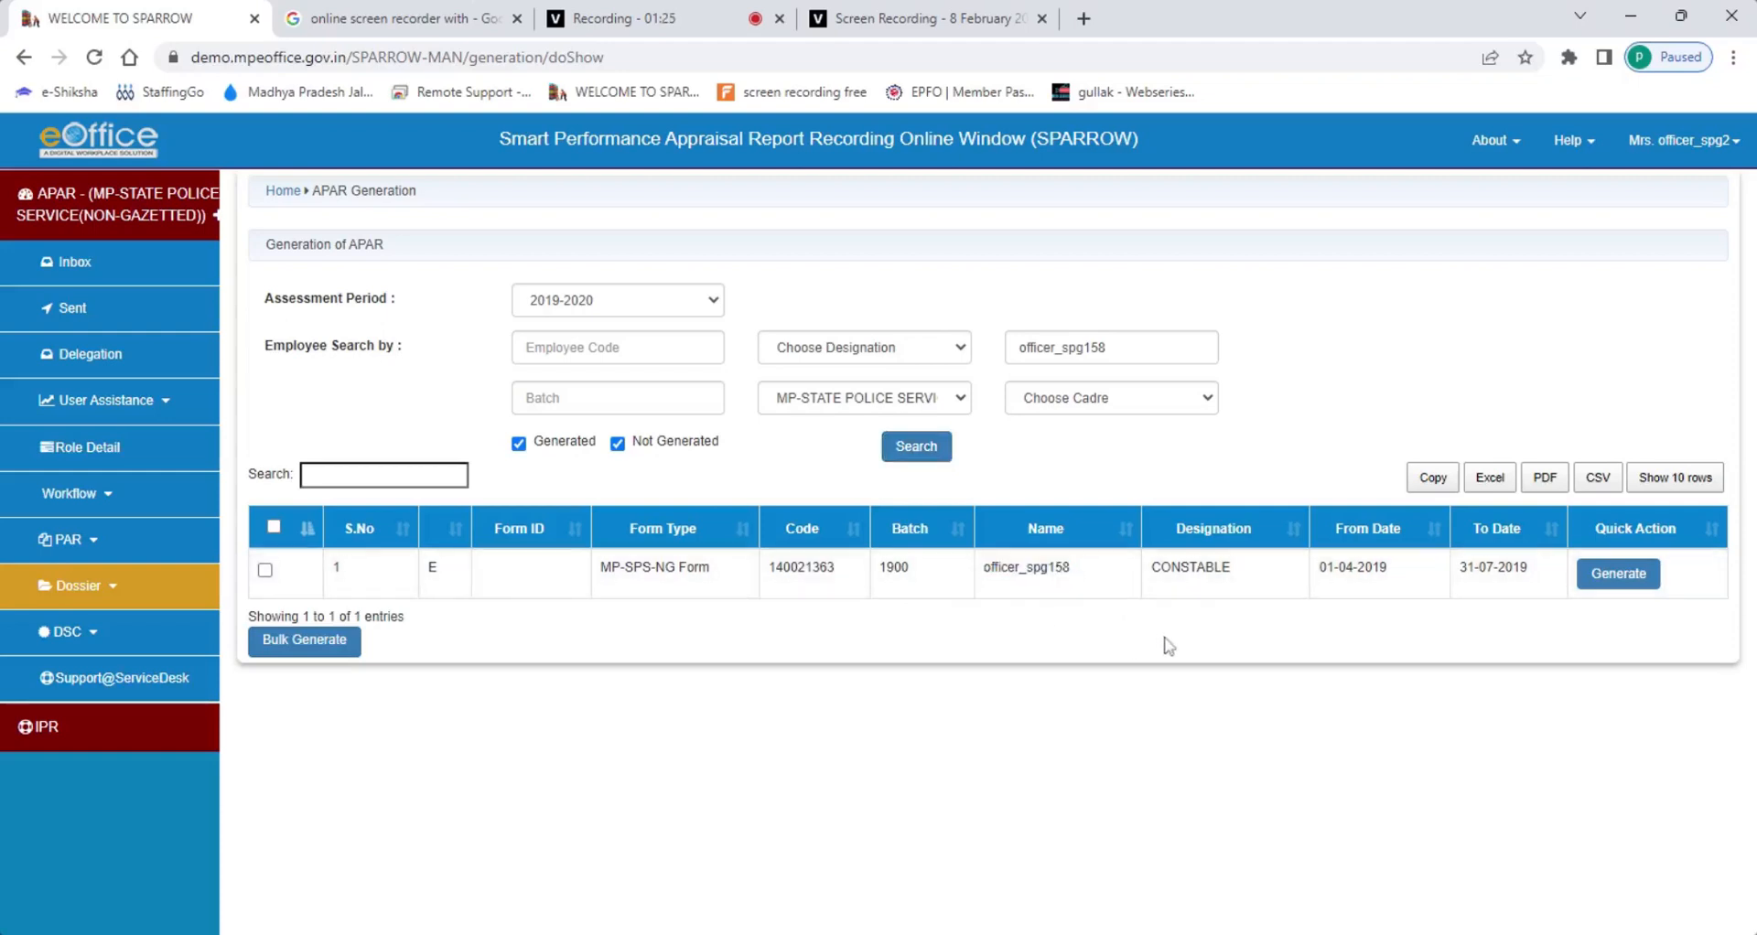
left_click(1626, 585)
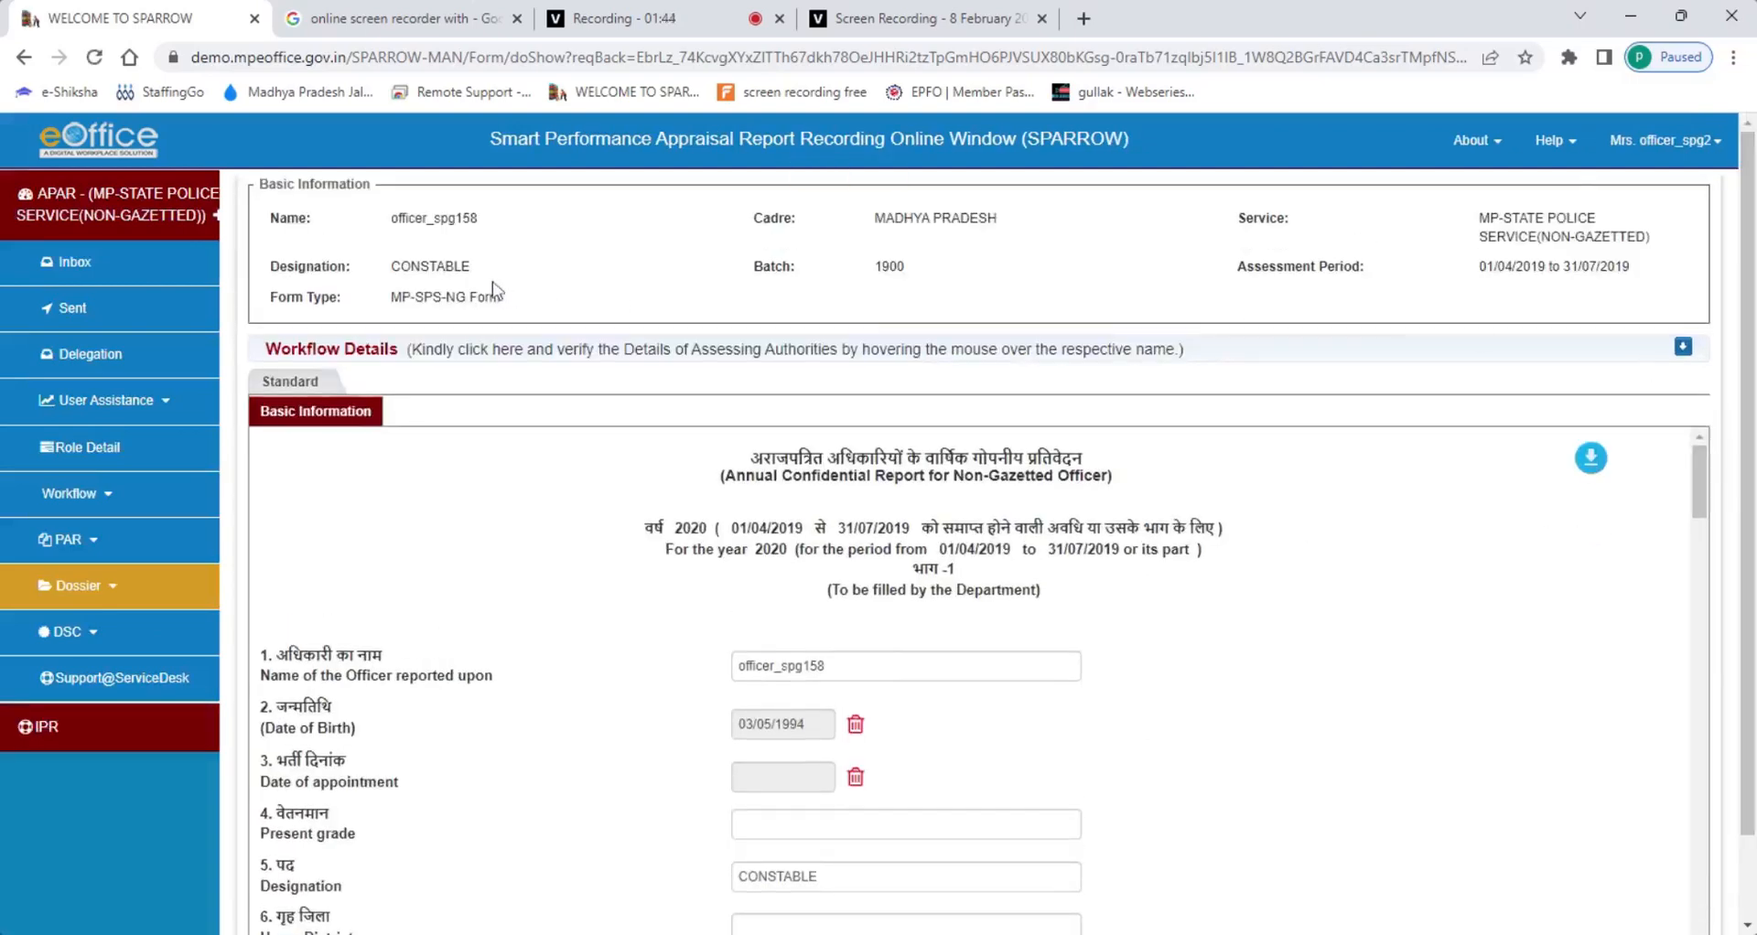
Review the officer's basic information and the fields of the department's part of the form.
left_click_drag(263, 216, 834, 319)
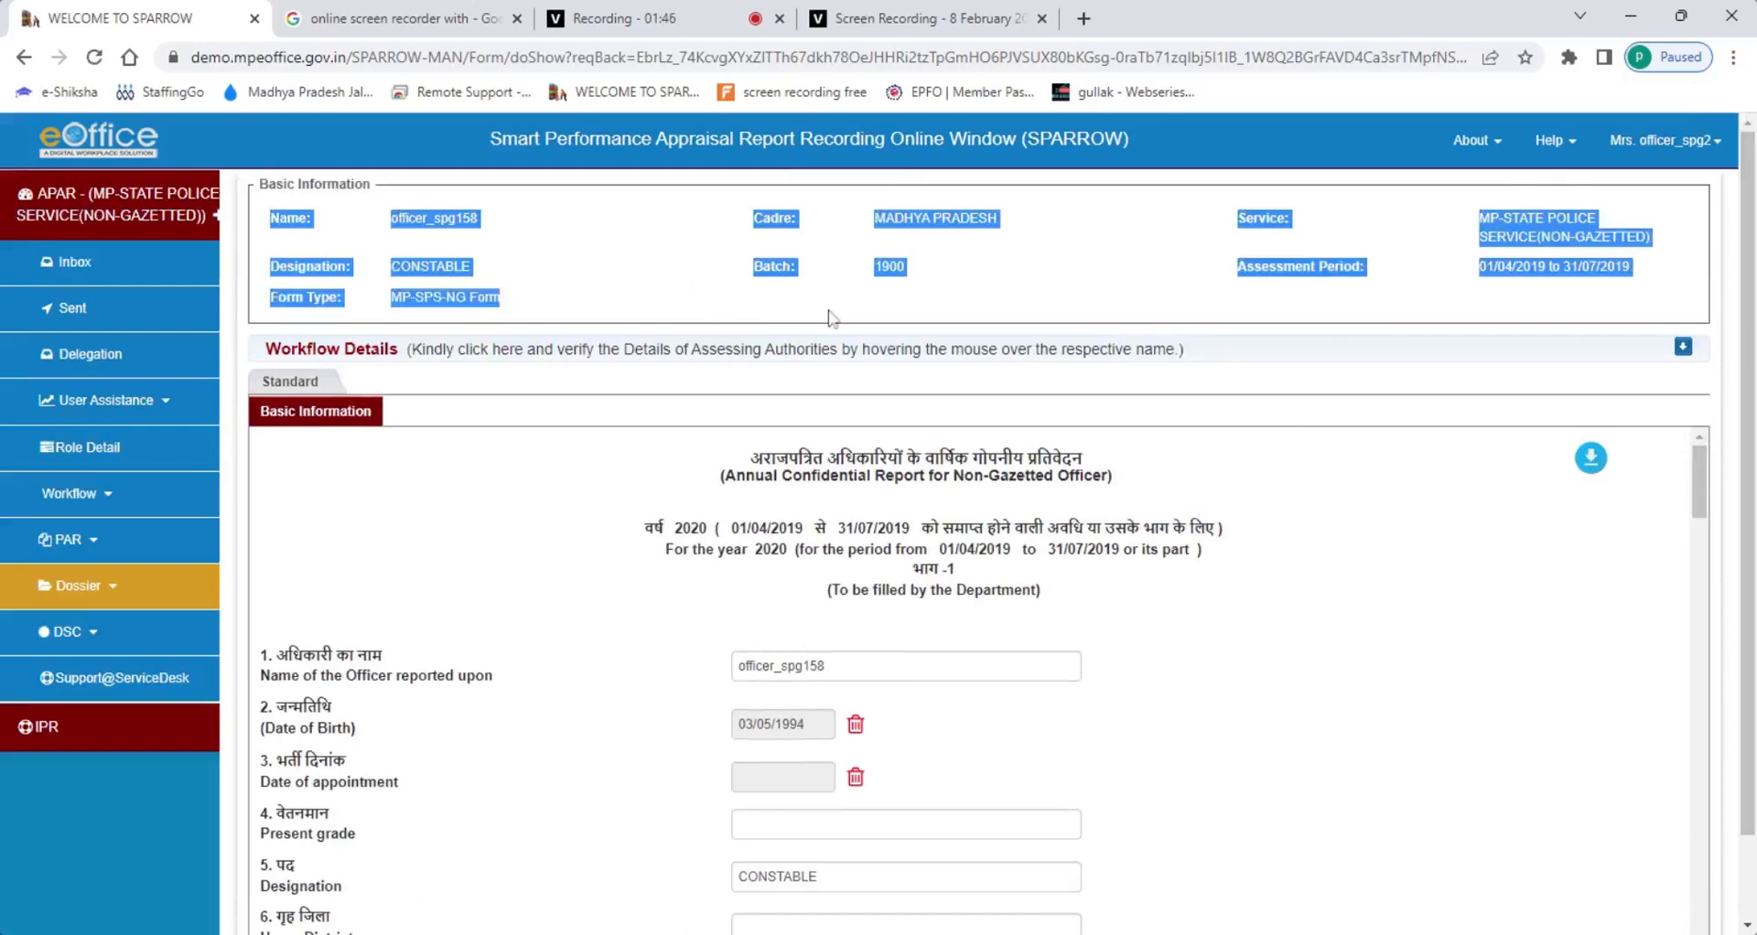
left_click(842, 491)
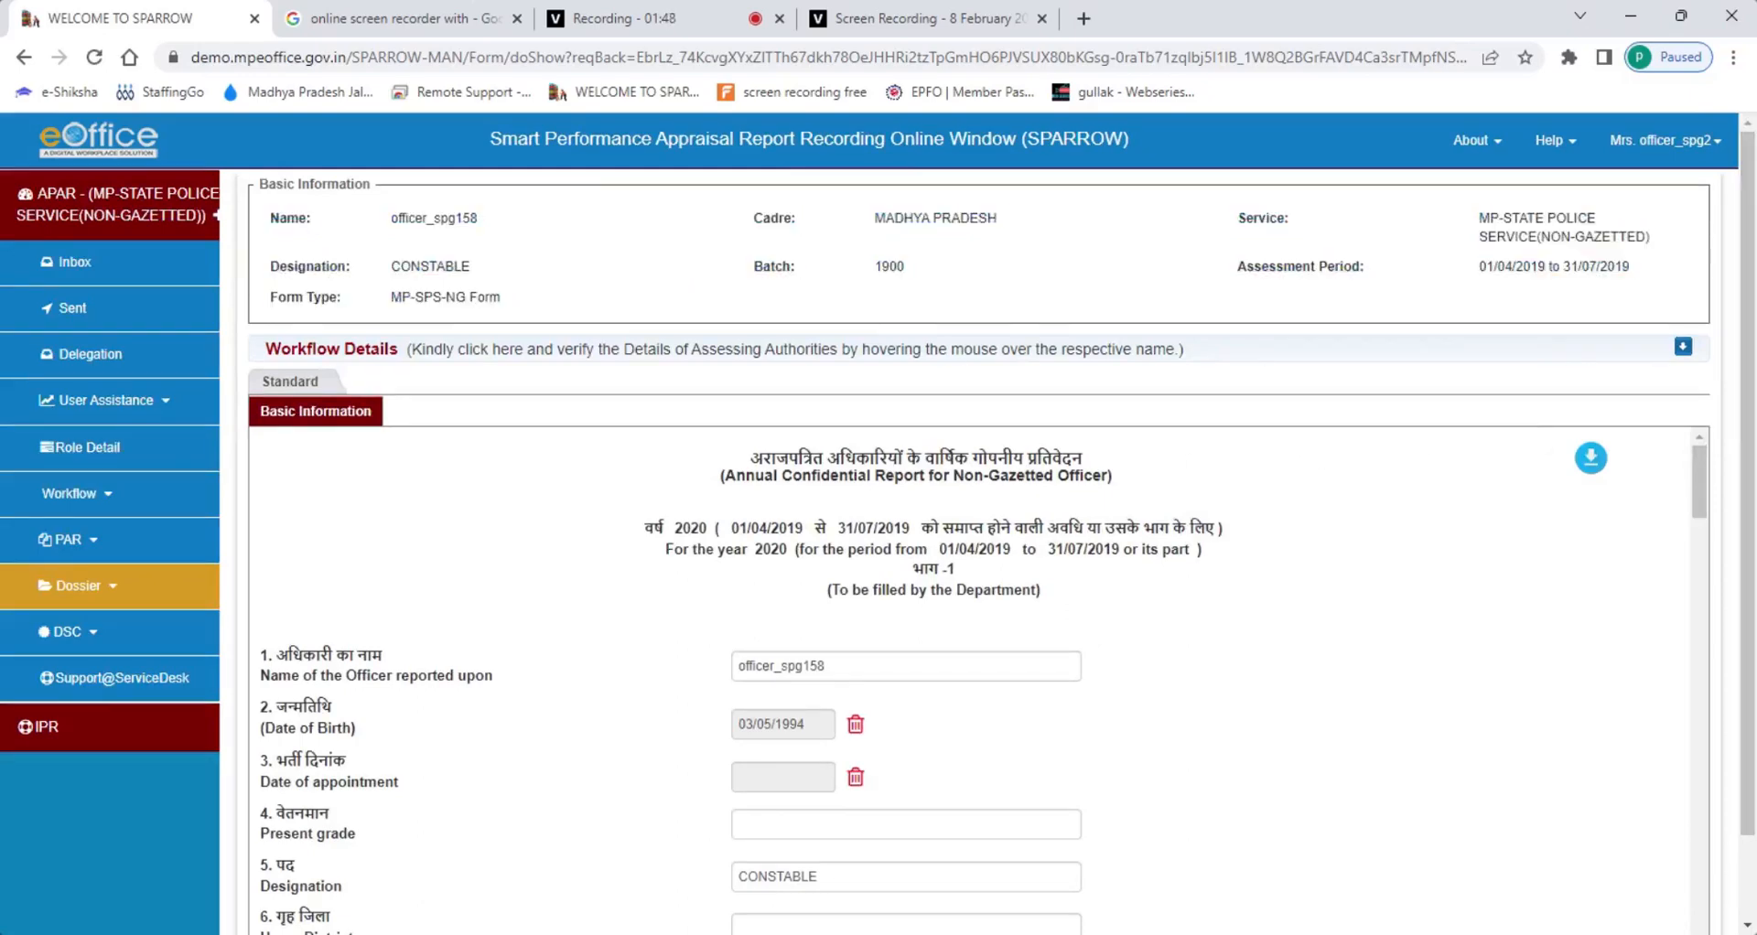
scroll(628, 502, "down", 3)
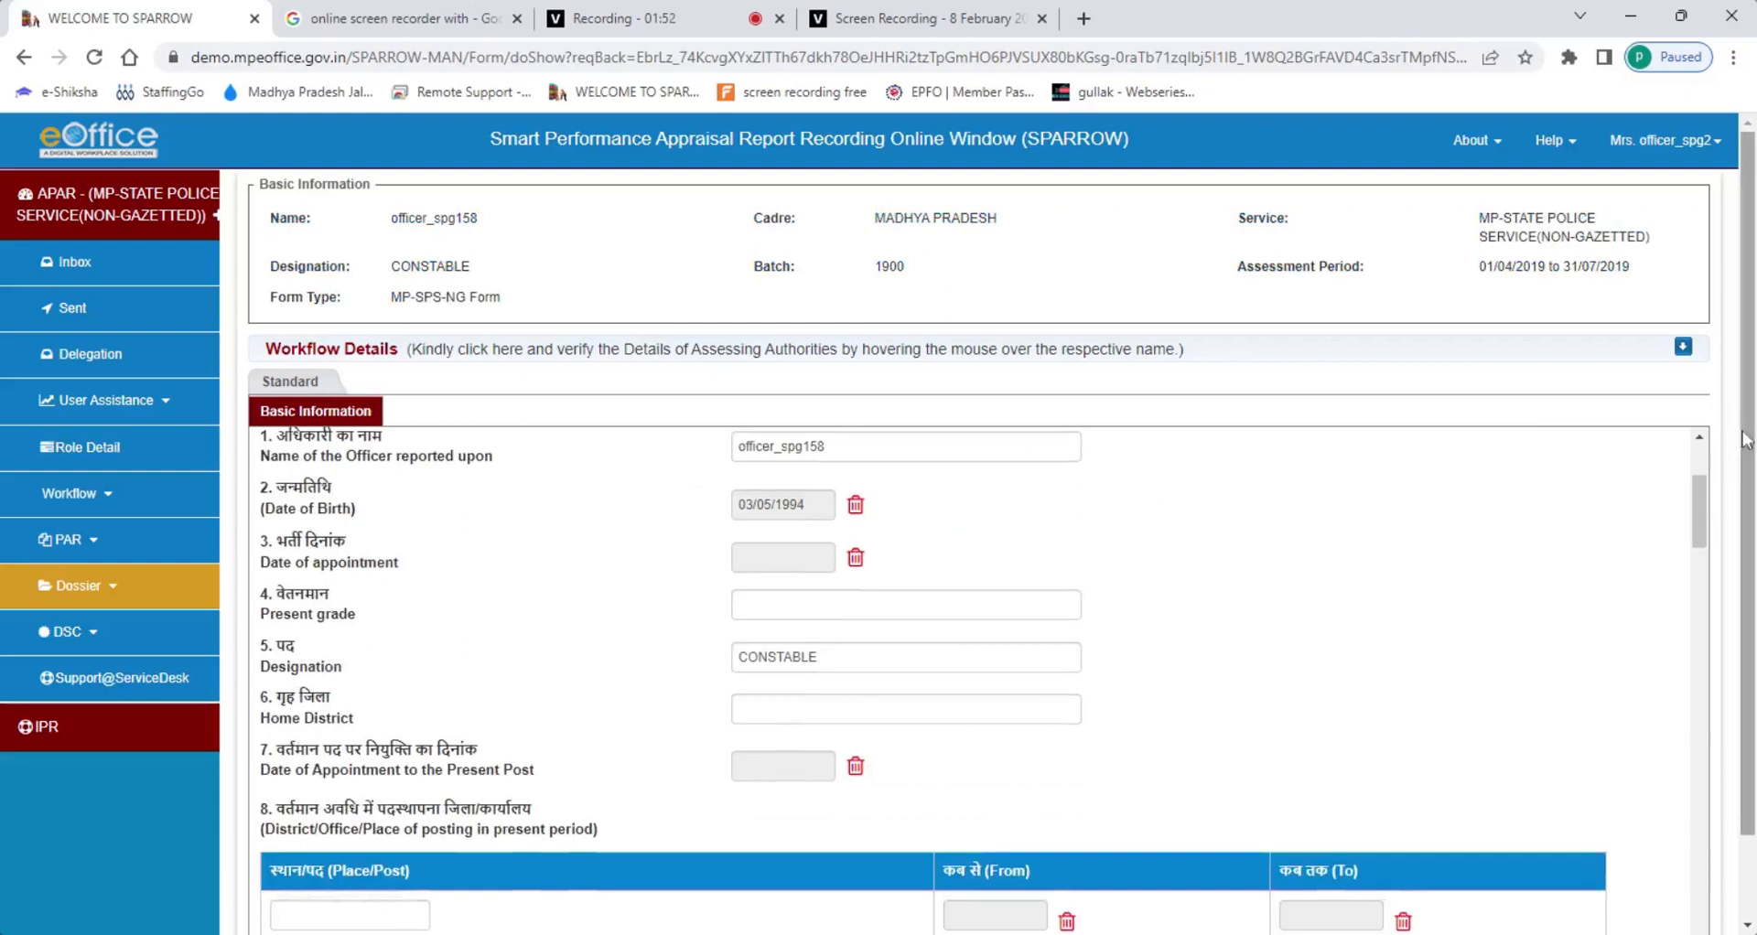
scroll(1361, 547, "down", 2)
scroll(1409, 586, "up", 2)
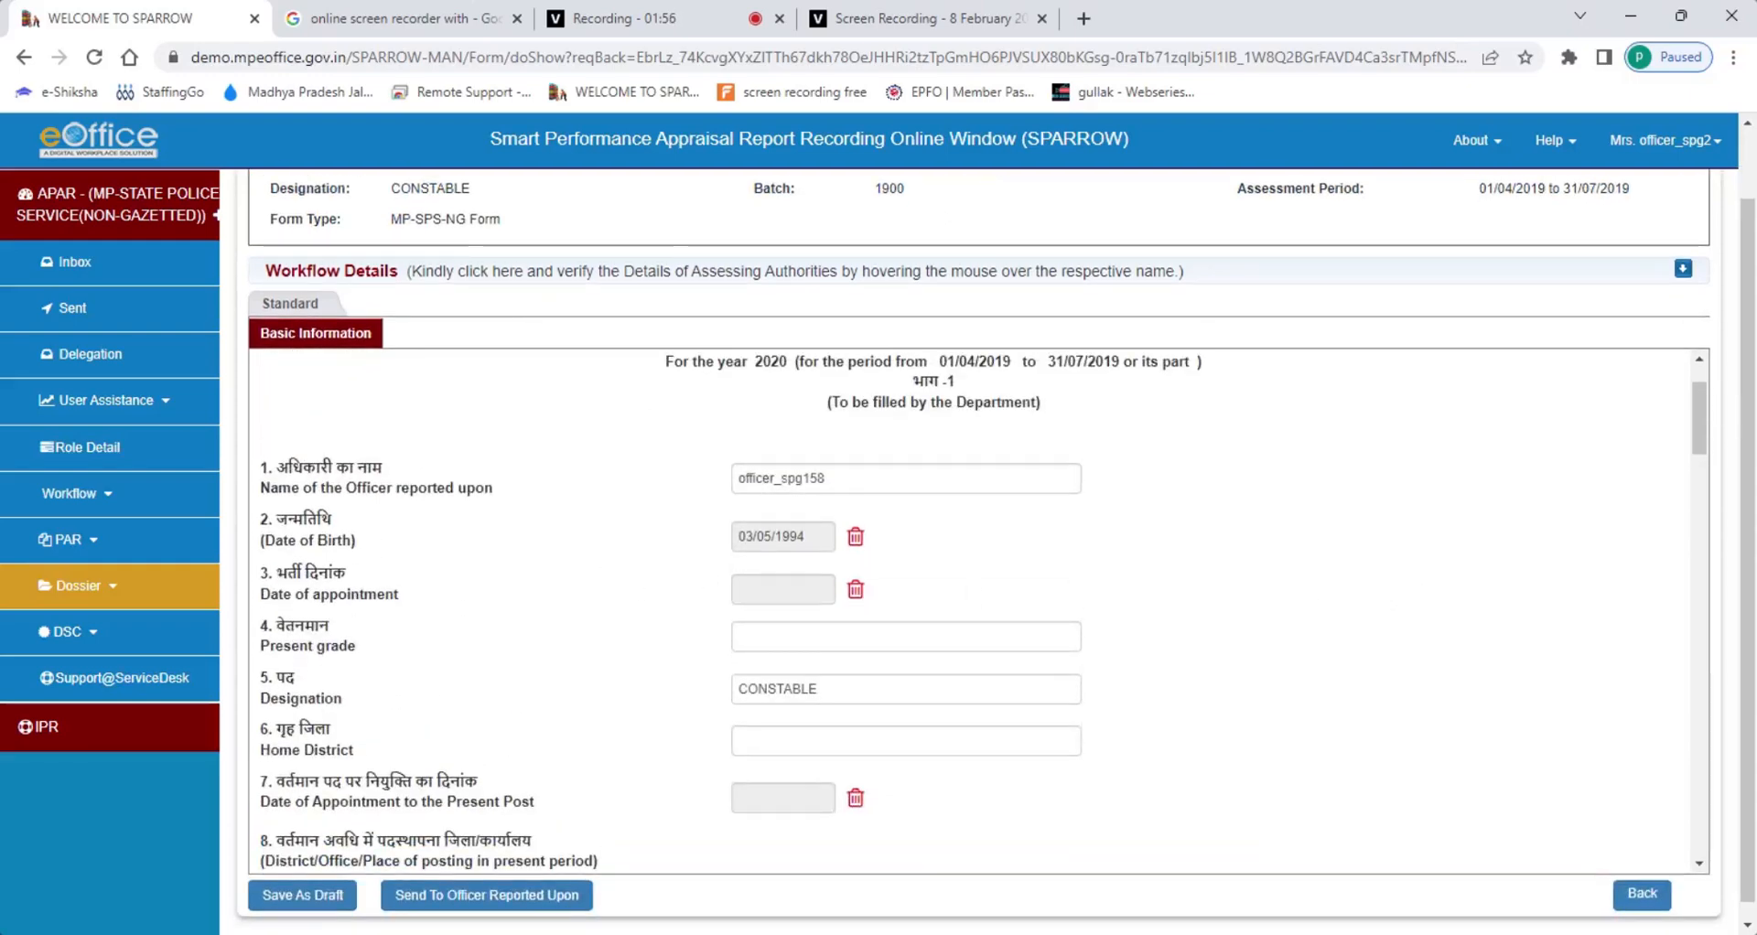
Set the Date of Appointment to the Present Post to 08/02/2023.
left_click(785, 636)
left_click(783, 738)
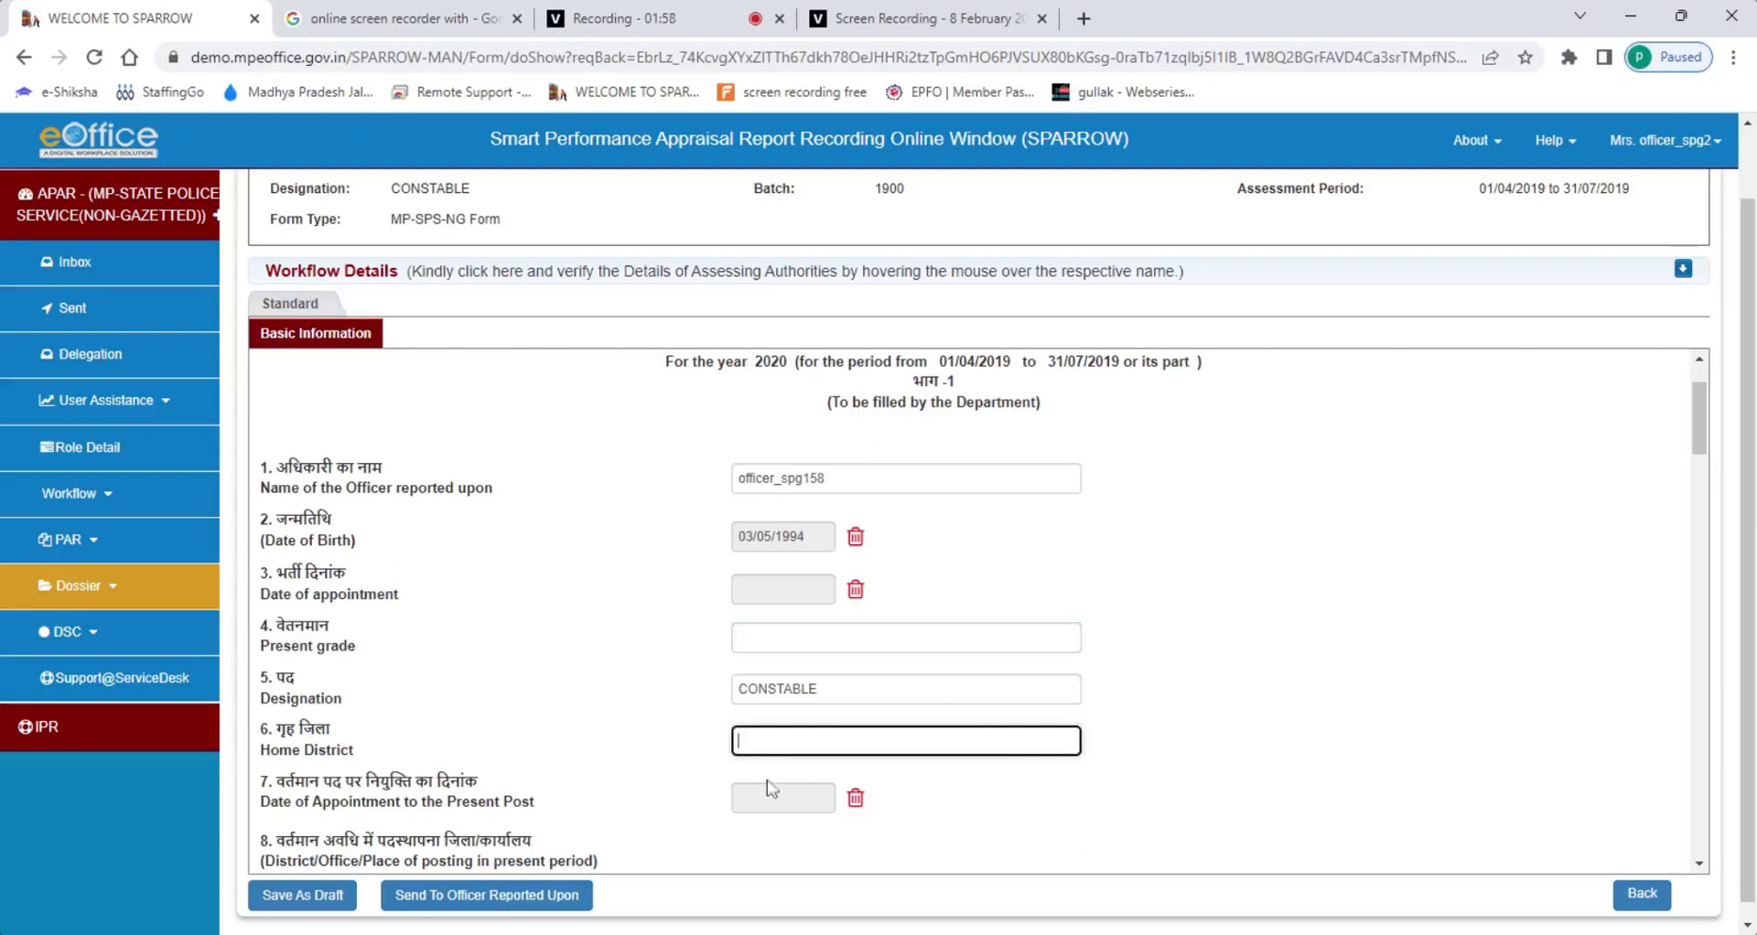
left_click(772, 789)
left_click(883, 872)
Set the officer's Date of appointment to 09/02/2023.
left_click(783, 589)
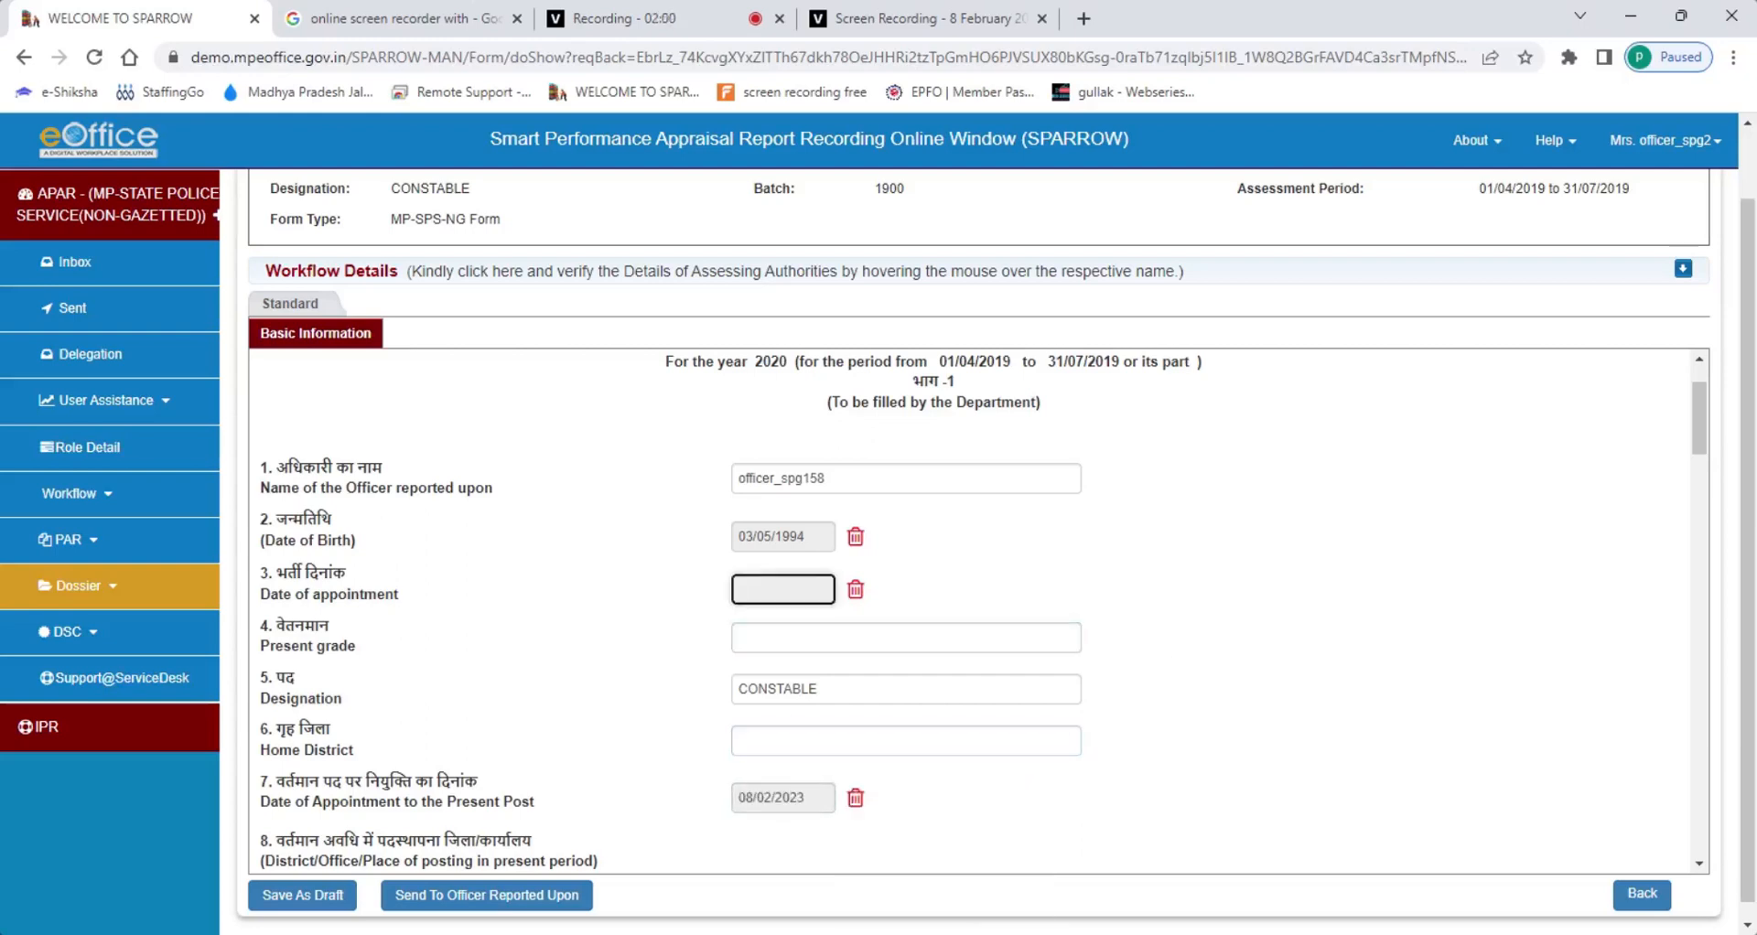
left_click(852, 596)
left_click(851, 596)
left_click(852, 596)
left_click(852, 597)
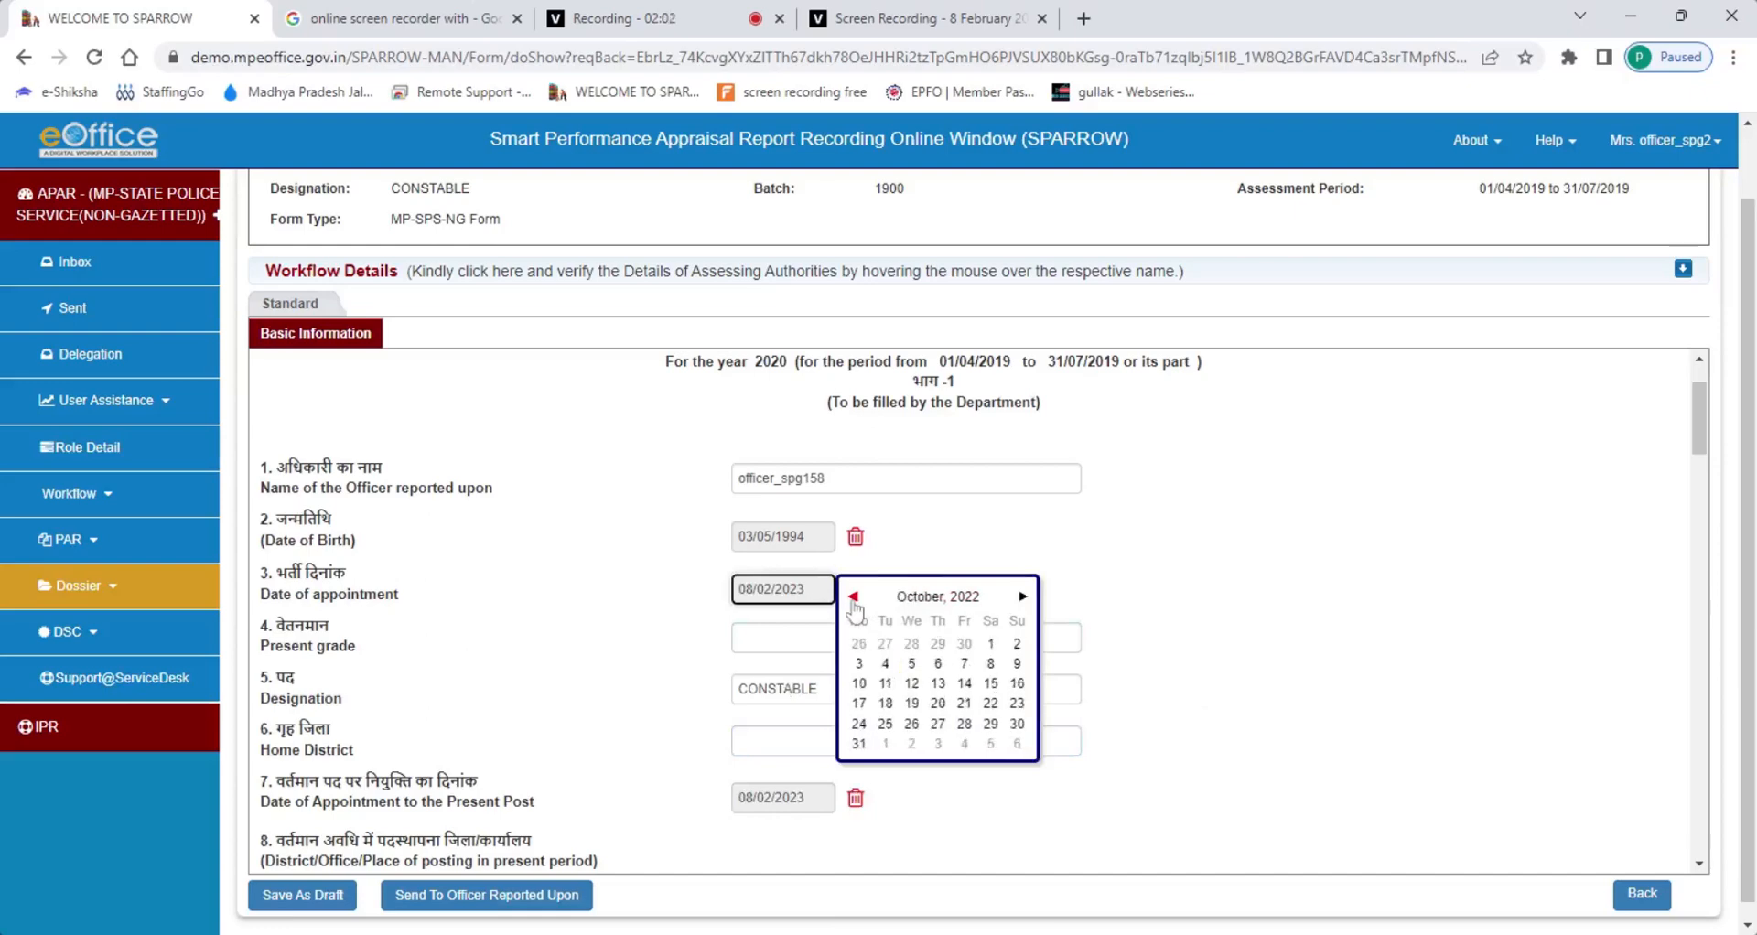
left_click(937, 597)
left_click(851, 597)
left_click(852, 597)
left_click(852, 597)
left_click(852, 597)
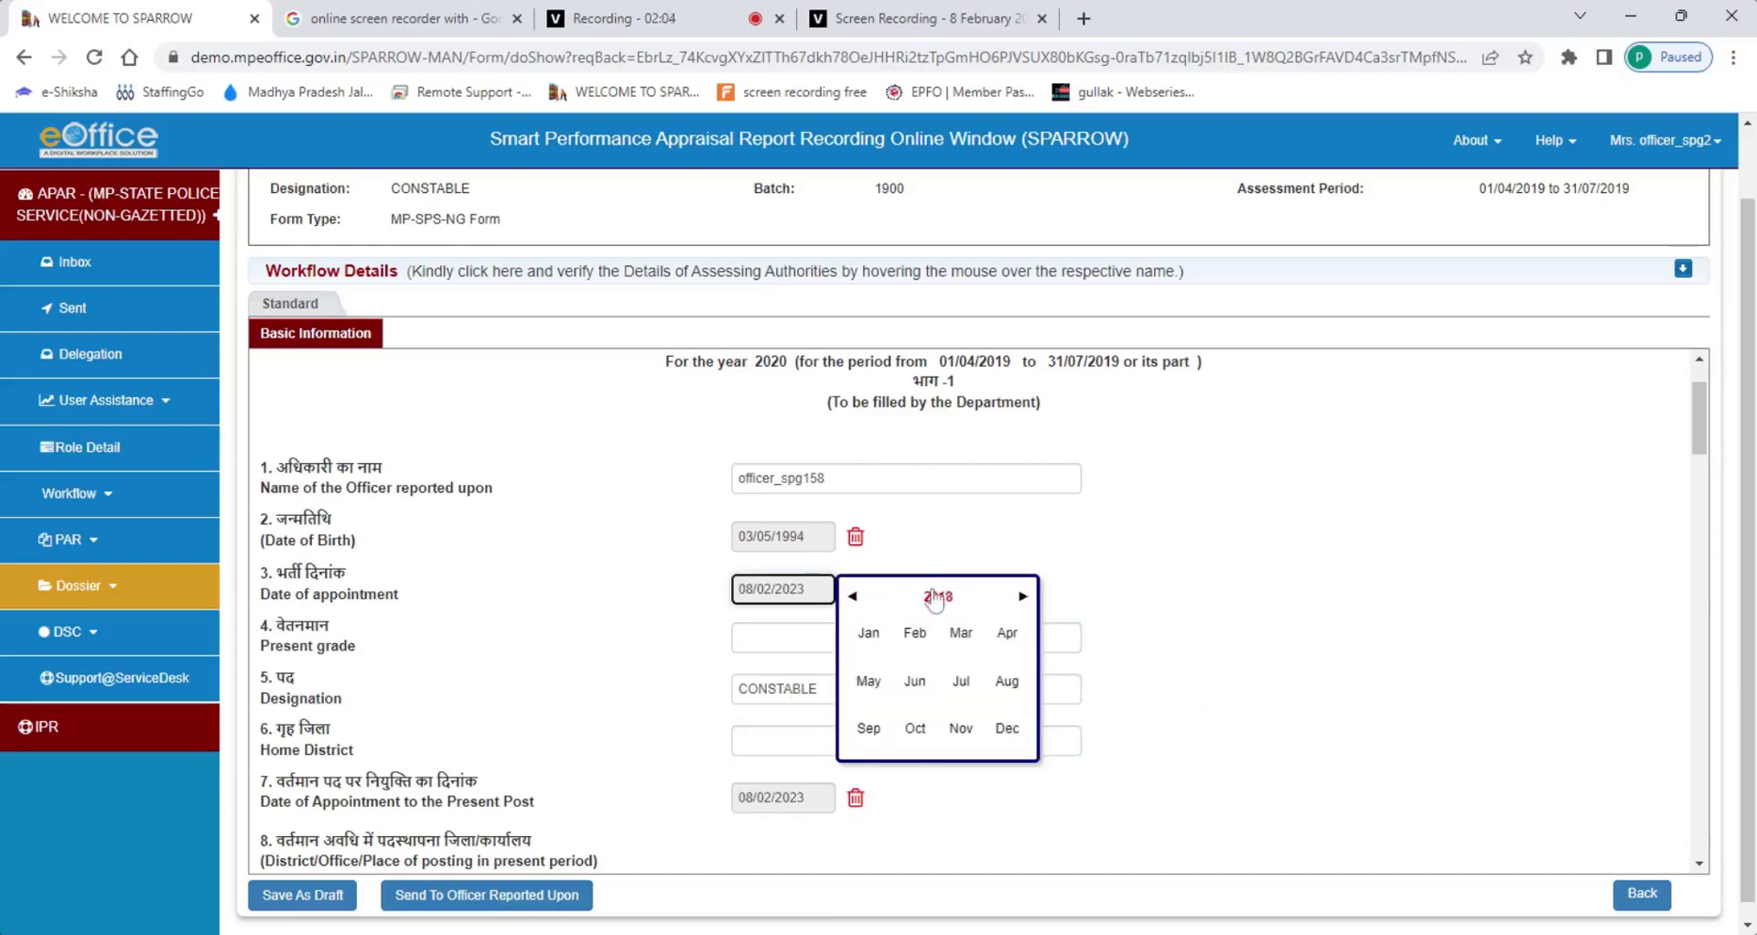
left_click(935, 597)
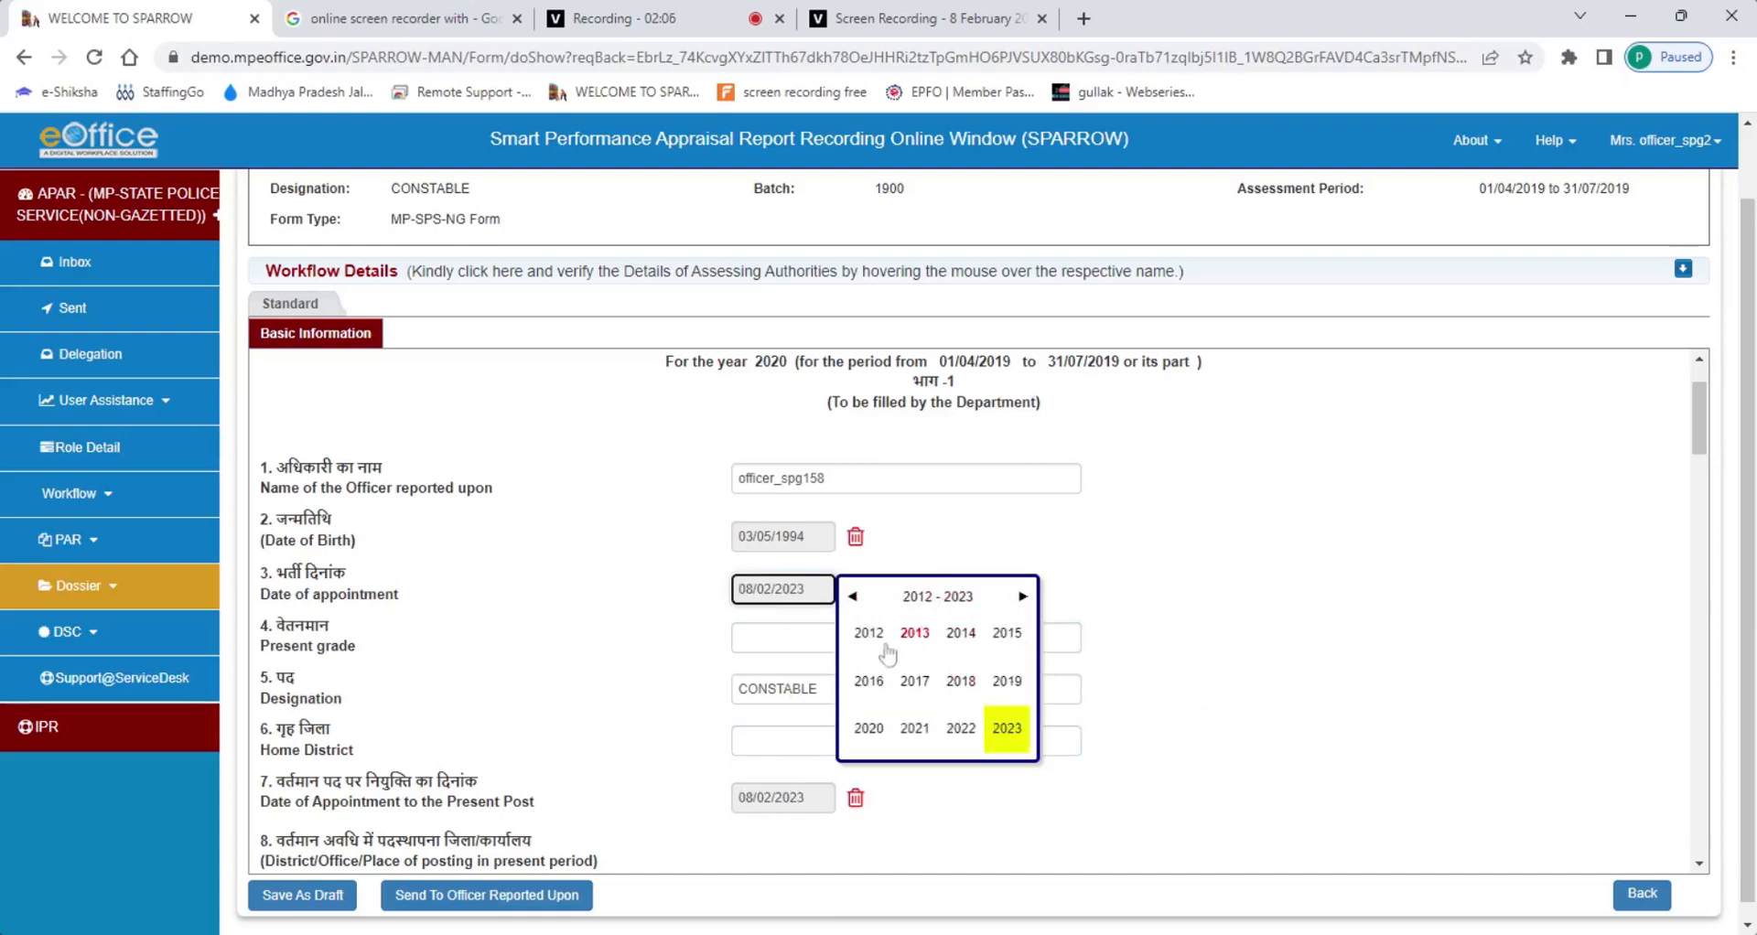
left_click(933, 599)
left_click(942, 666)
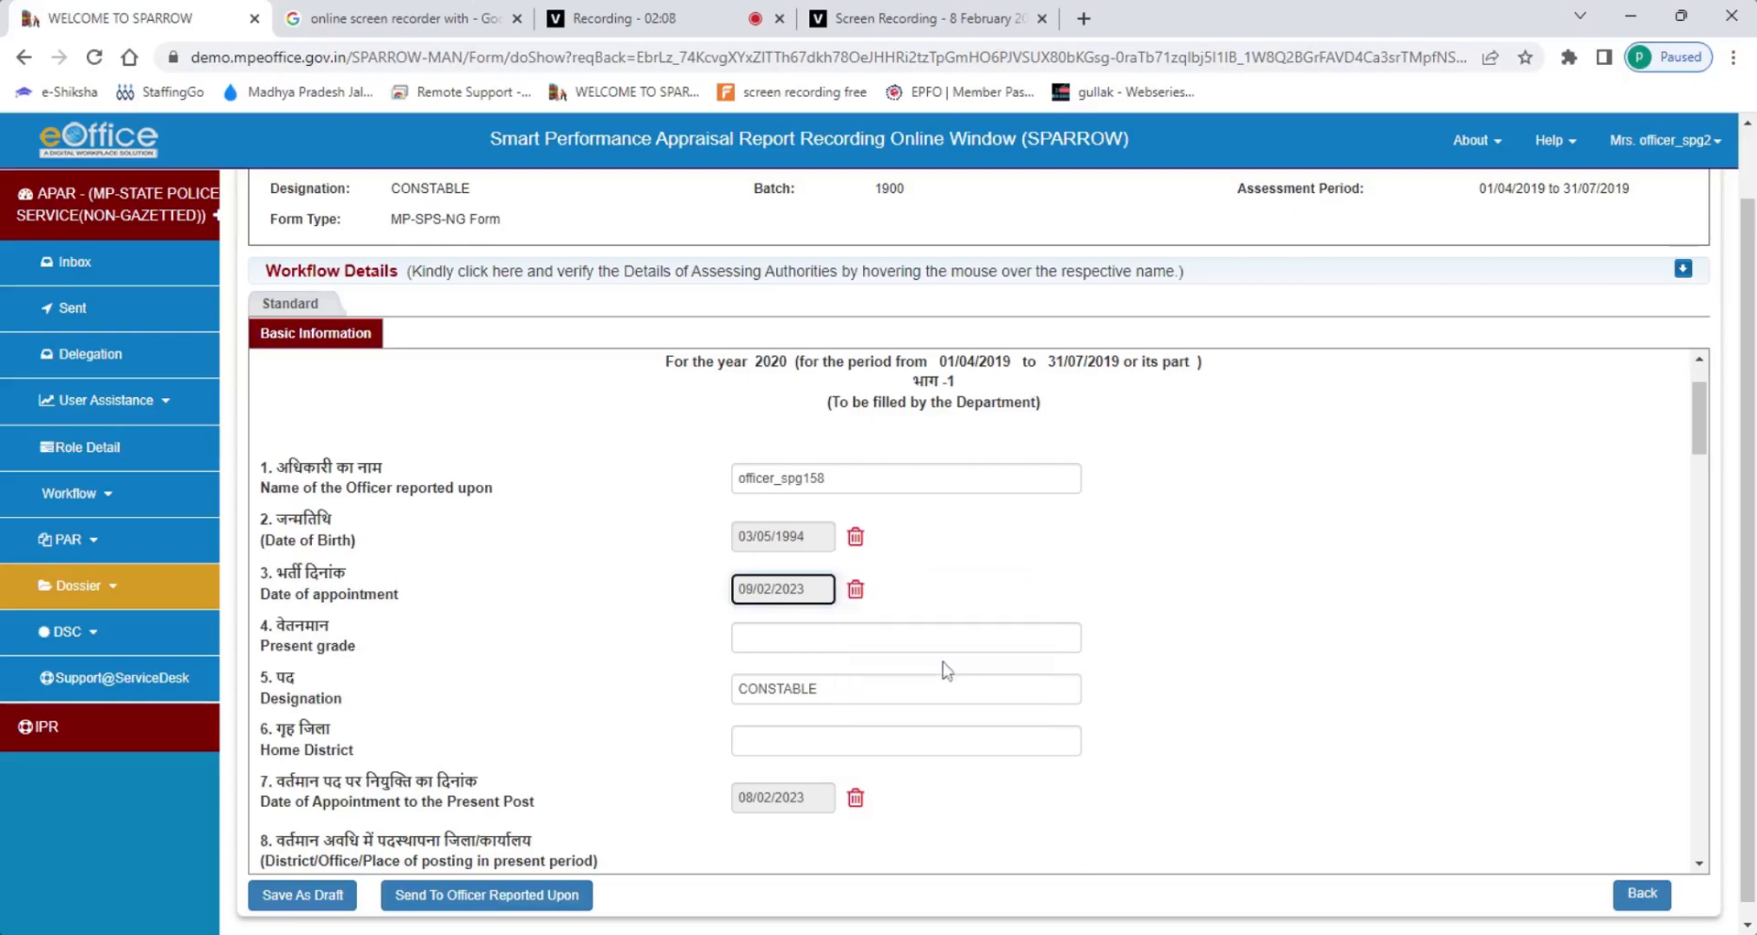
left_click(1292, 582)
Enter 50000 as the present grade and BHOPAL as the home district.
scroll(1294, 582, "down", 3)
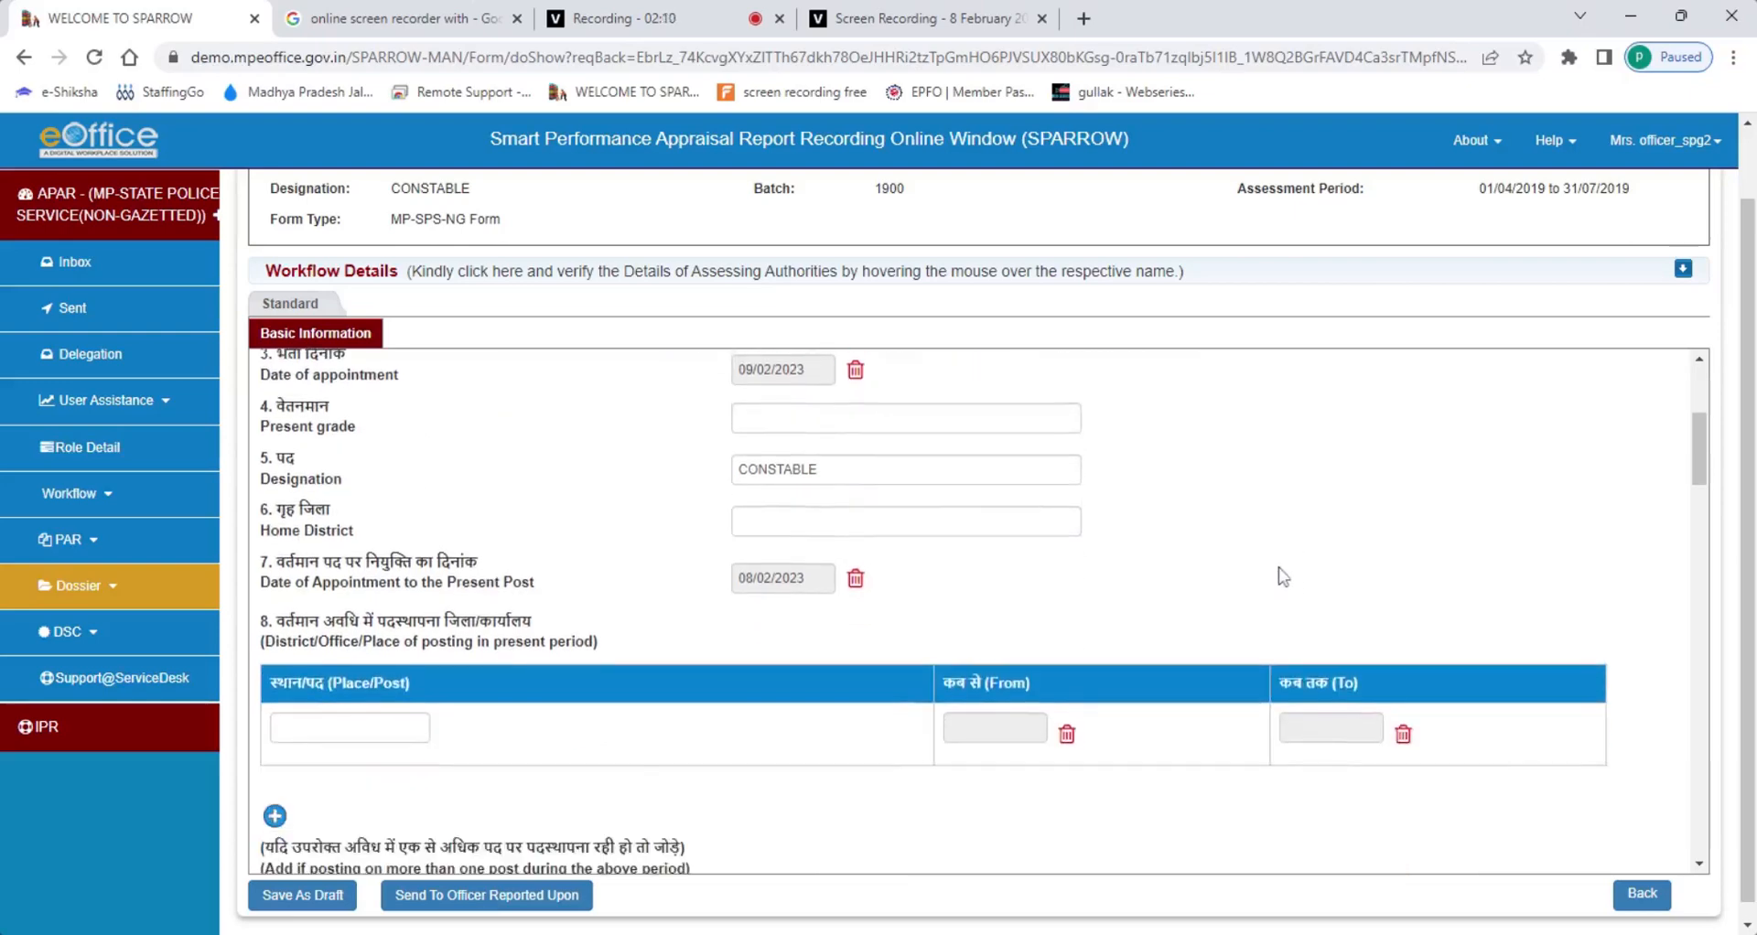
left_click(906, 419)
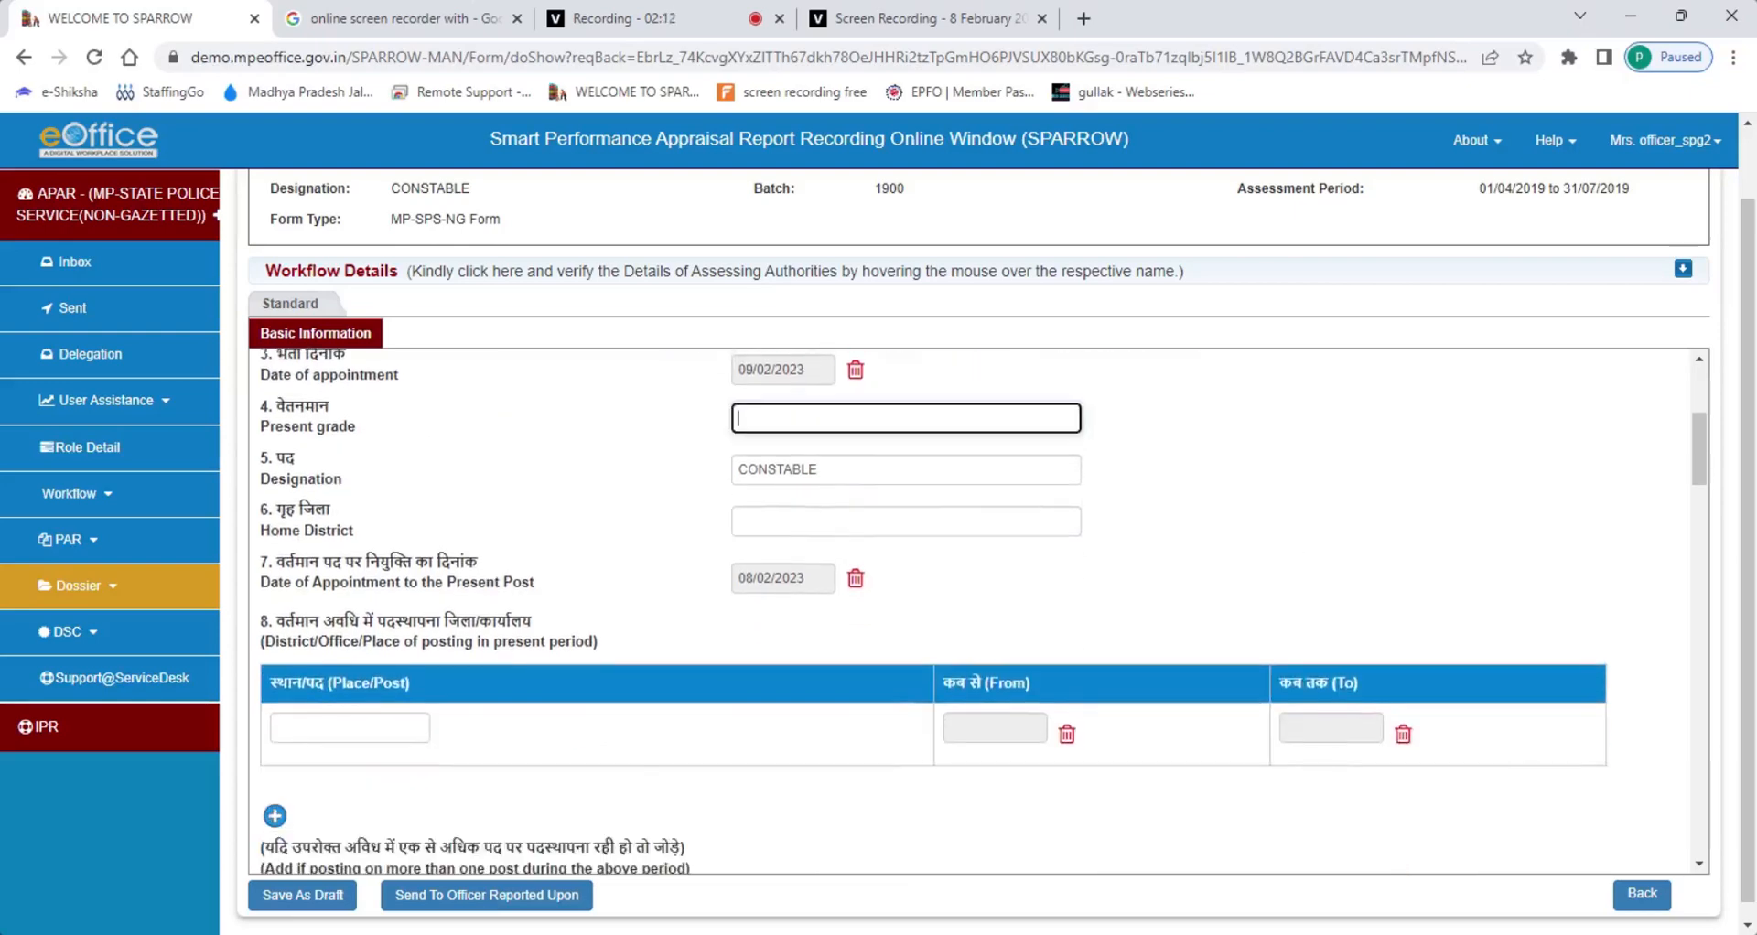
type("50000")
left_click(906, 521)
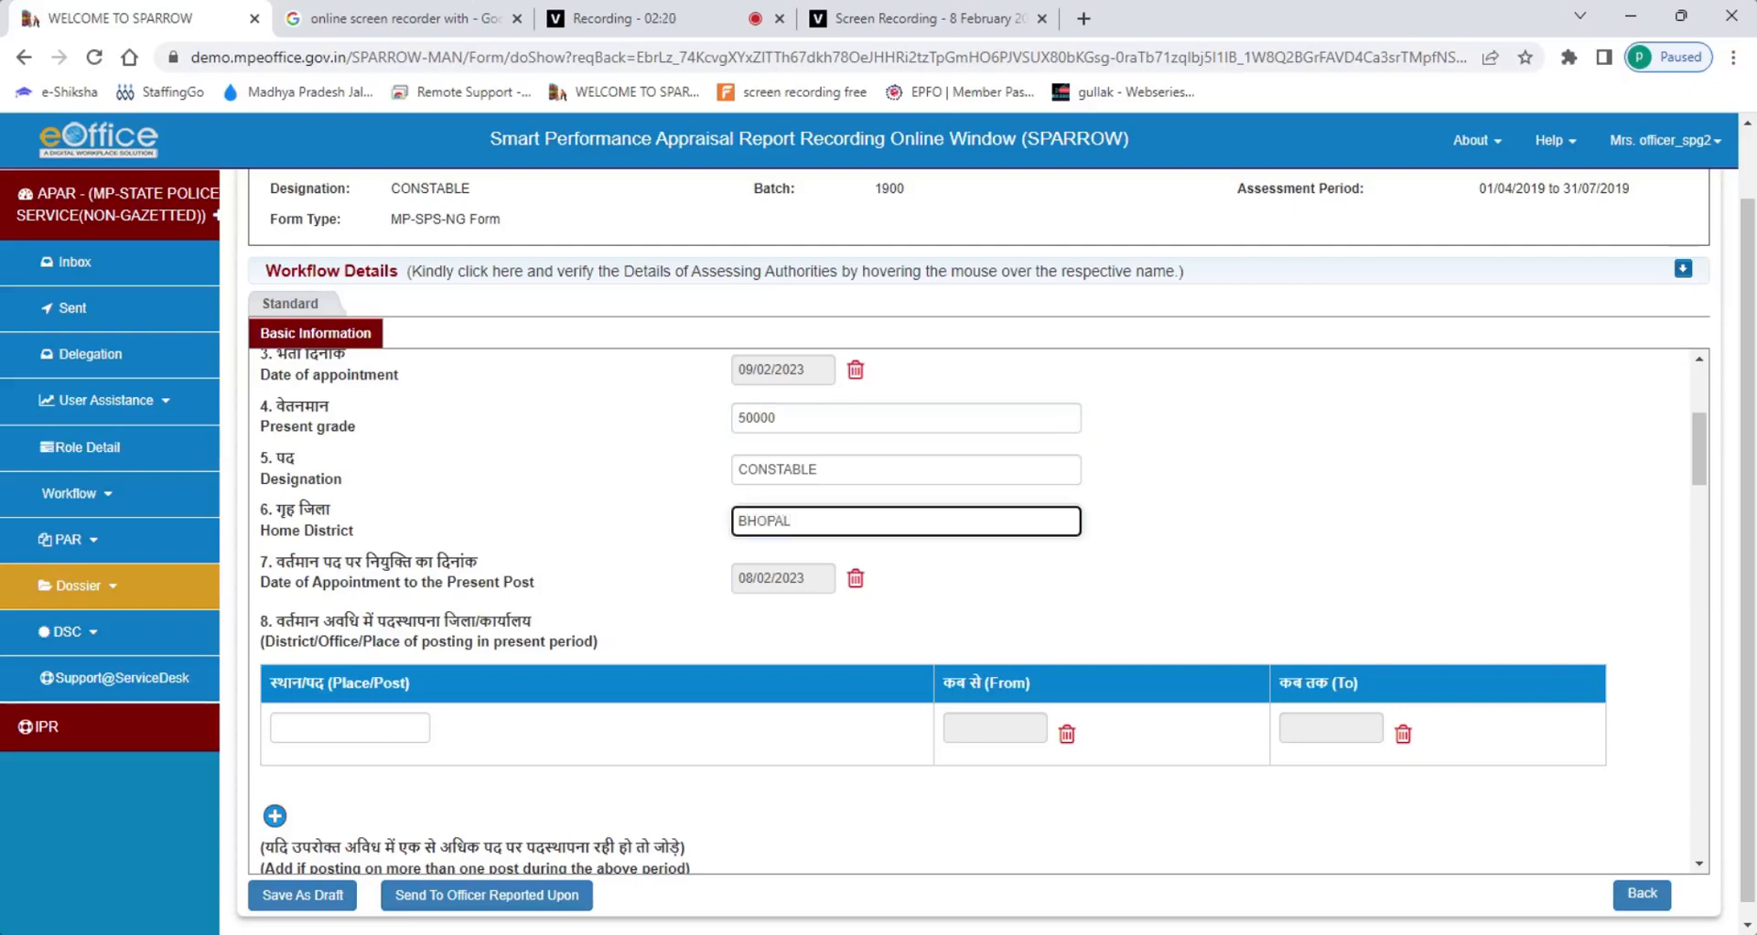
left_click(1069, 590)
Enter BHOPAL as the place of posting in section 8, with 04/08/2022 as its From date.
scroll(1281, 549, "down", 1)
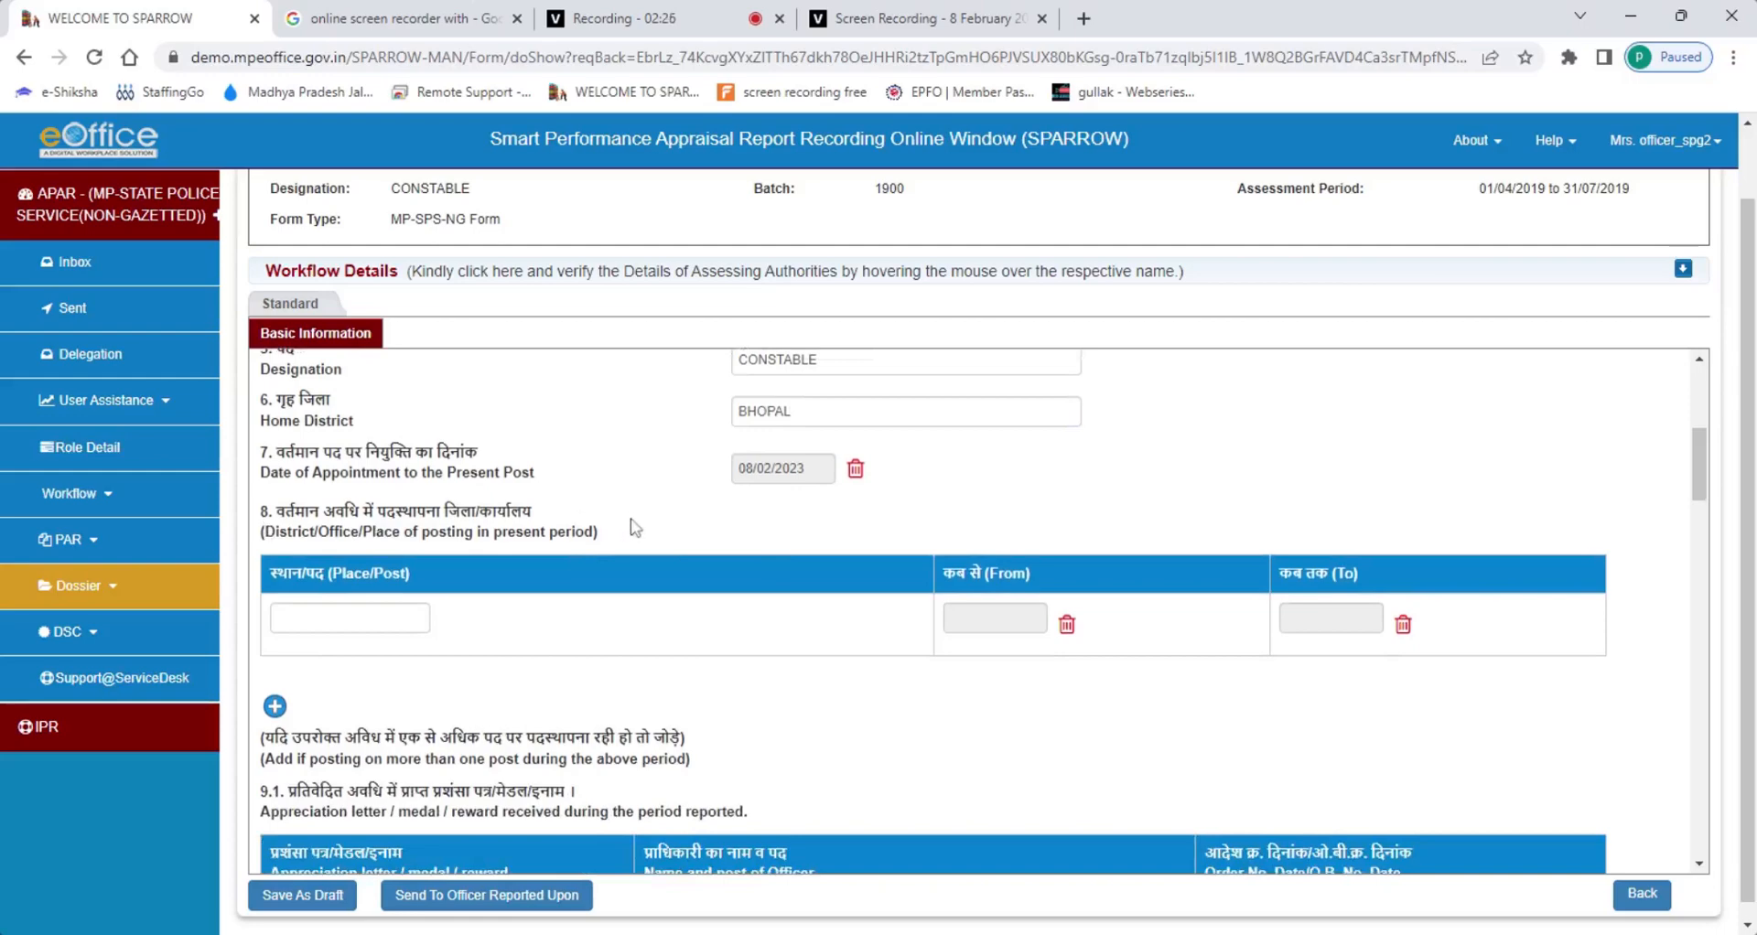
left_click(349, 617)
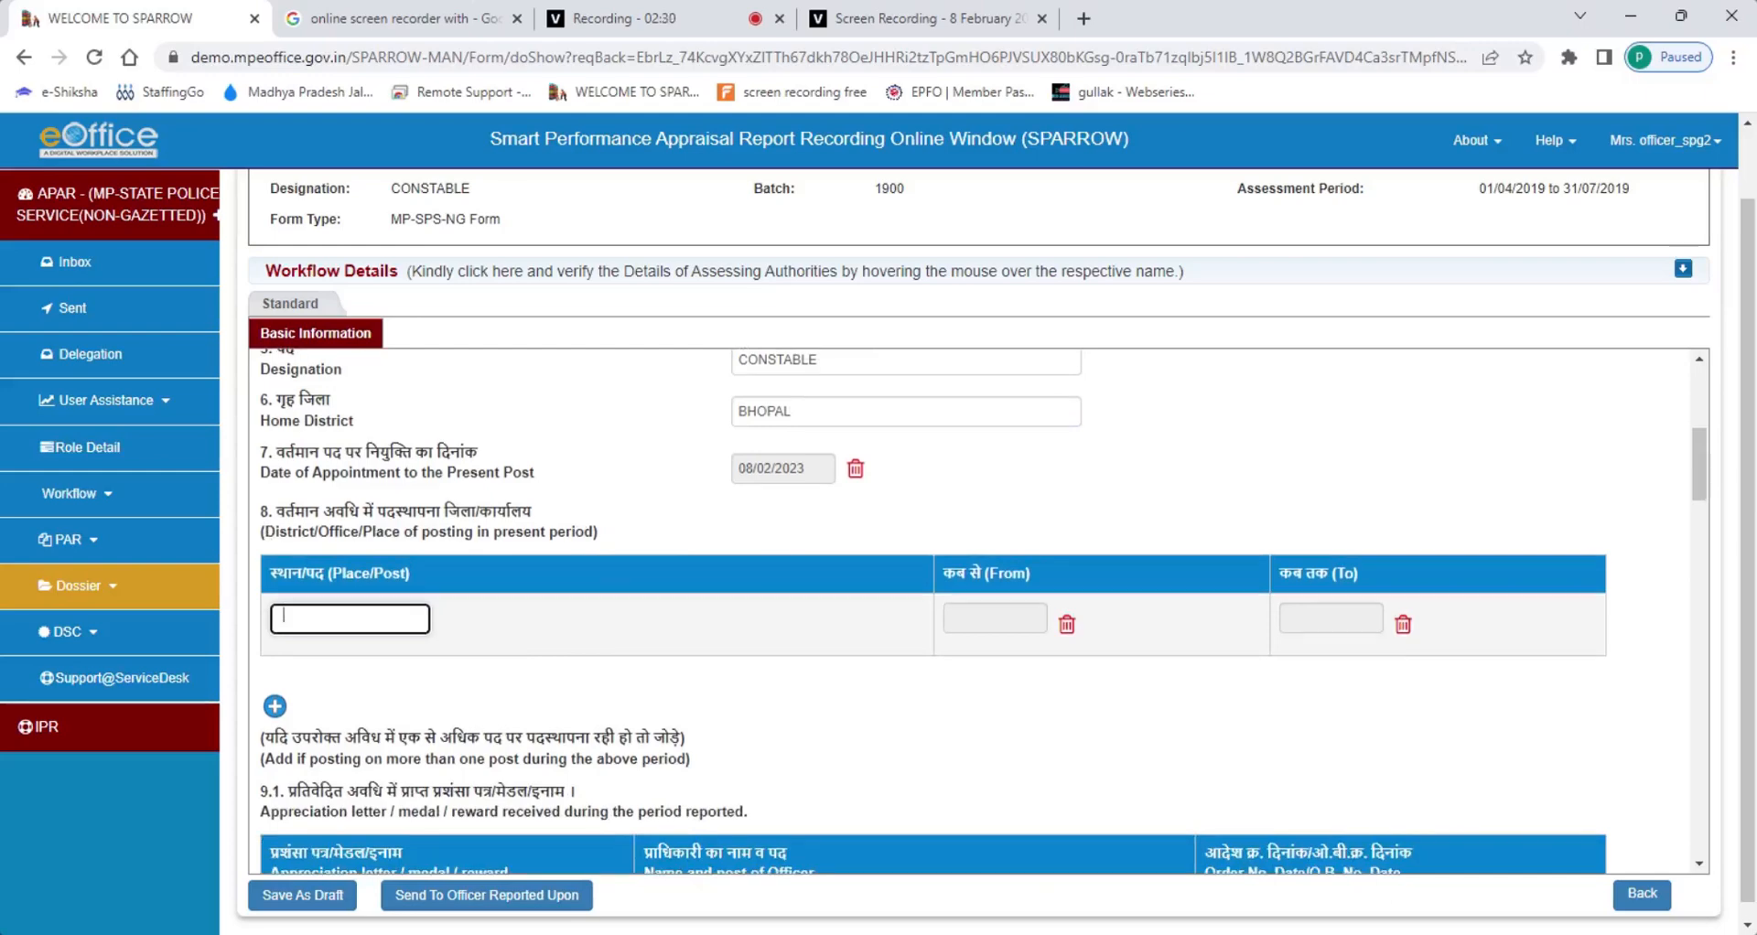
type("BHOPAL")
key("Tab")
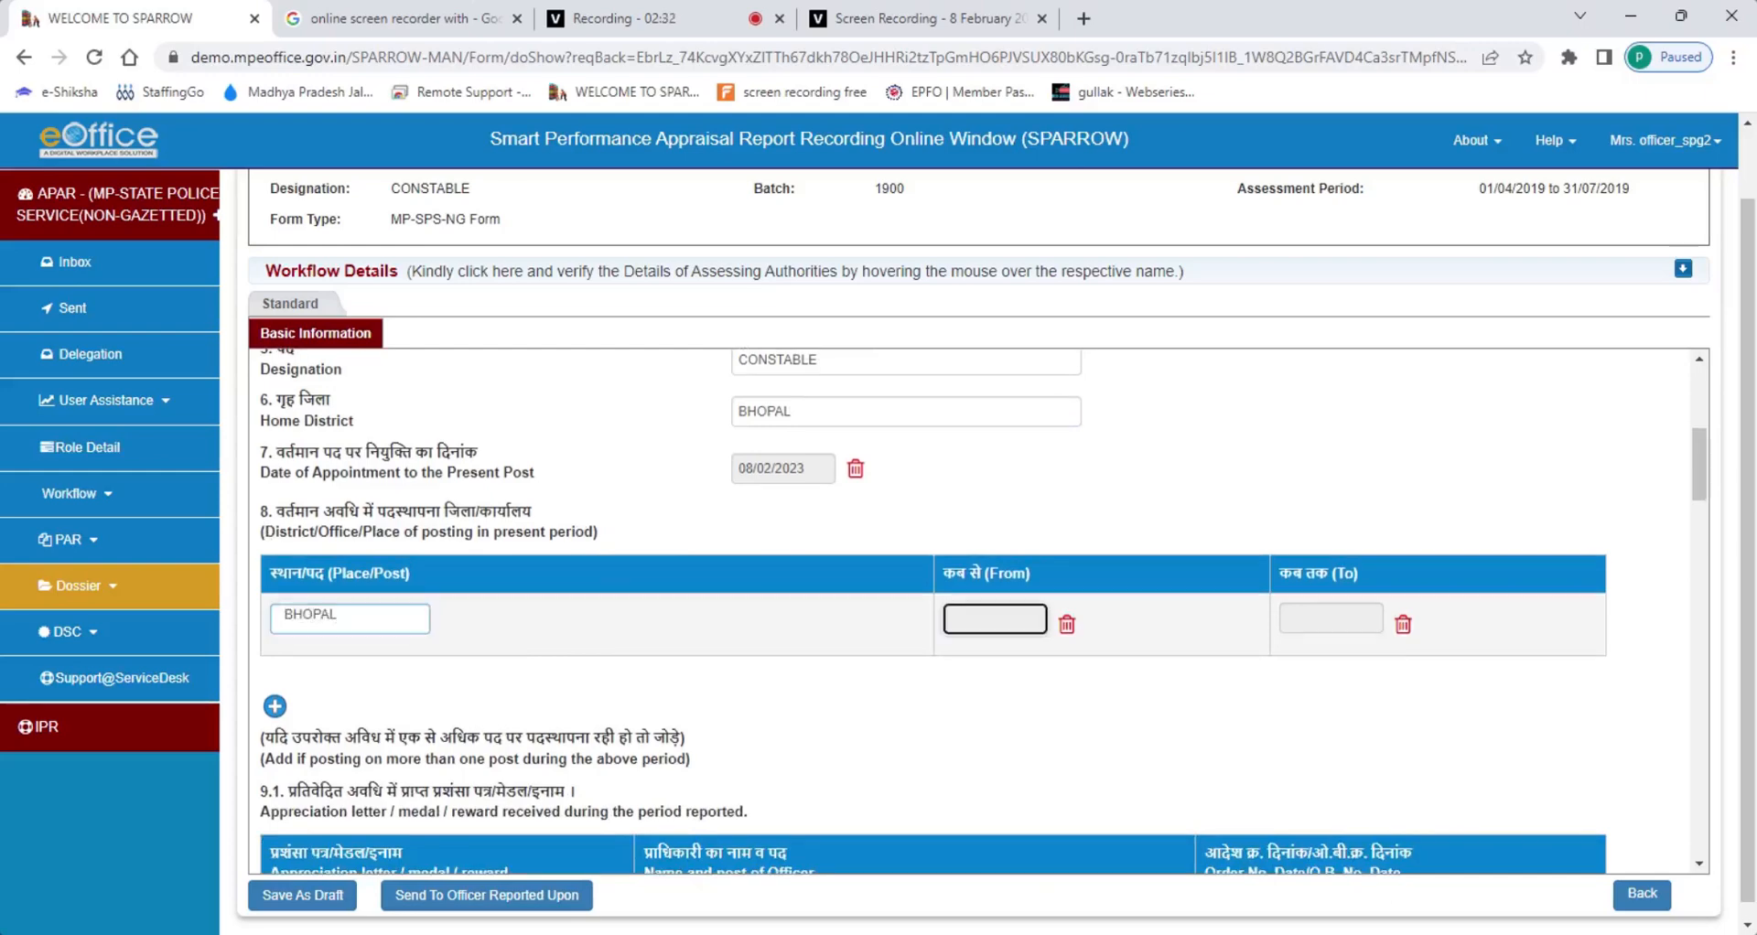
left_click(994, 618)
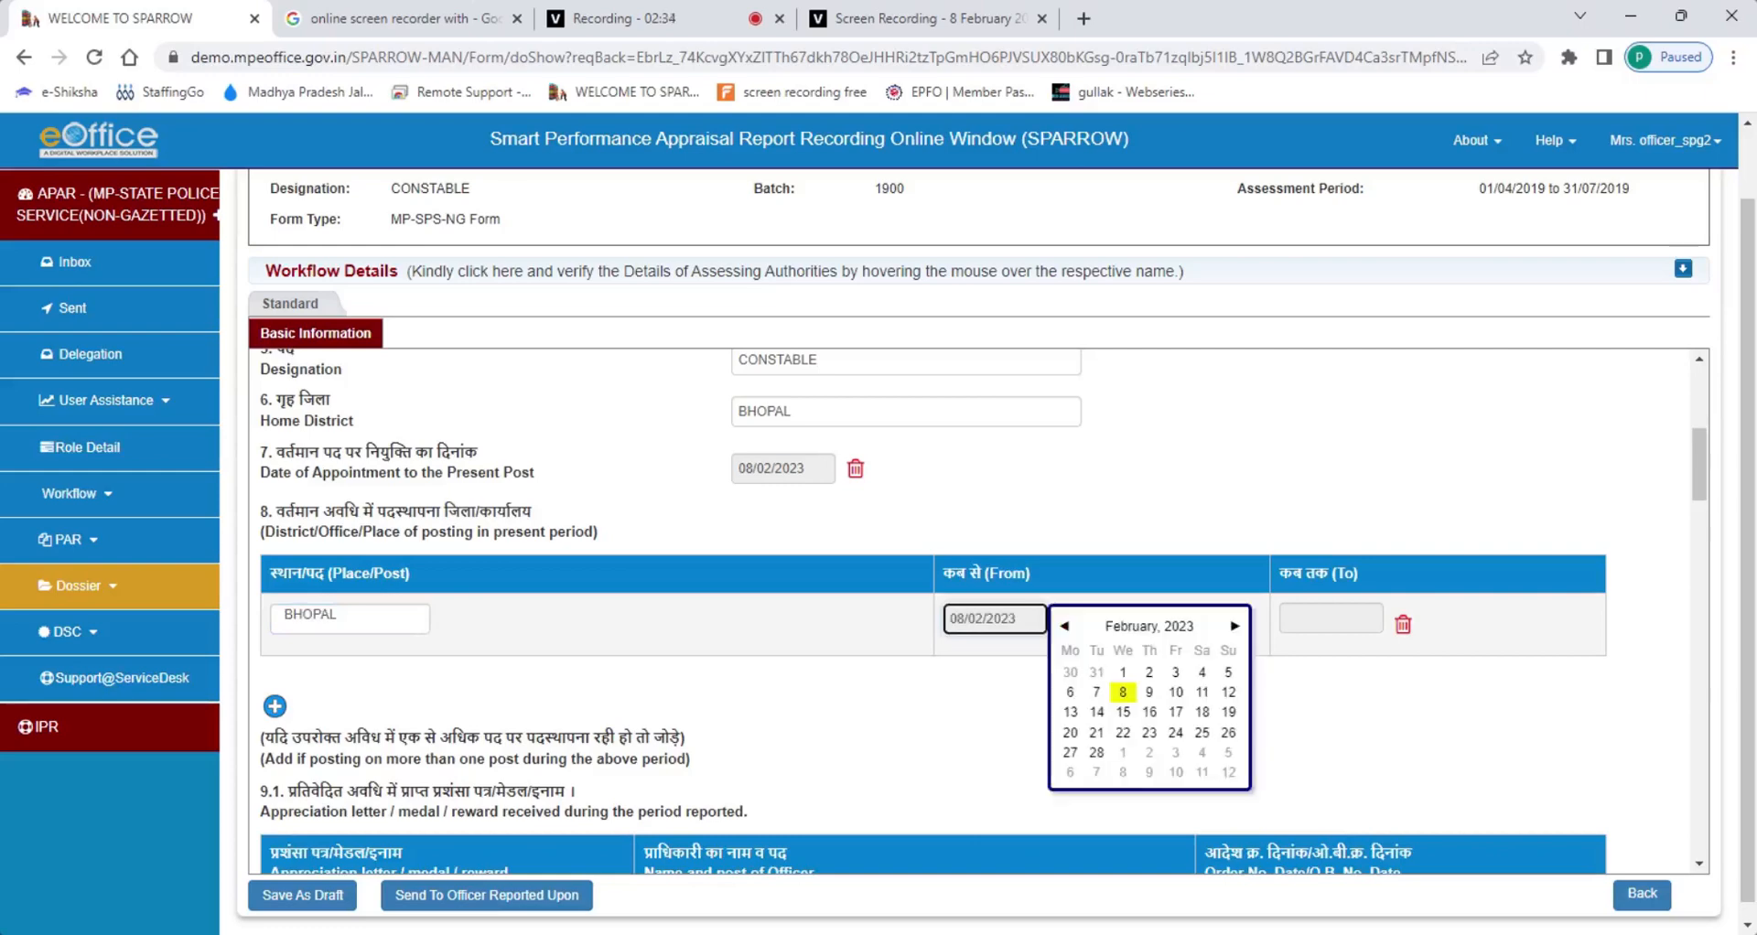
left_click(1065, 626)
left_click(1064, 626)
left_click(1064, 626)
left_click(1064, 626)
left_click(1064, 626)
left_click(1064, 626)
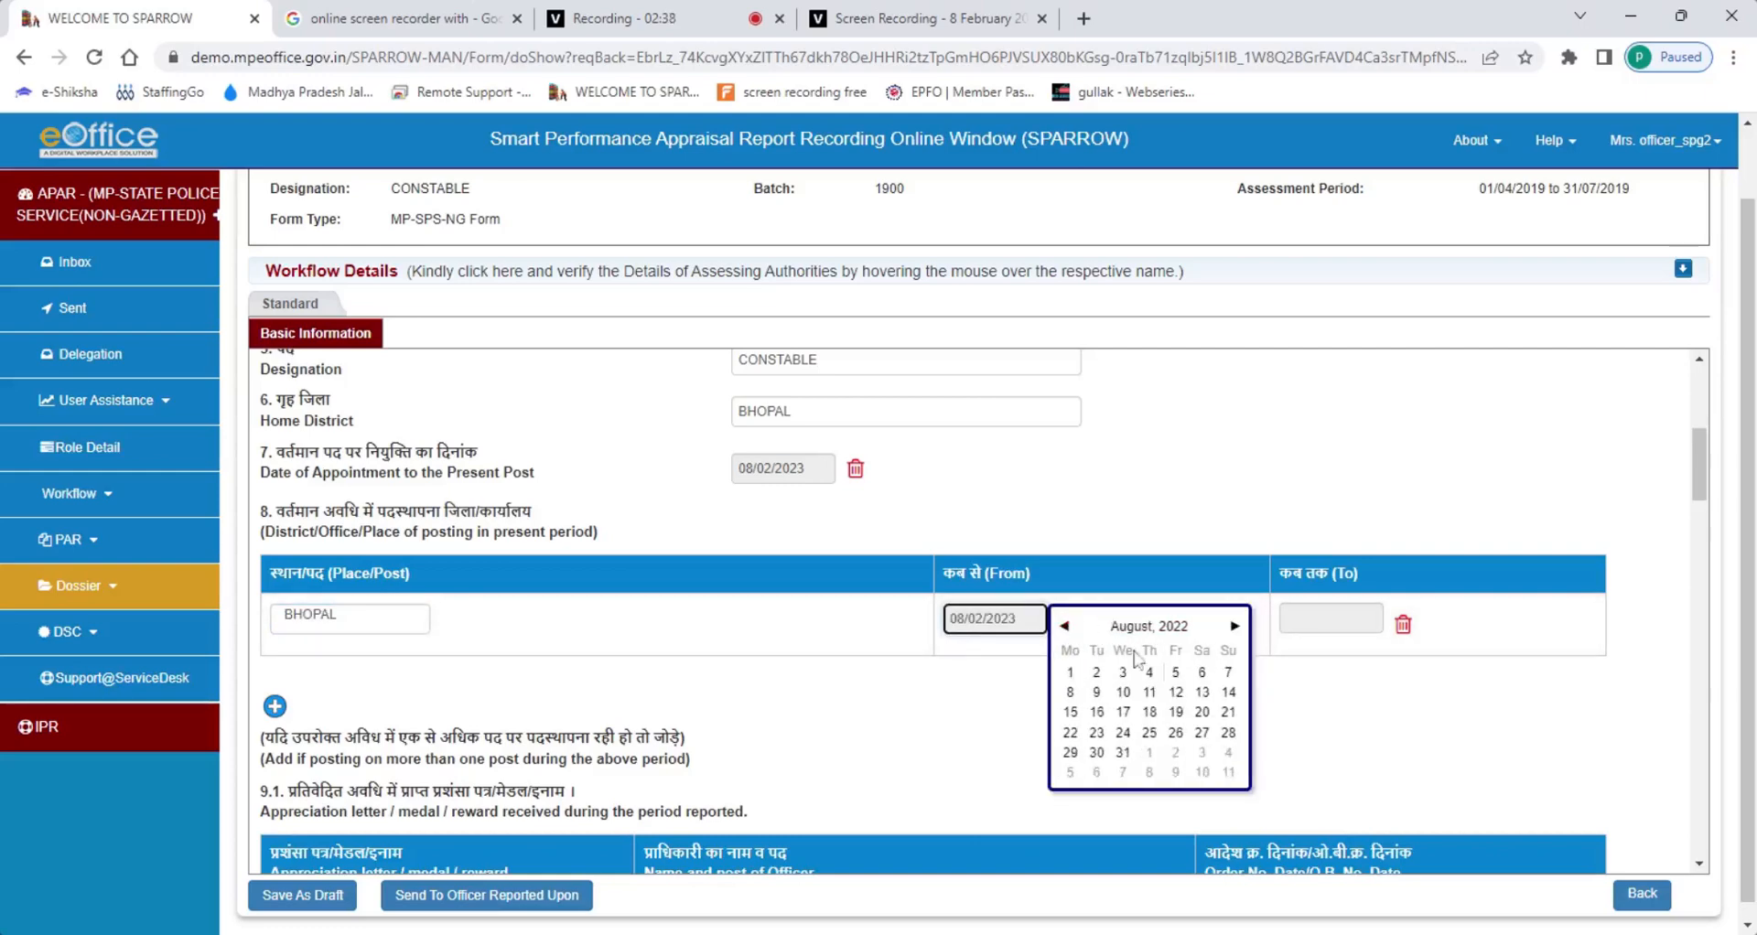
left_click(1149, 672)
Set the To date of the BHOPAL posting to 05/01/2023.
left_click(1332, 618)
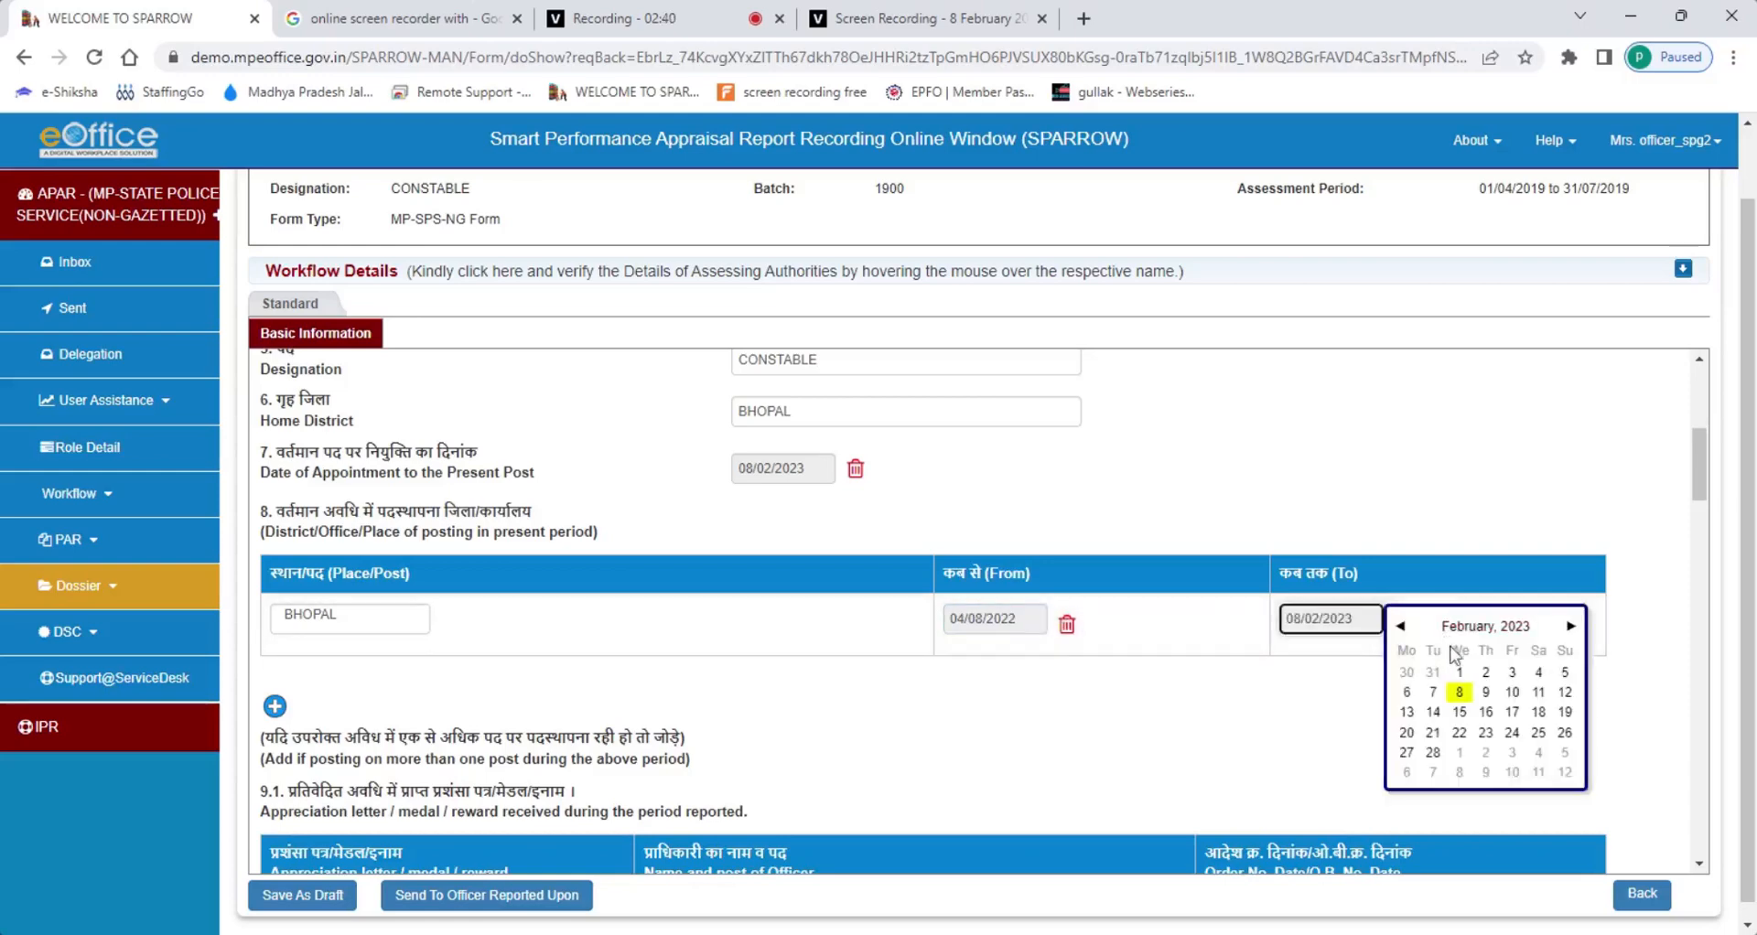
left_click(1400, 625)
left_click(1486, 692)
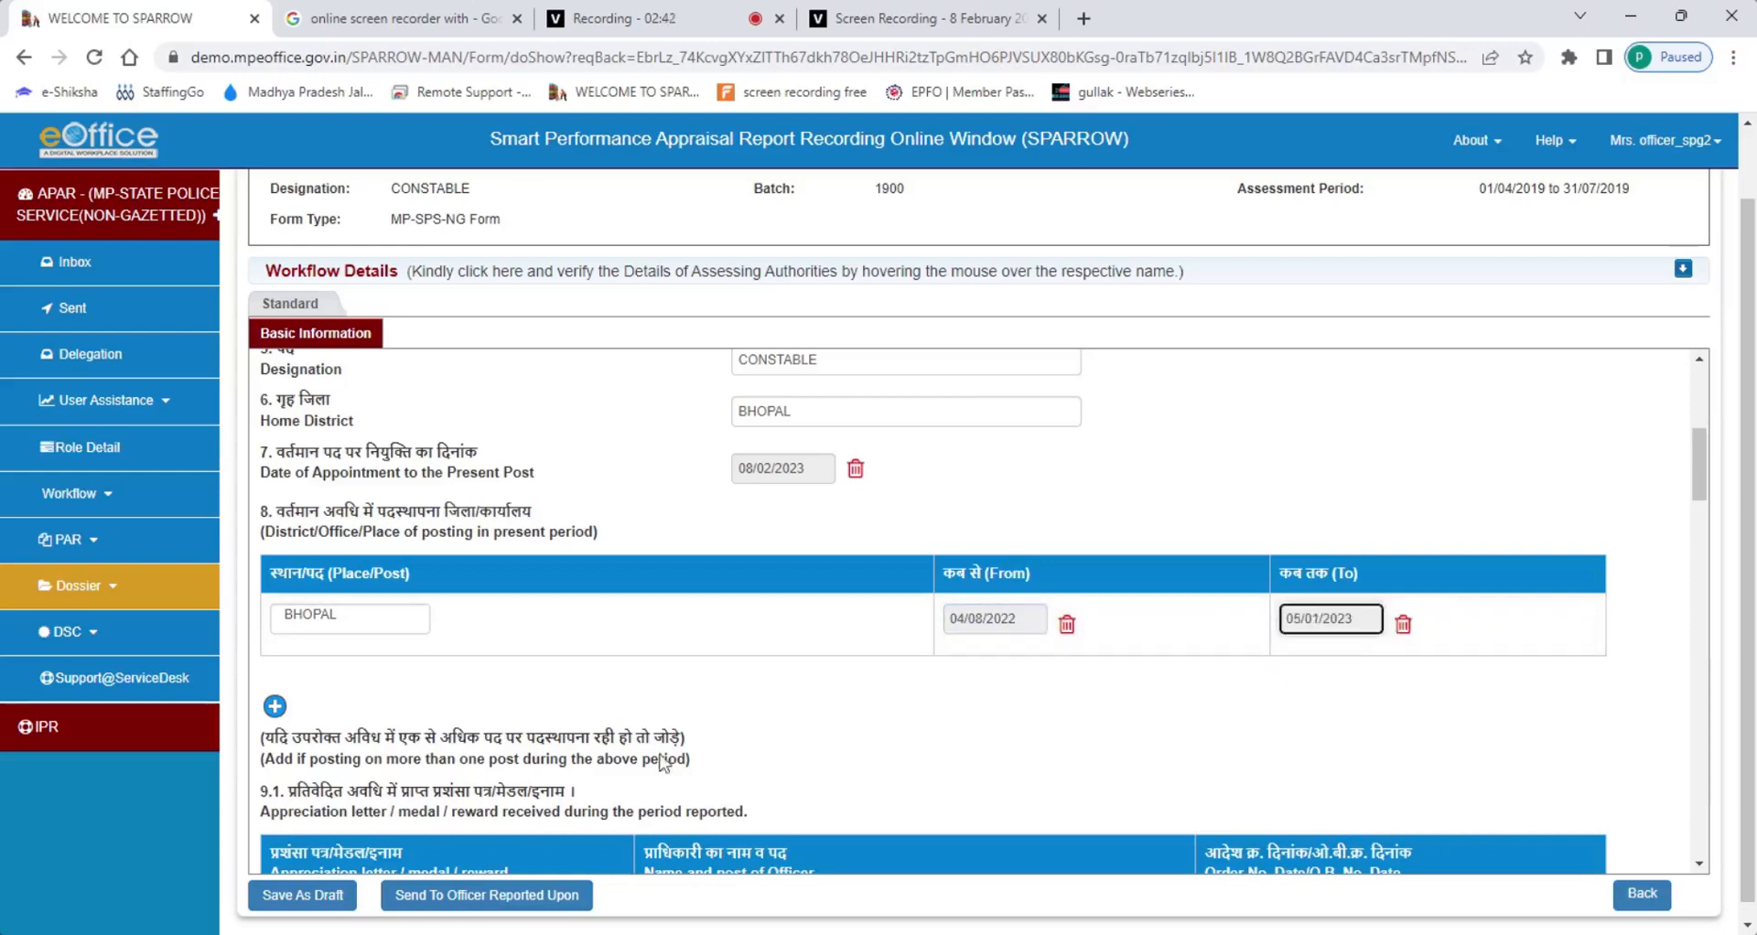
Add a second posting row in section 8 for INDORE, with From date 01/02/2023 and To date 08/02/2023.
scroll(513, 695, "down", 1)
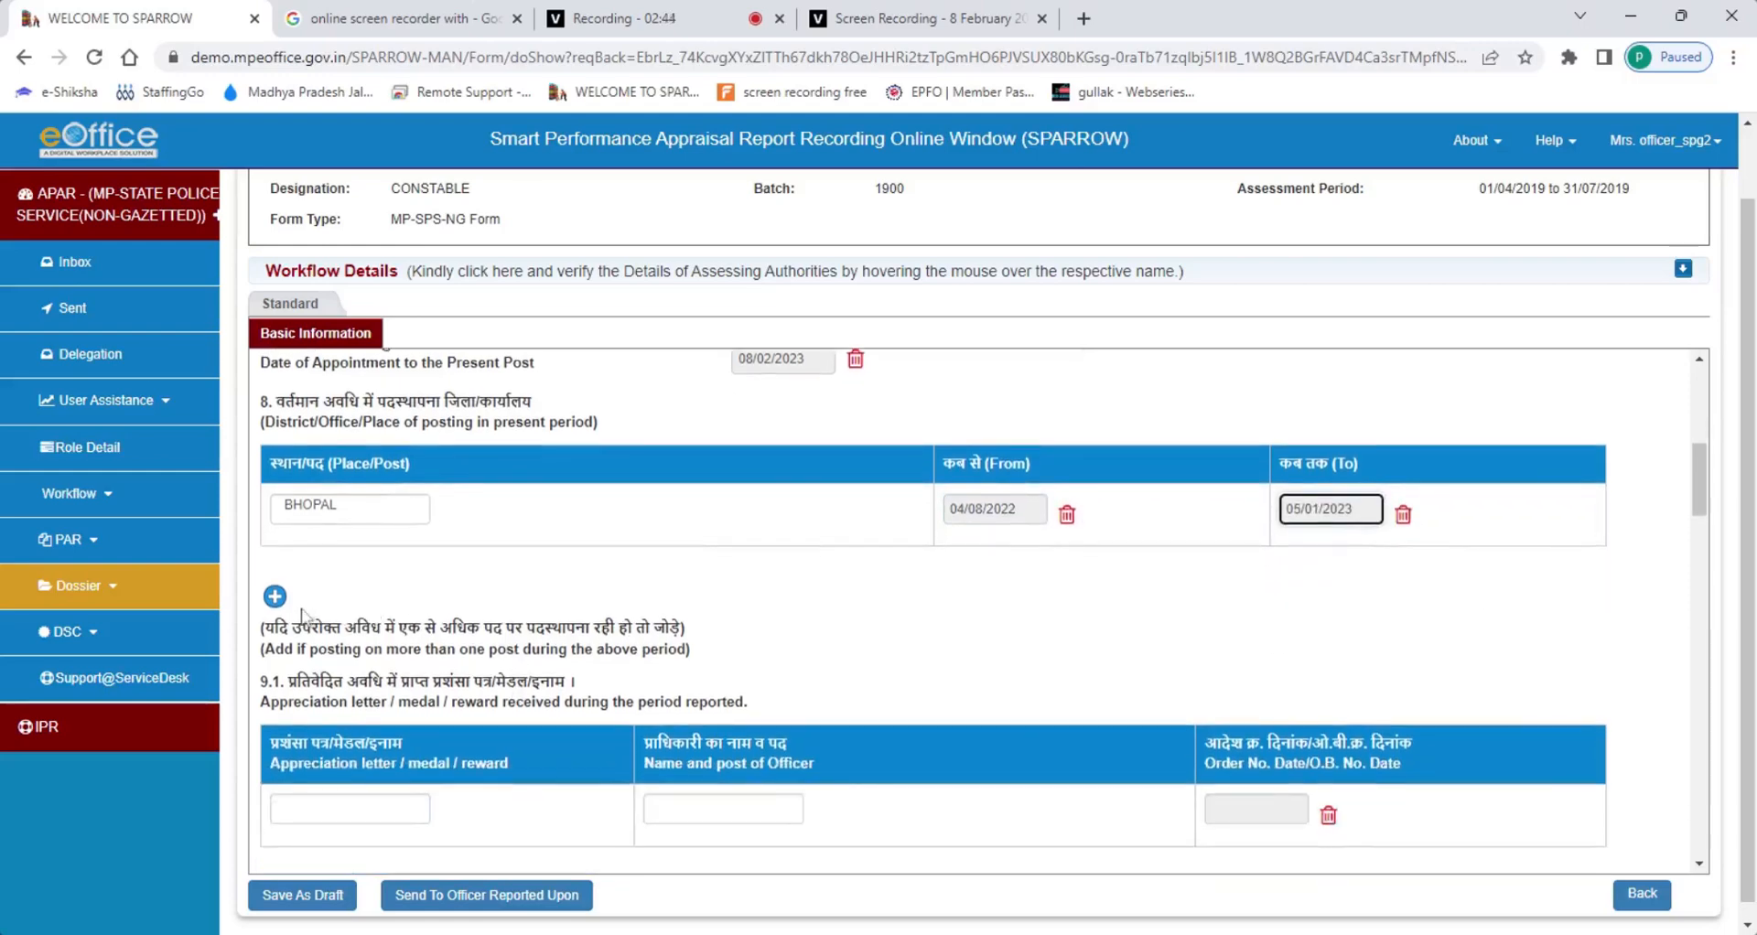
left_click(275, 595)
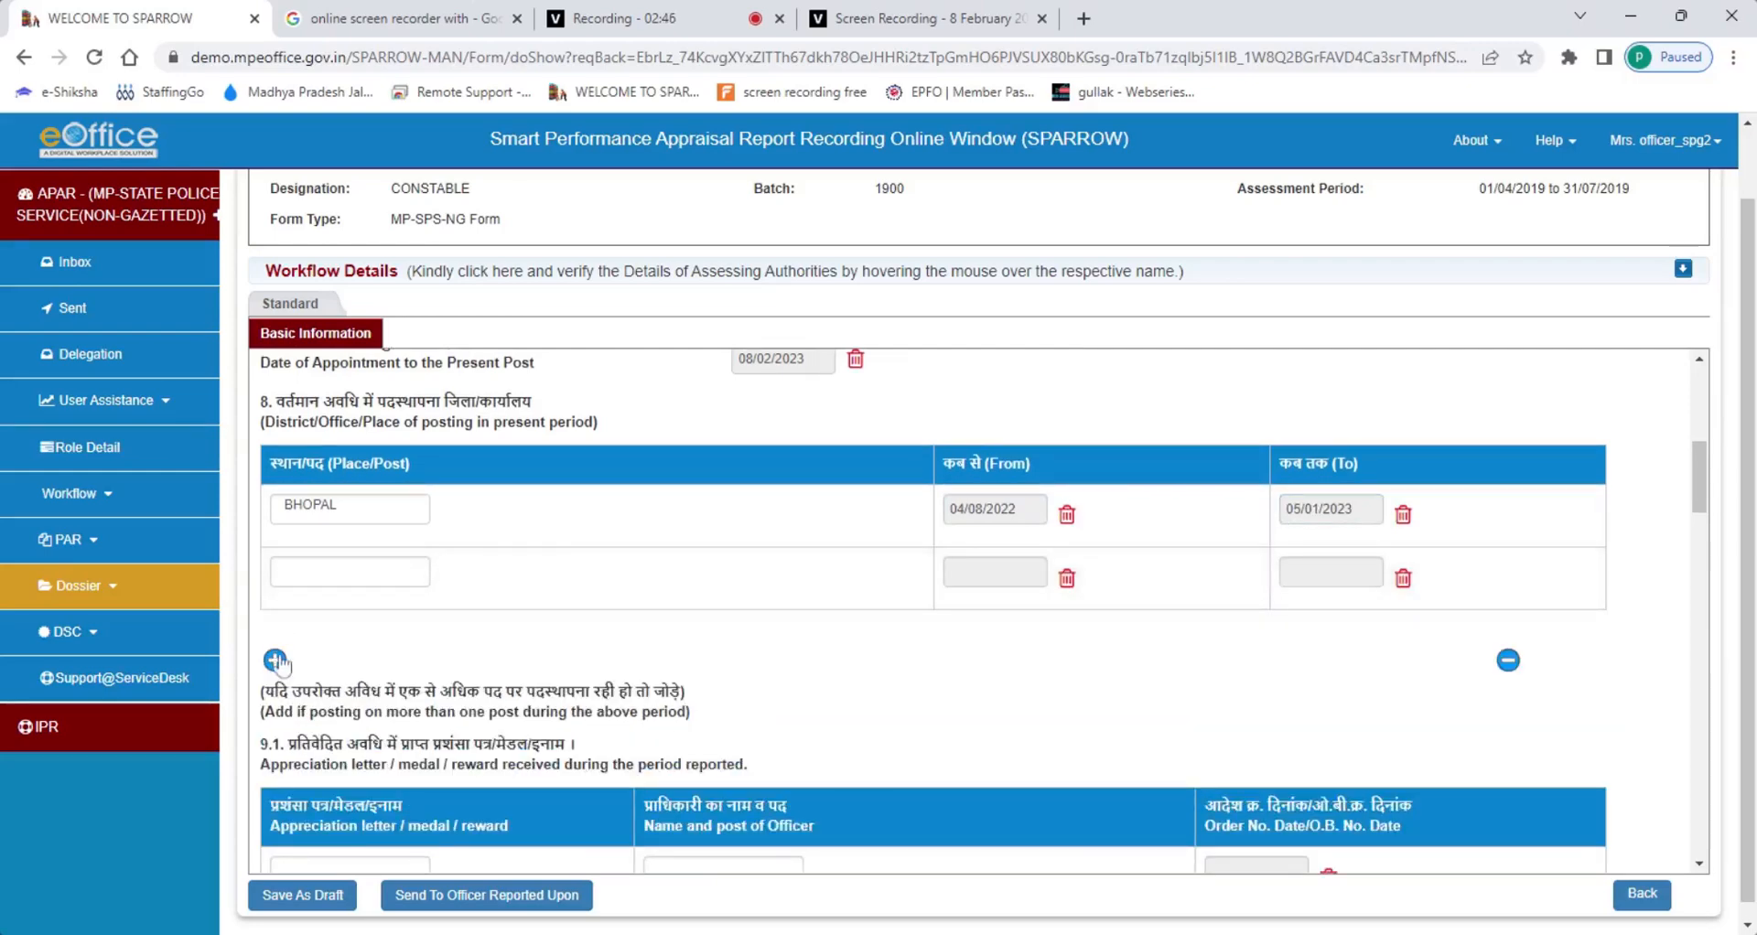
left_click(311, 570)
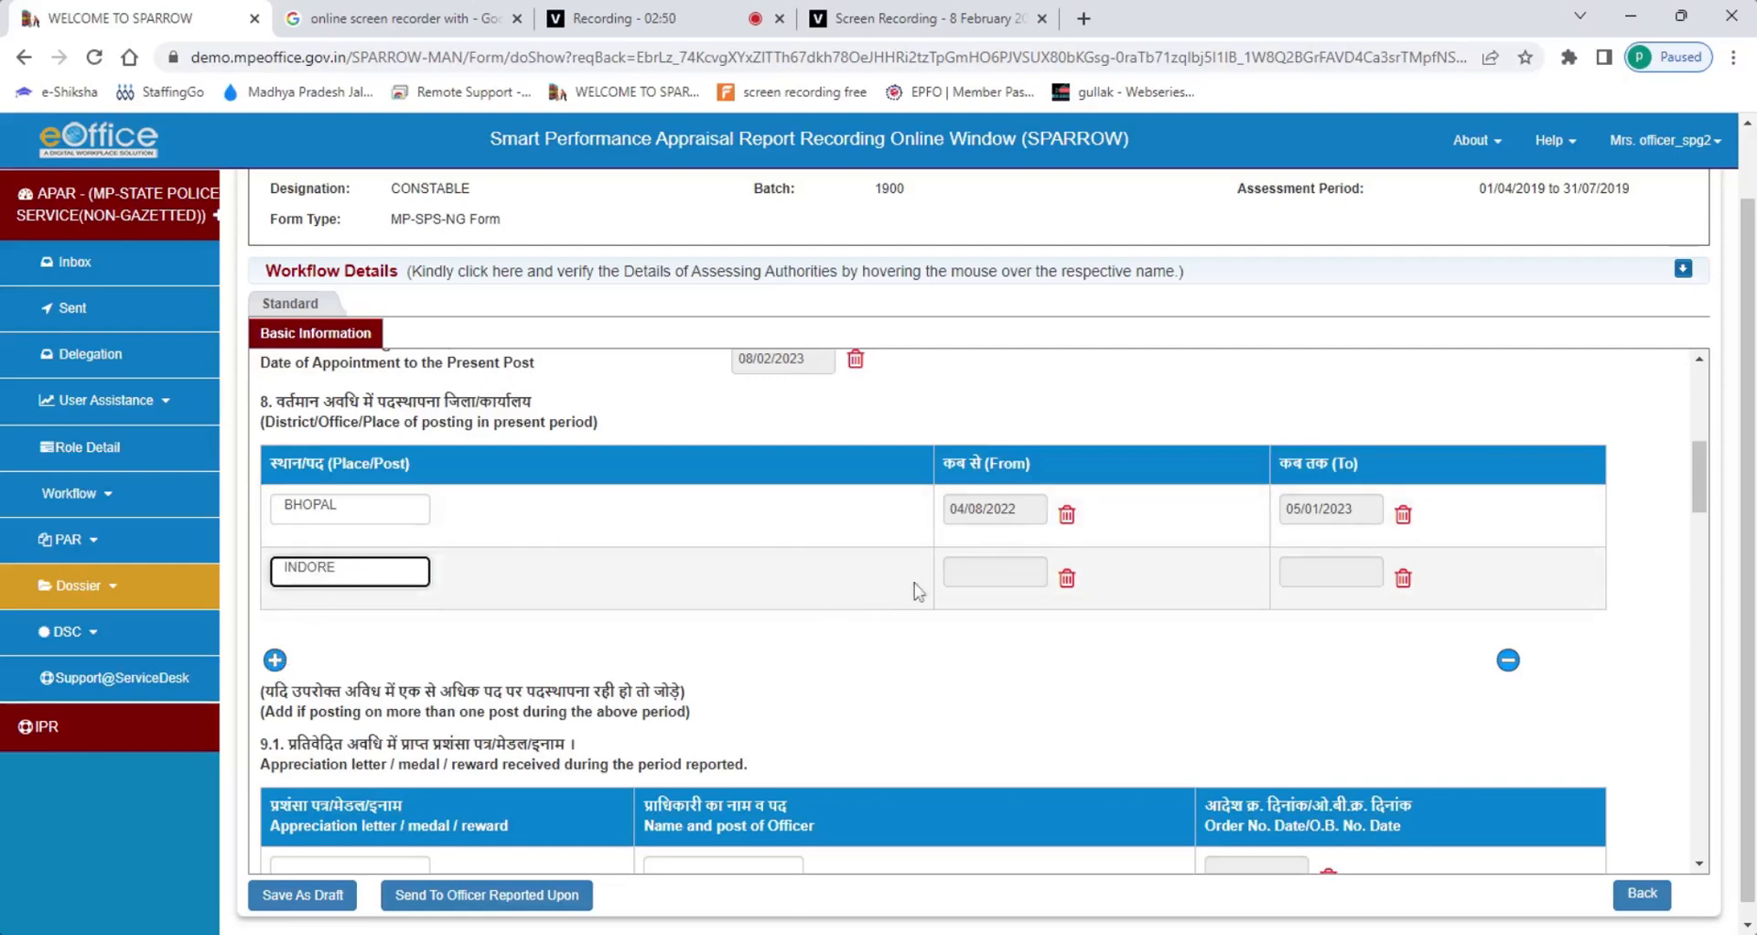
left_click(1007, 573)
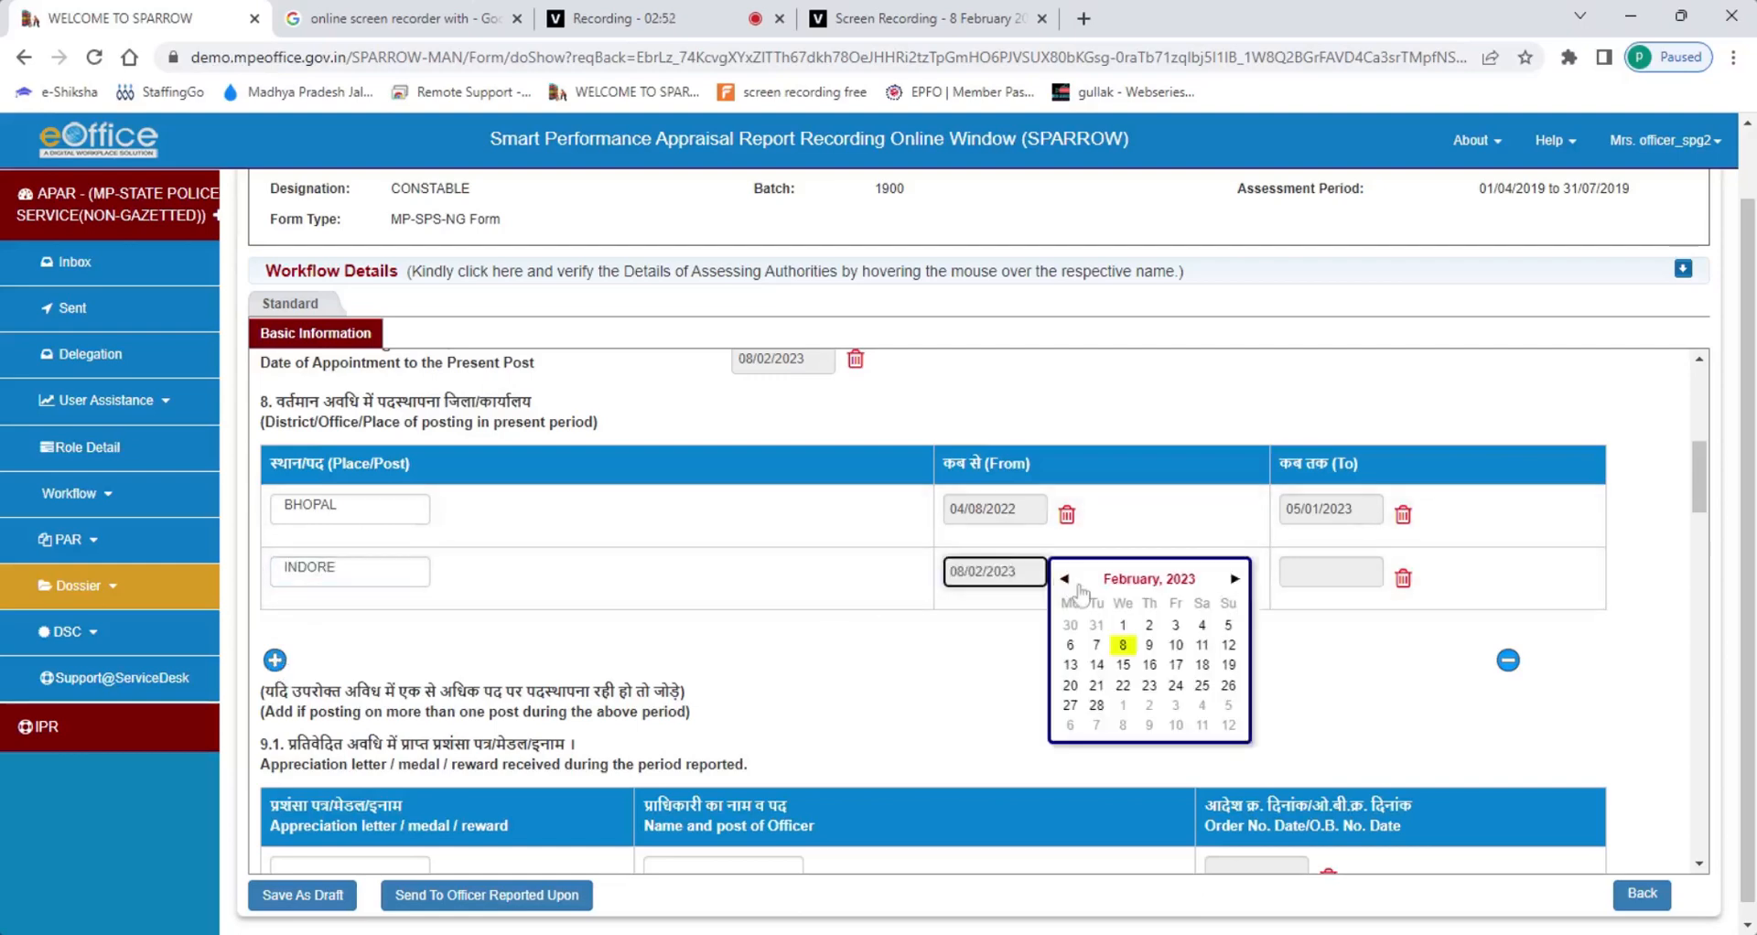
left_click(1122, 625)
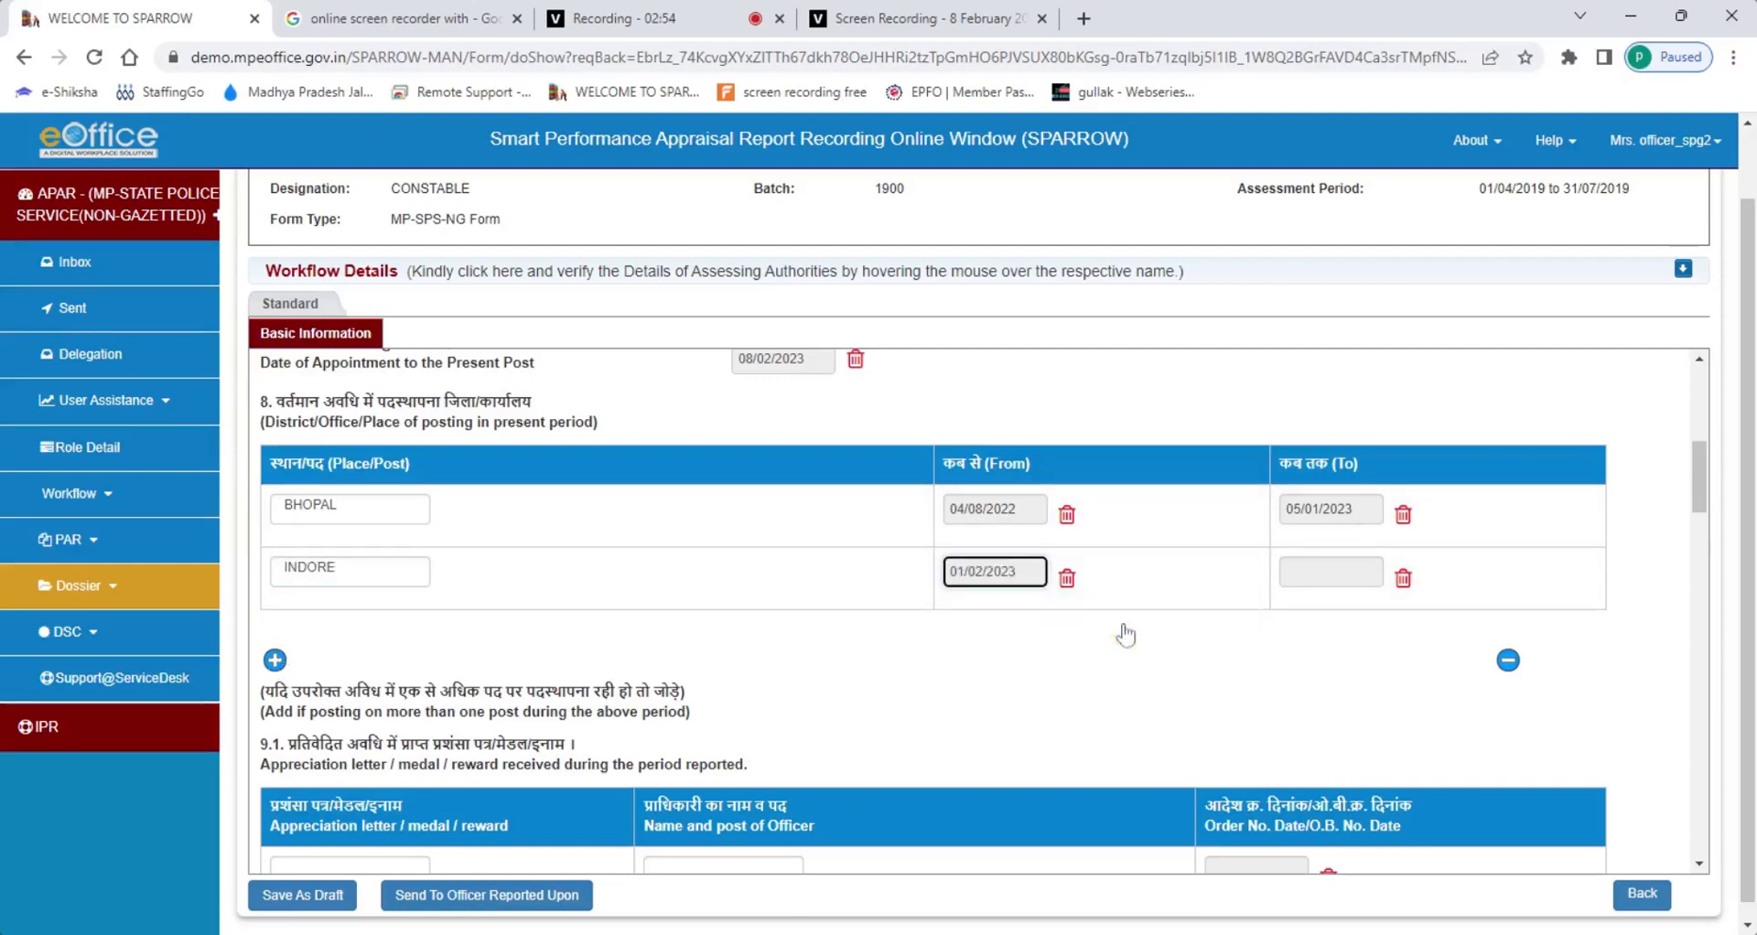
left_click(1332, 572)
left_click(1458, 647)
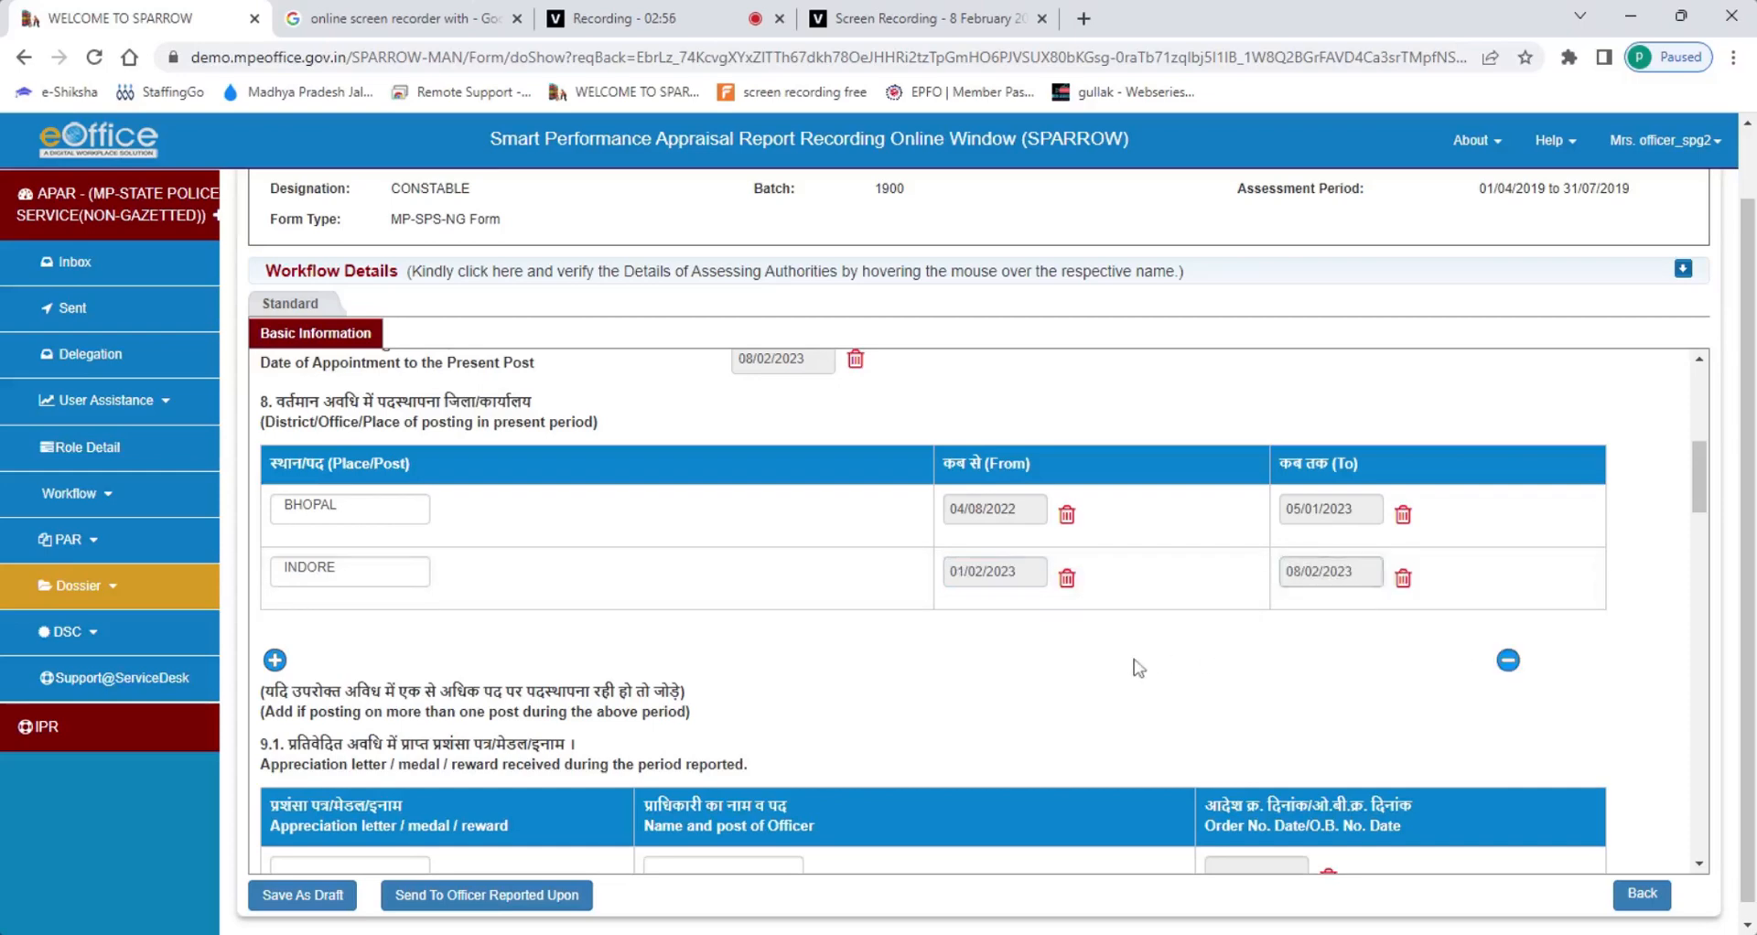
Examine the fields of section 9.1 on appreciation letters, medals and rewards and section 9.2 on punishments.
scroll(835, 667, "down", 2)
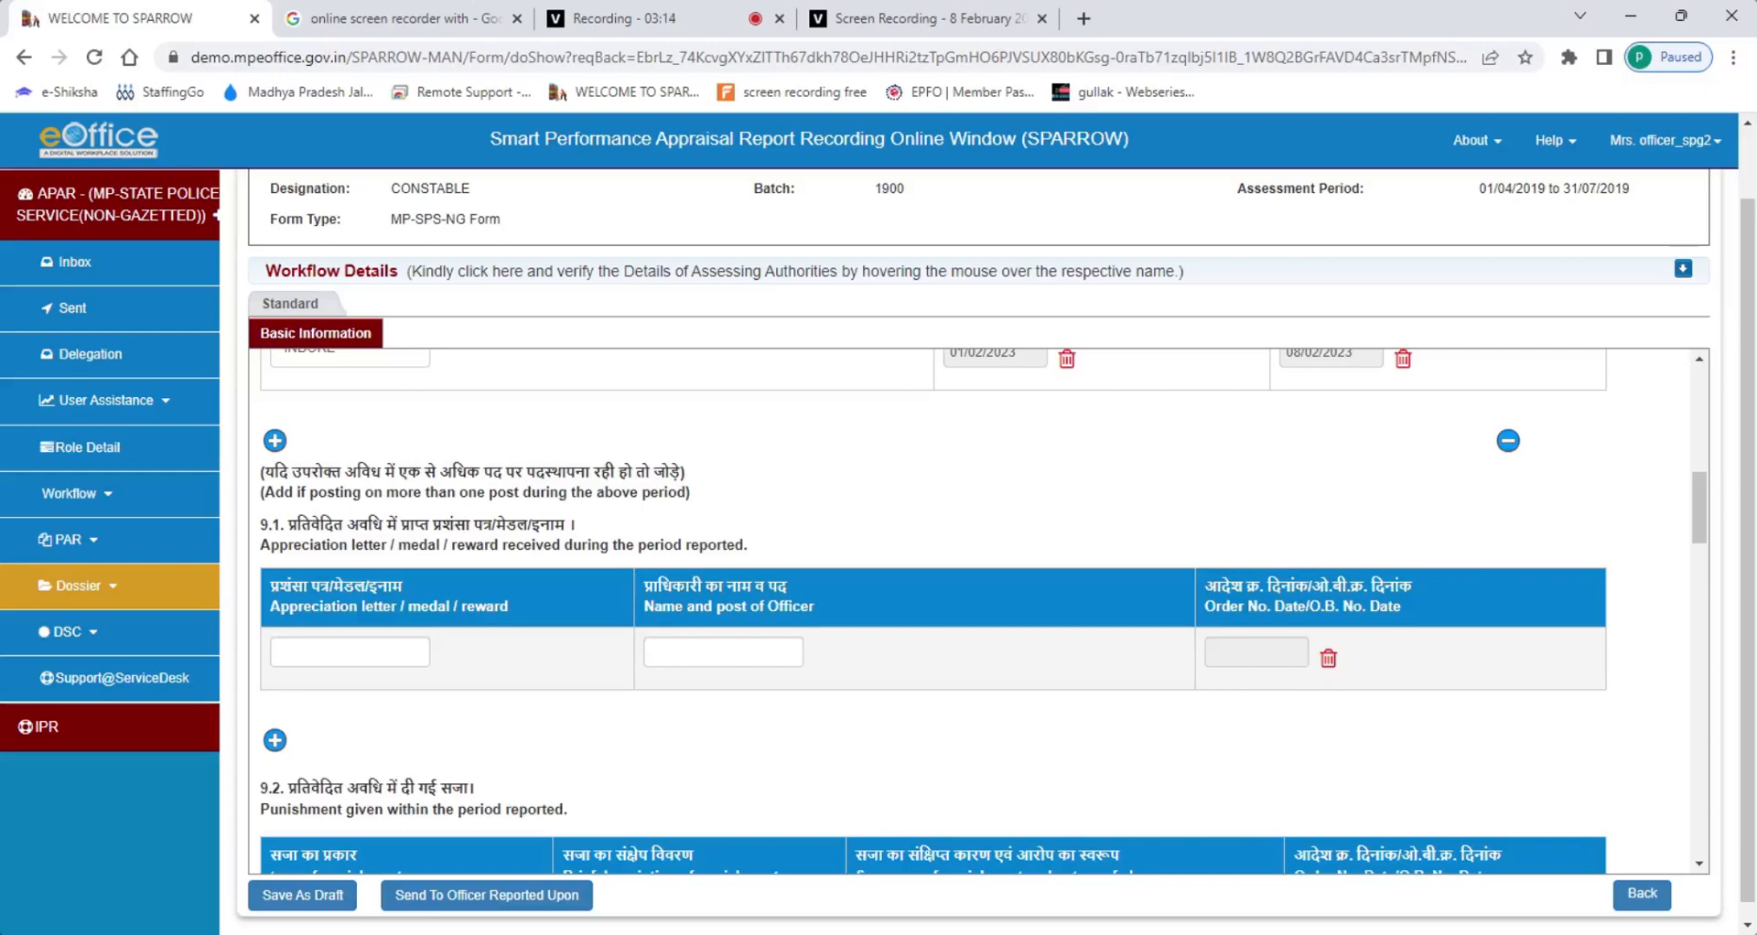
left_click(412, 653)
left_click(651, 655)
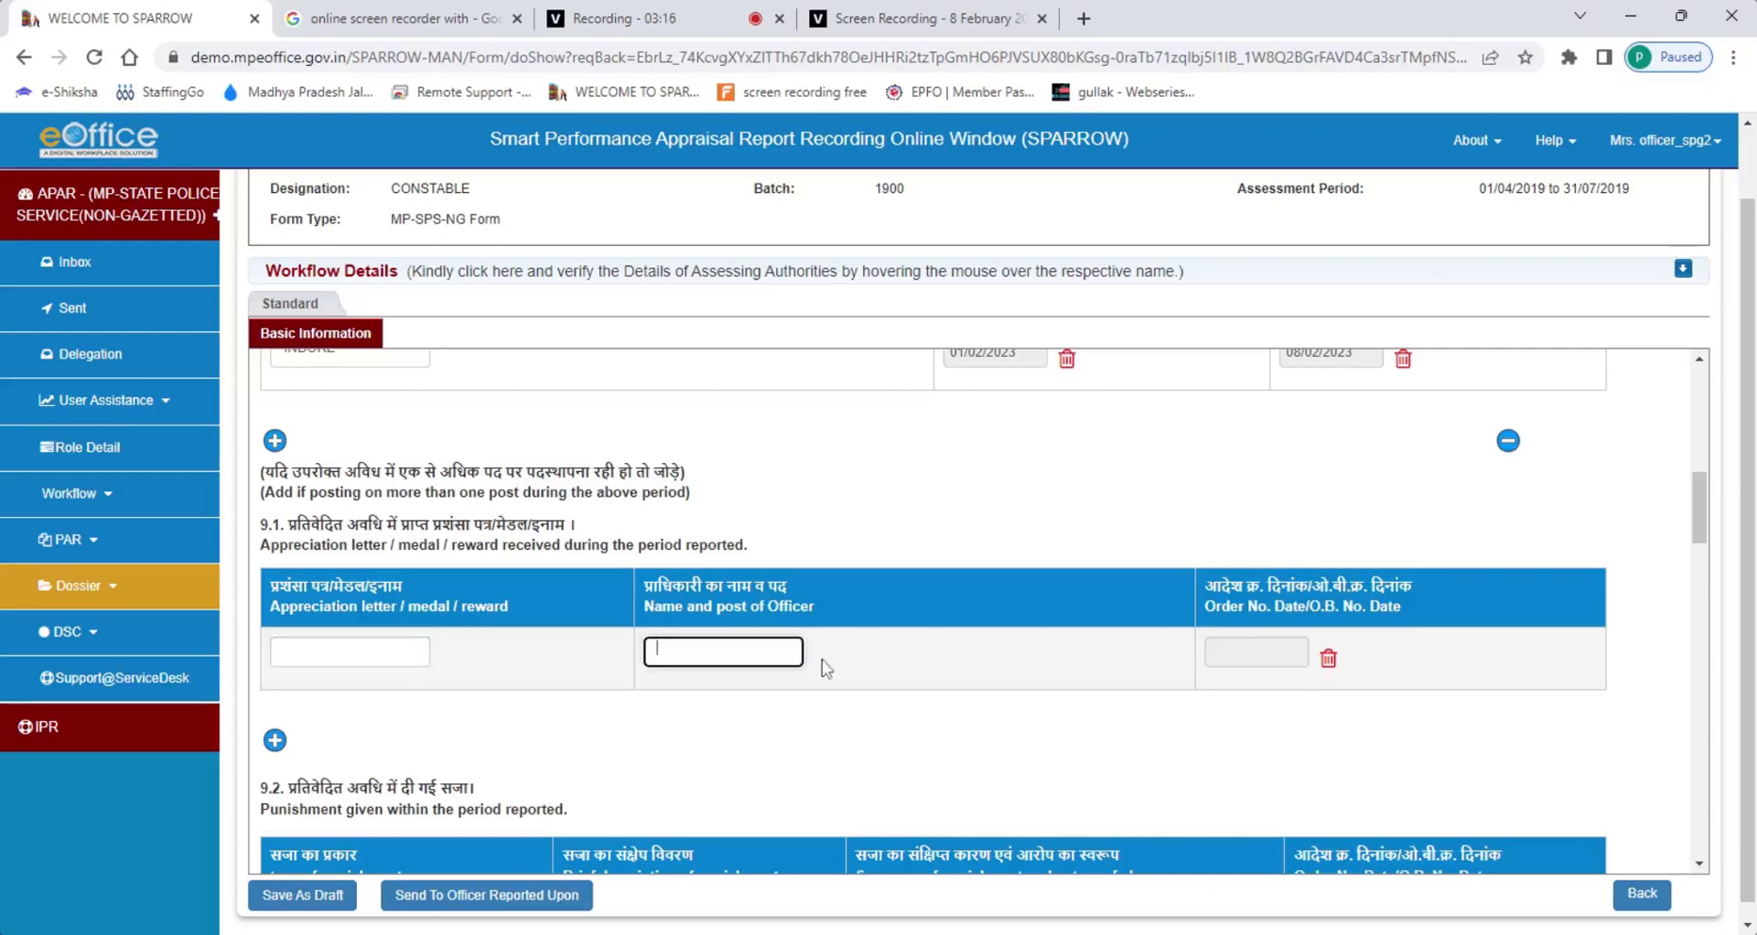
left_click(1257, 652)
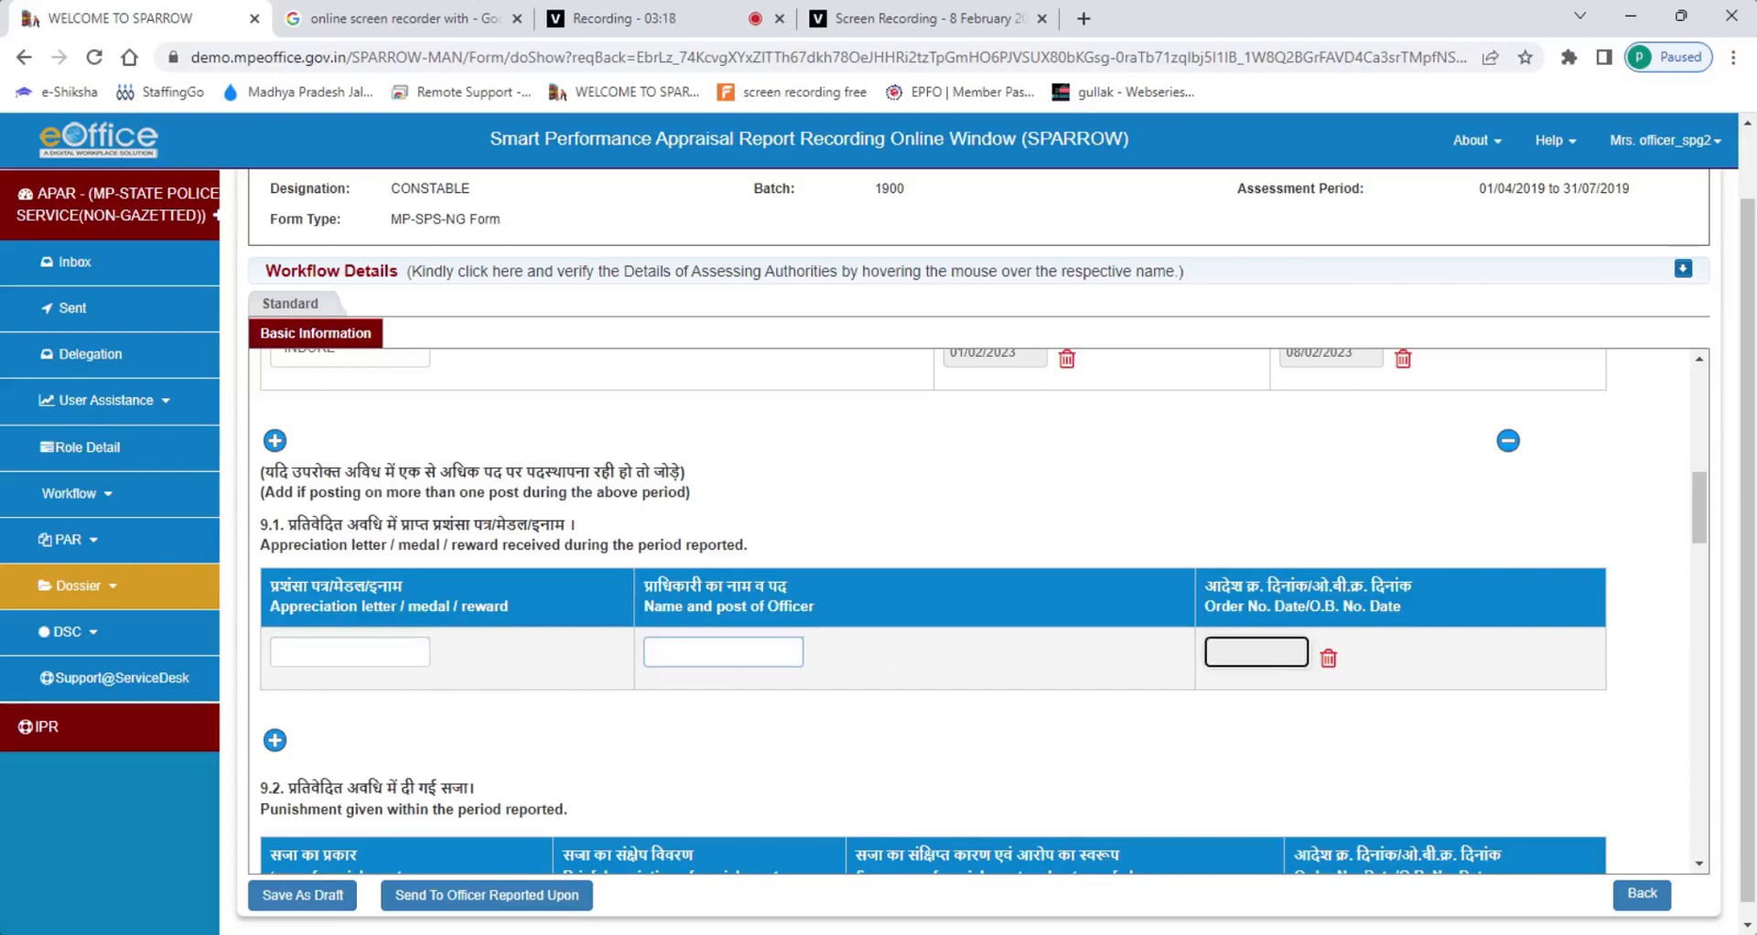
left_click(1210, 724)
left_click(1328, 659)
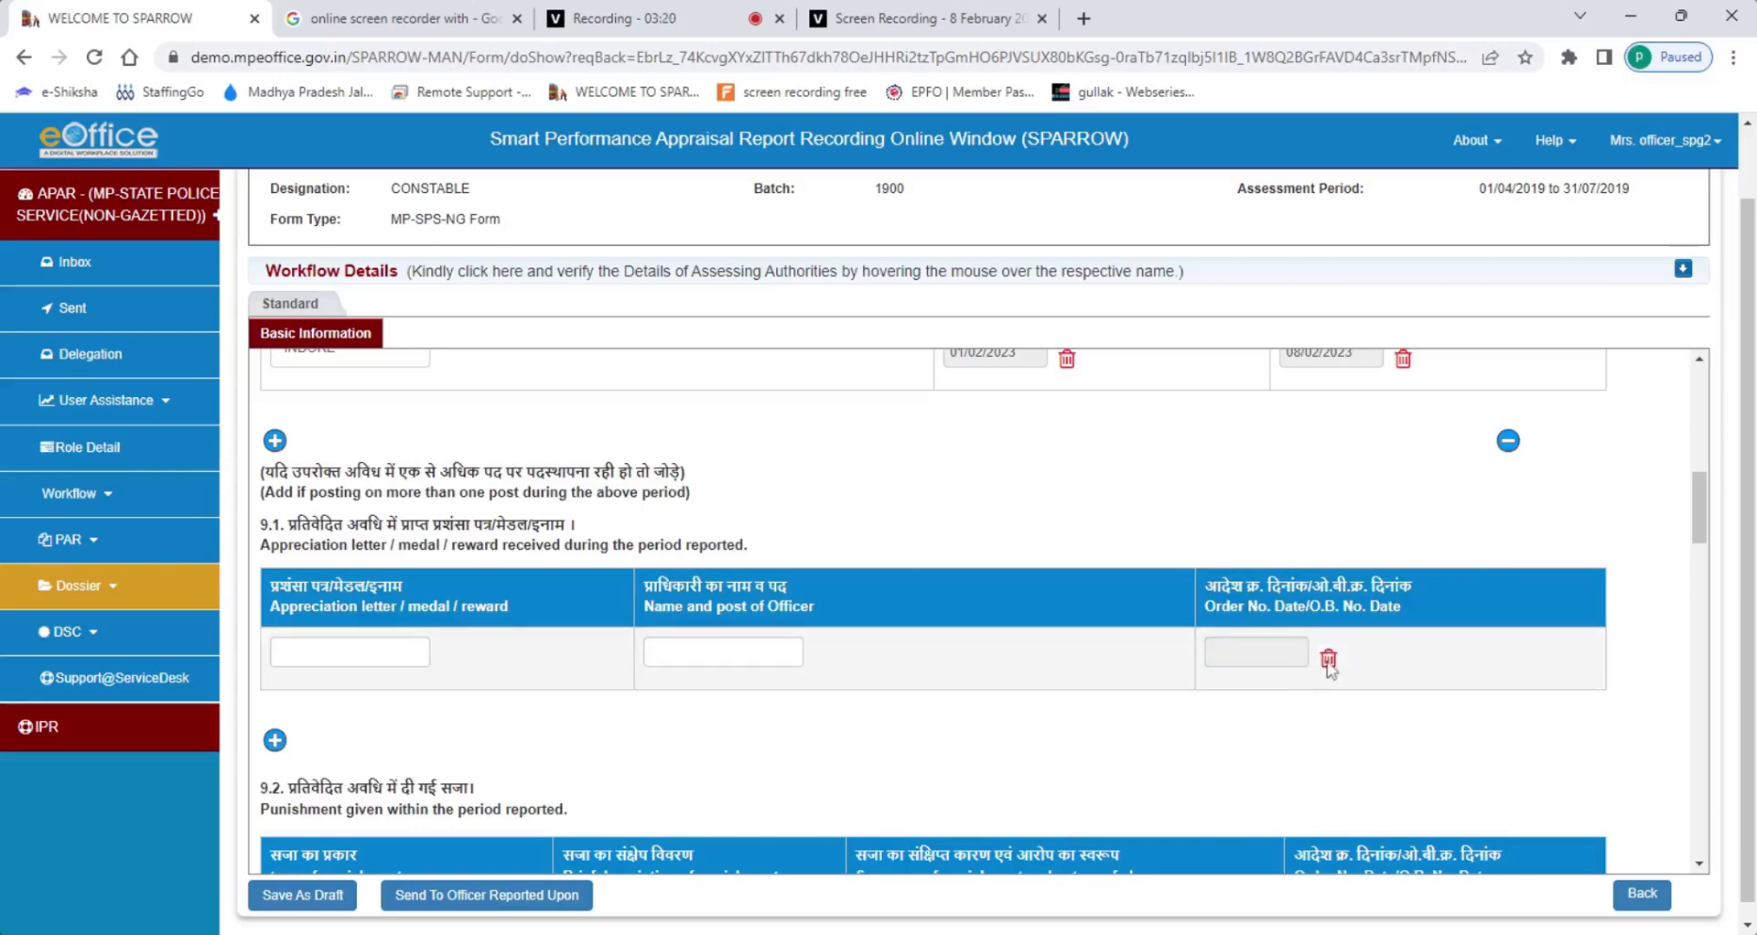
scroll(549, 686, "down", 1)
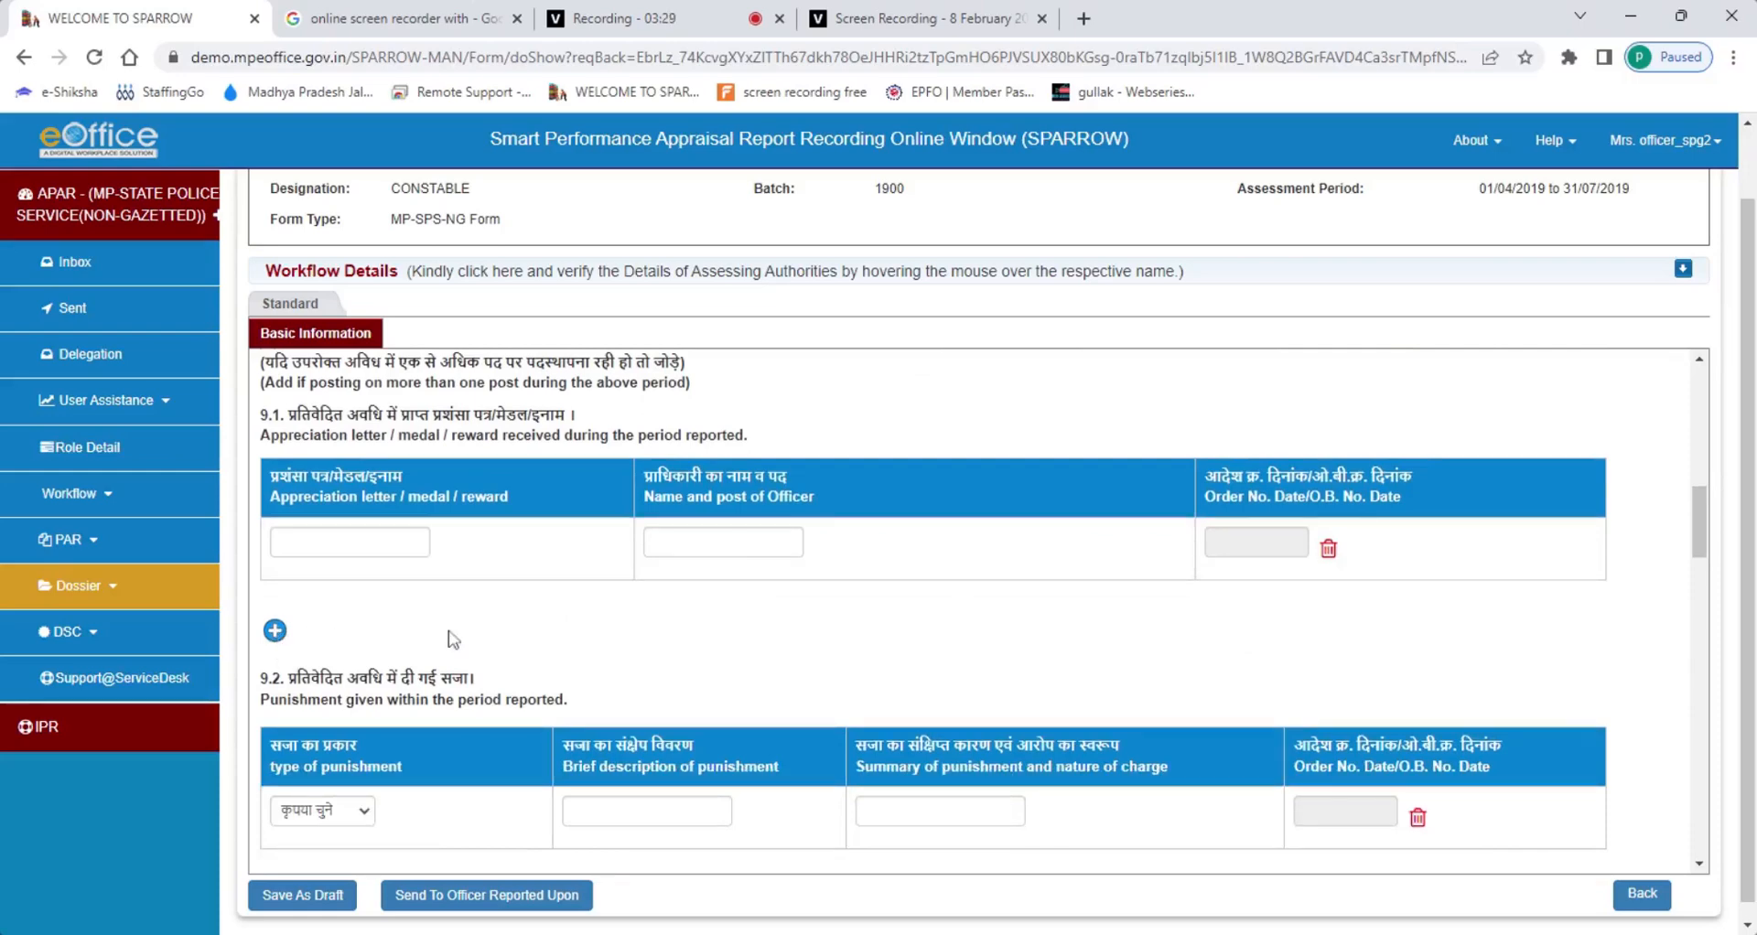
scroll(454, 640, "down", 1)
scroll(451, 639, "down", 1)
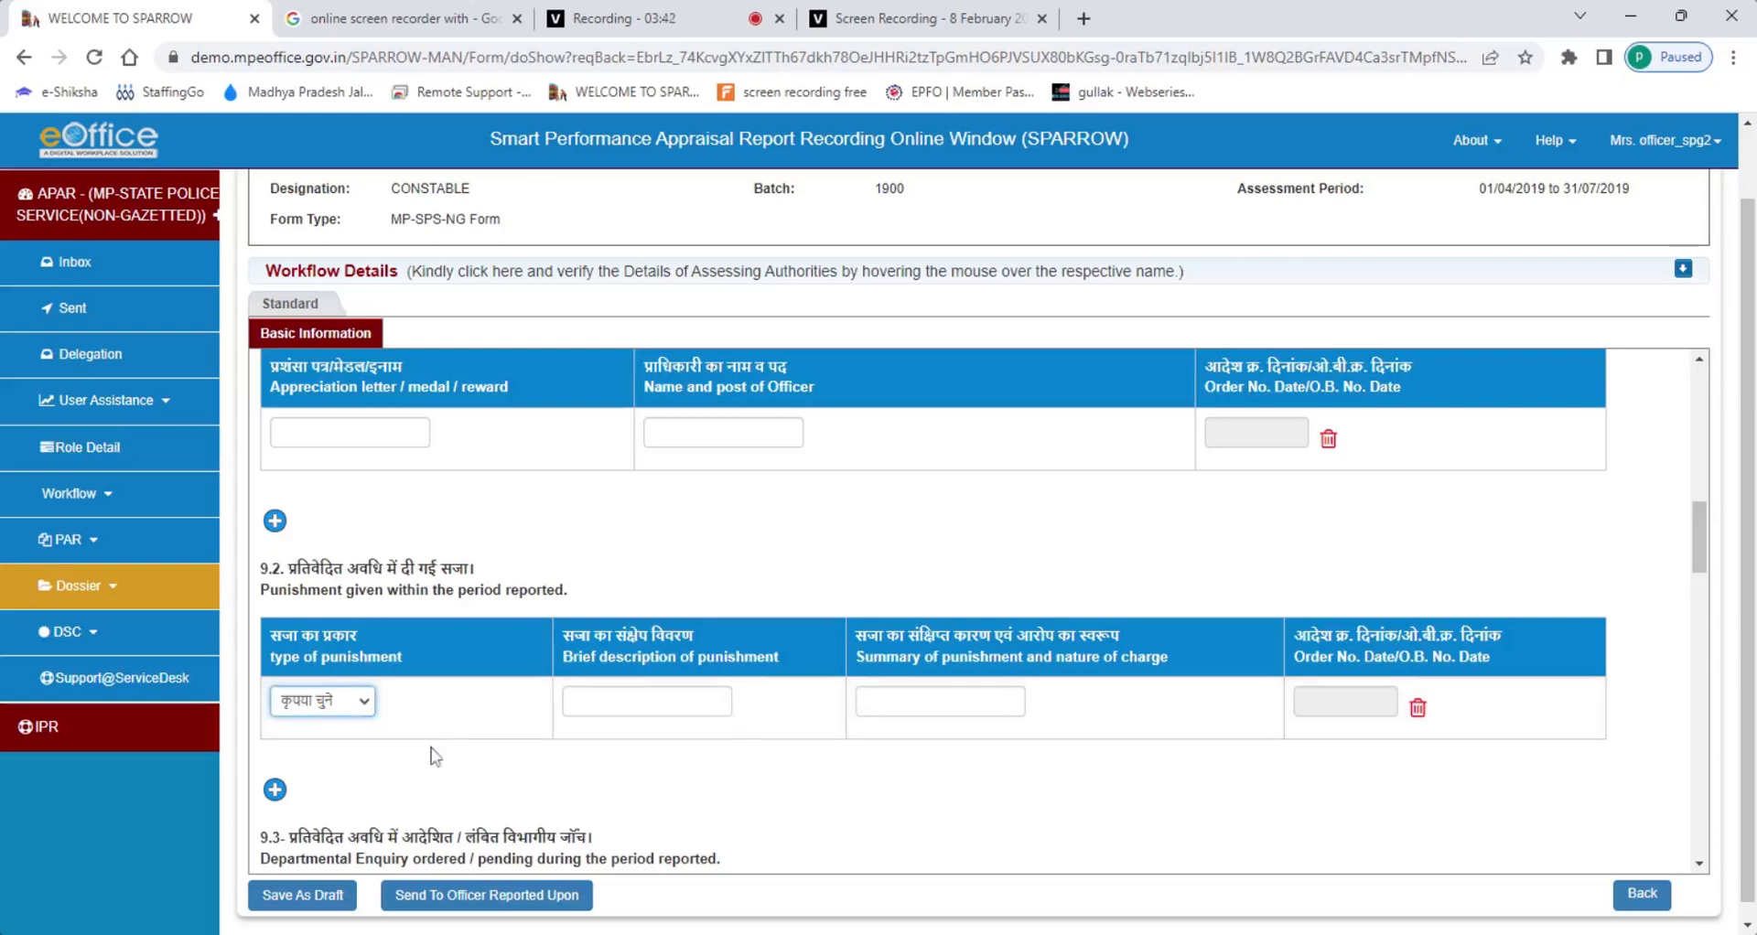
key("Tab")
key("Tab")
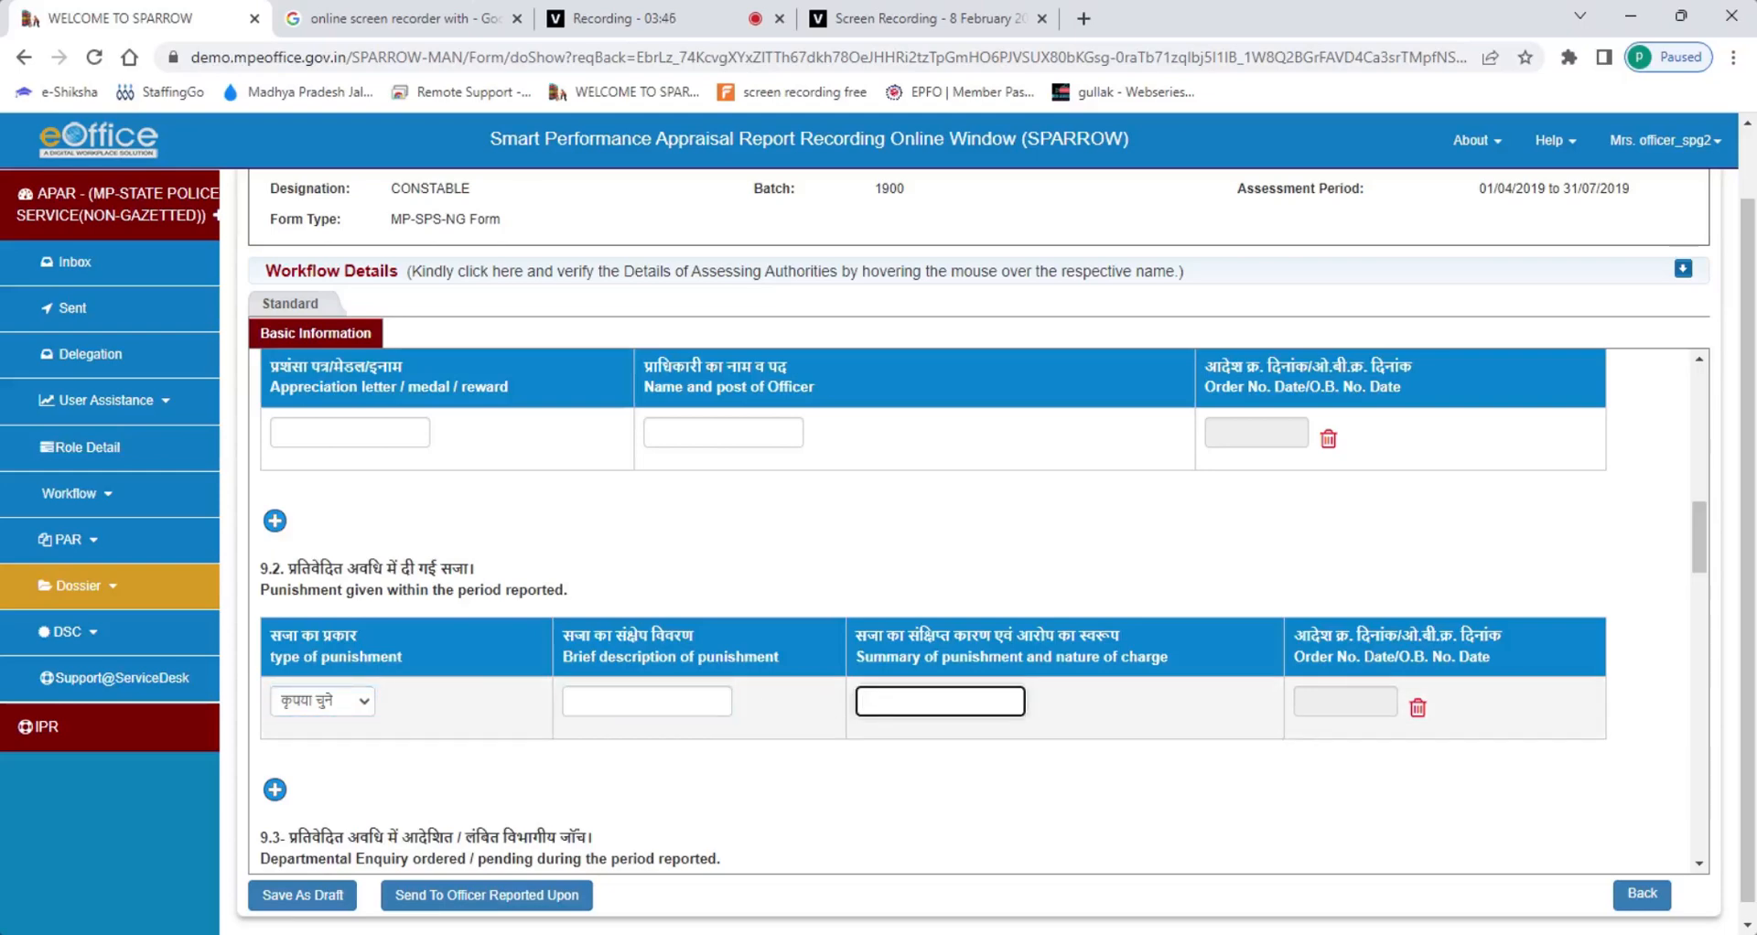
left_click(1266, 782)
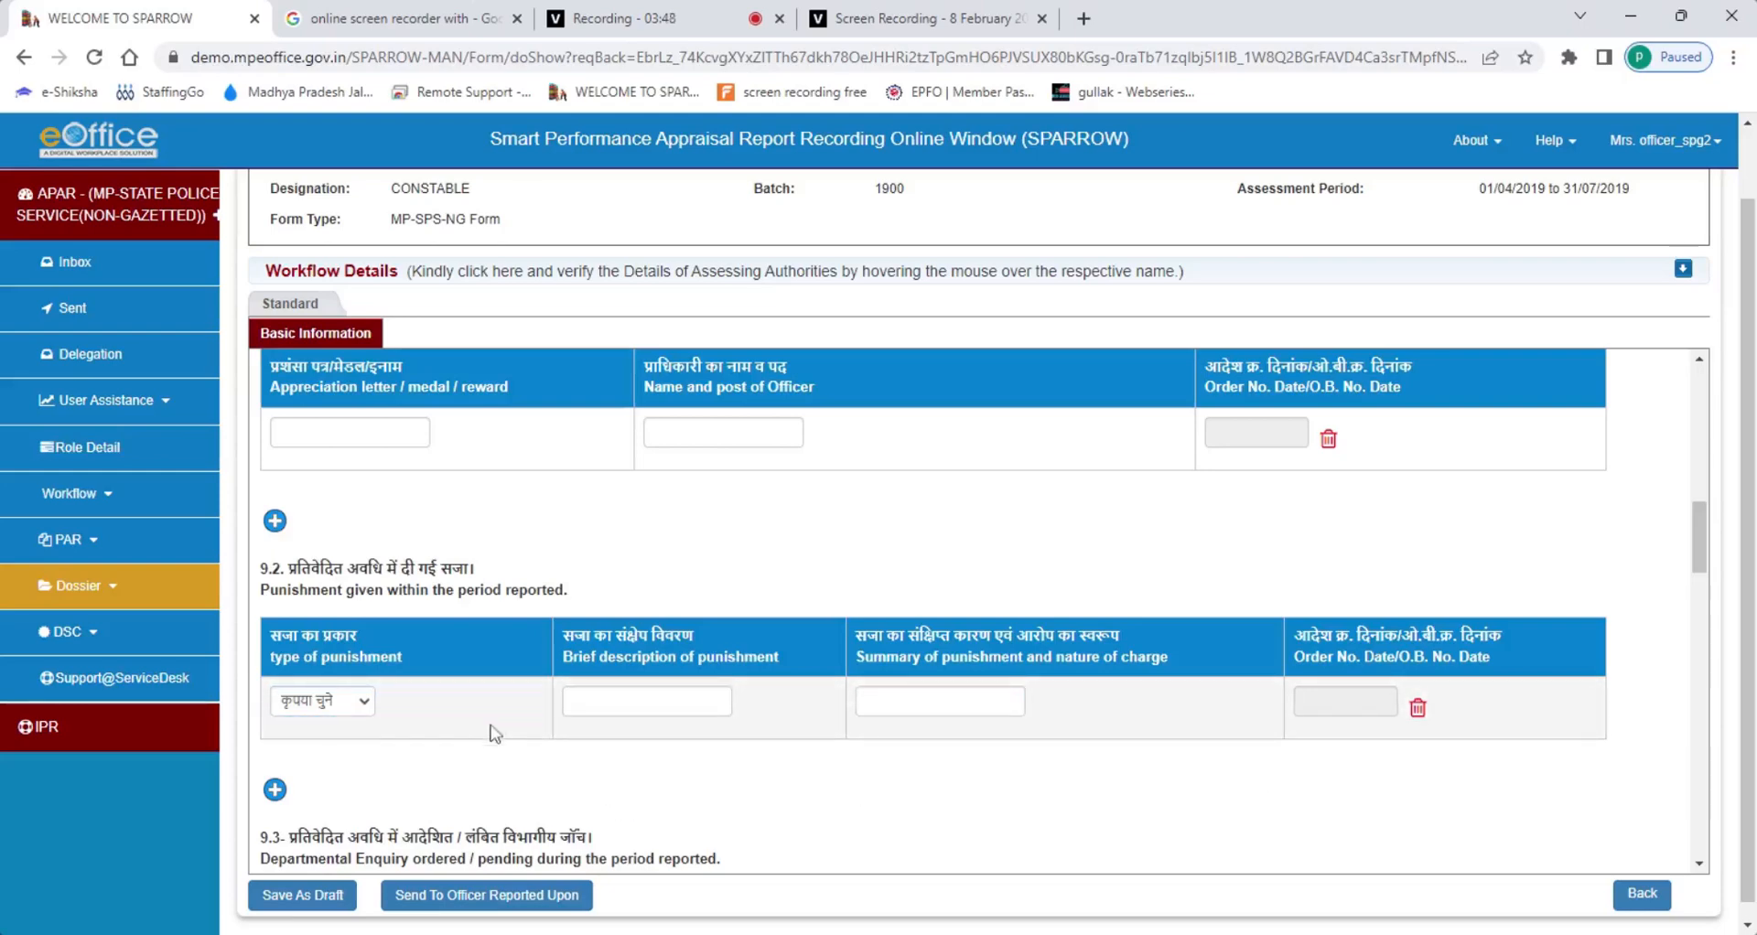
Look through sections 9.3 to 9.5 on departmental enquiry, suspension and other absences.
scroll(557, 780, "down", 1)
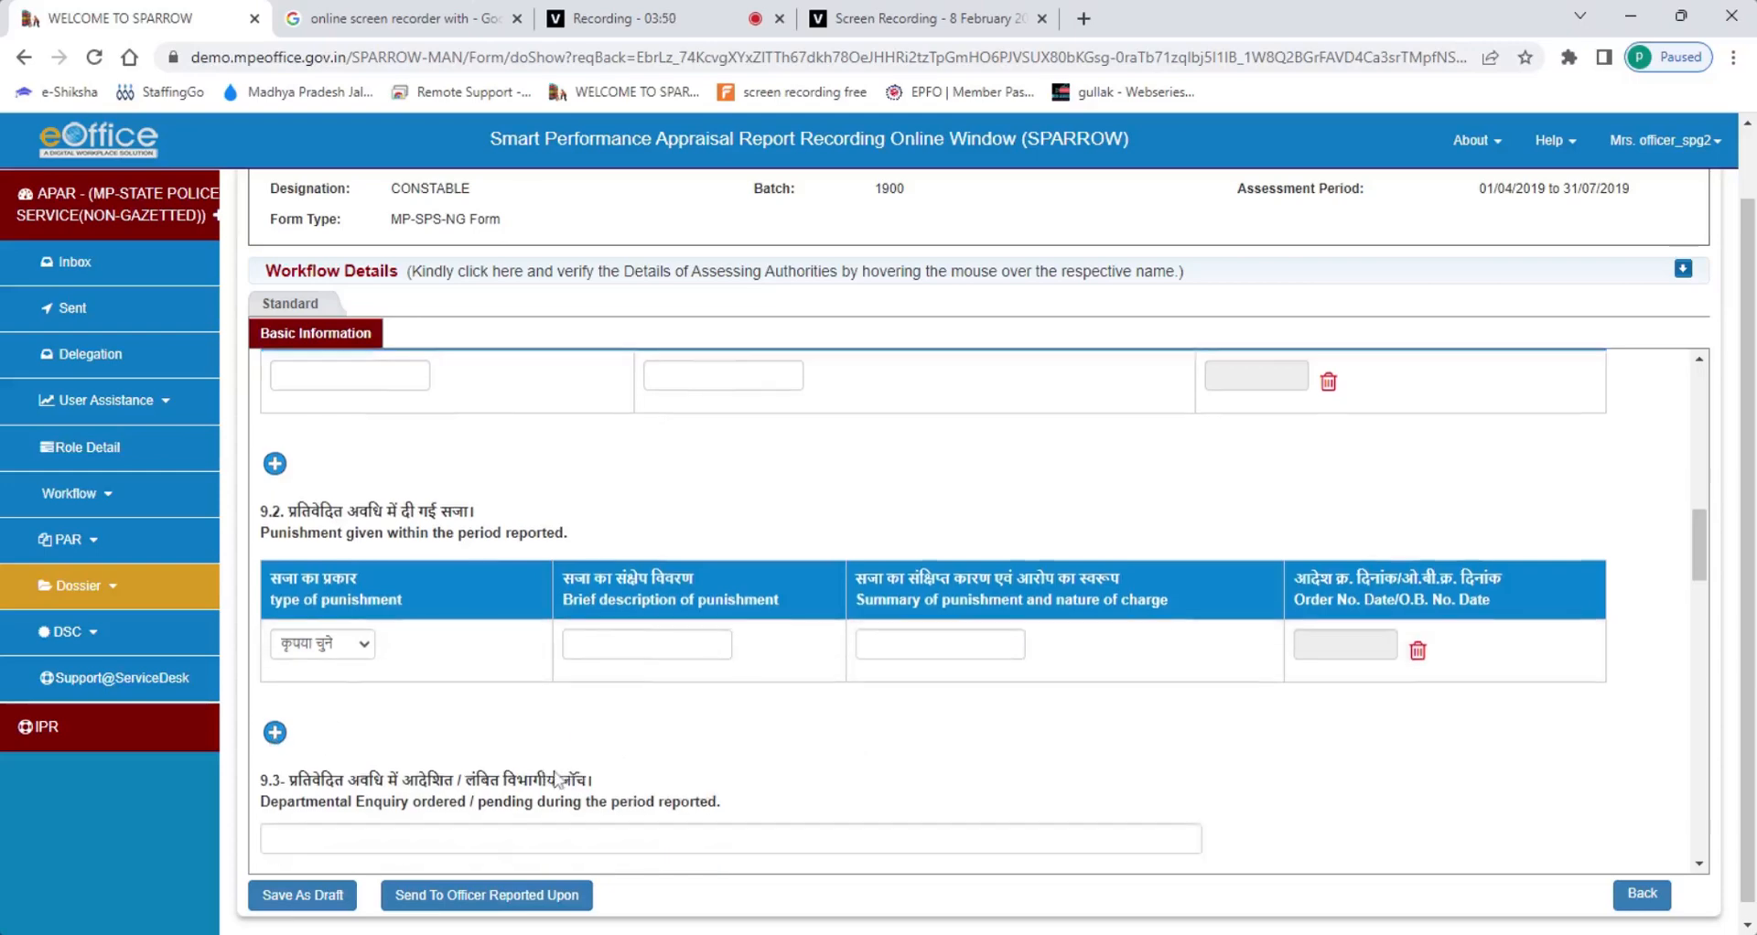
scroll(557, 779, "down", 1)
scroll(465, 710, "down", 4)
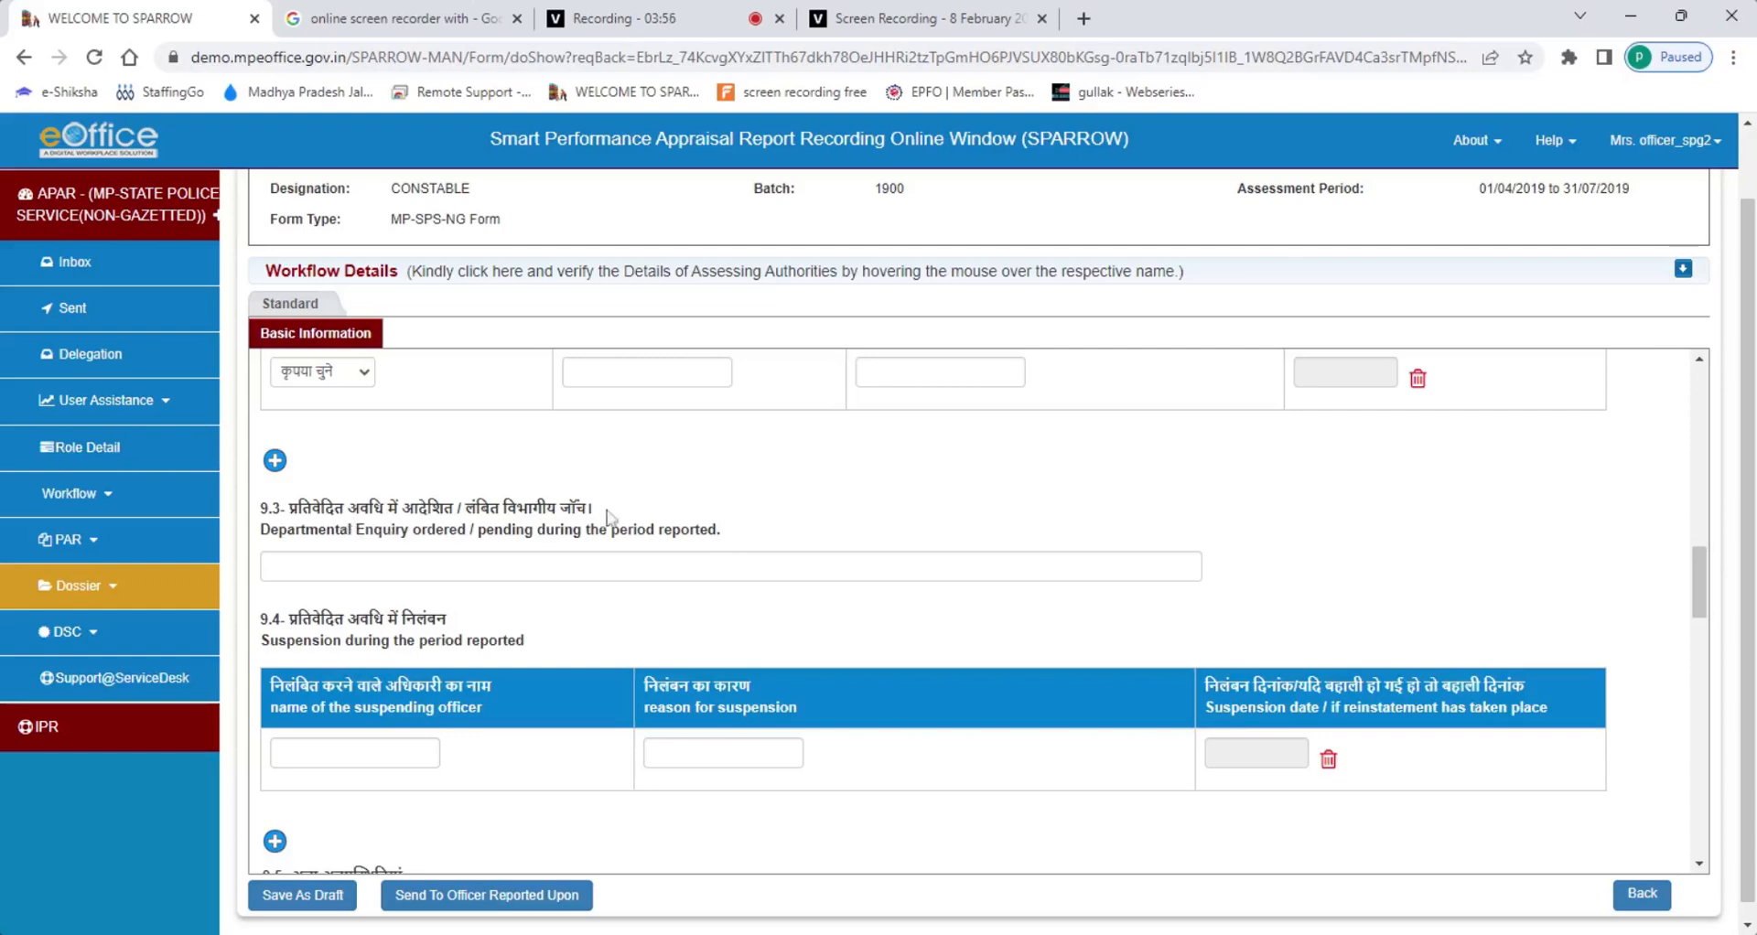
left_click(646, 566)
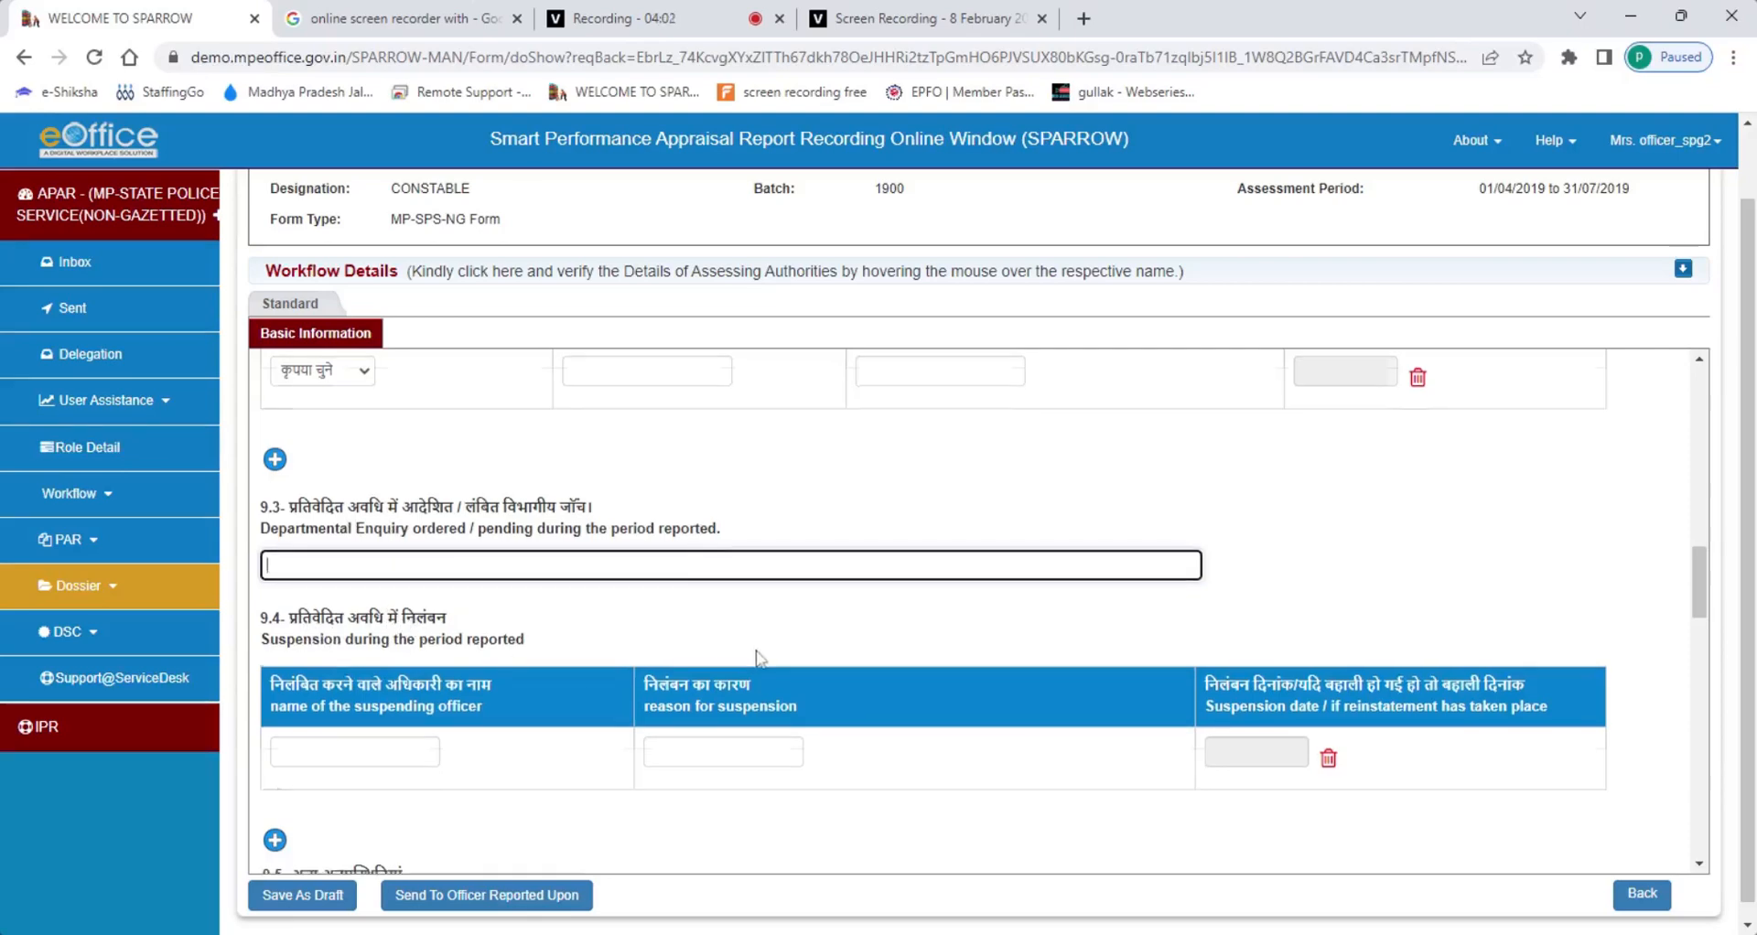
scroll(746, 654, "down", 1)
scroll(700, 677, "down", 2)
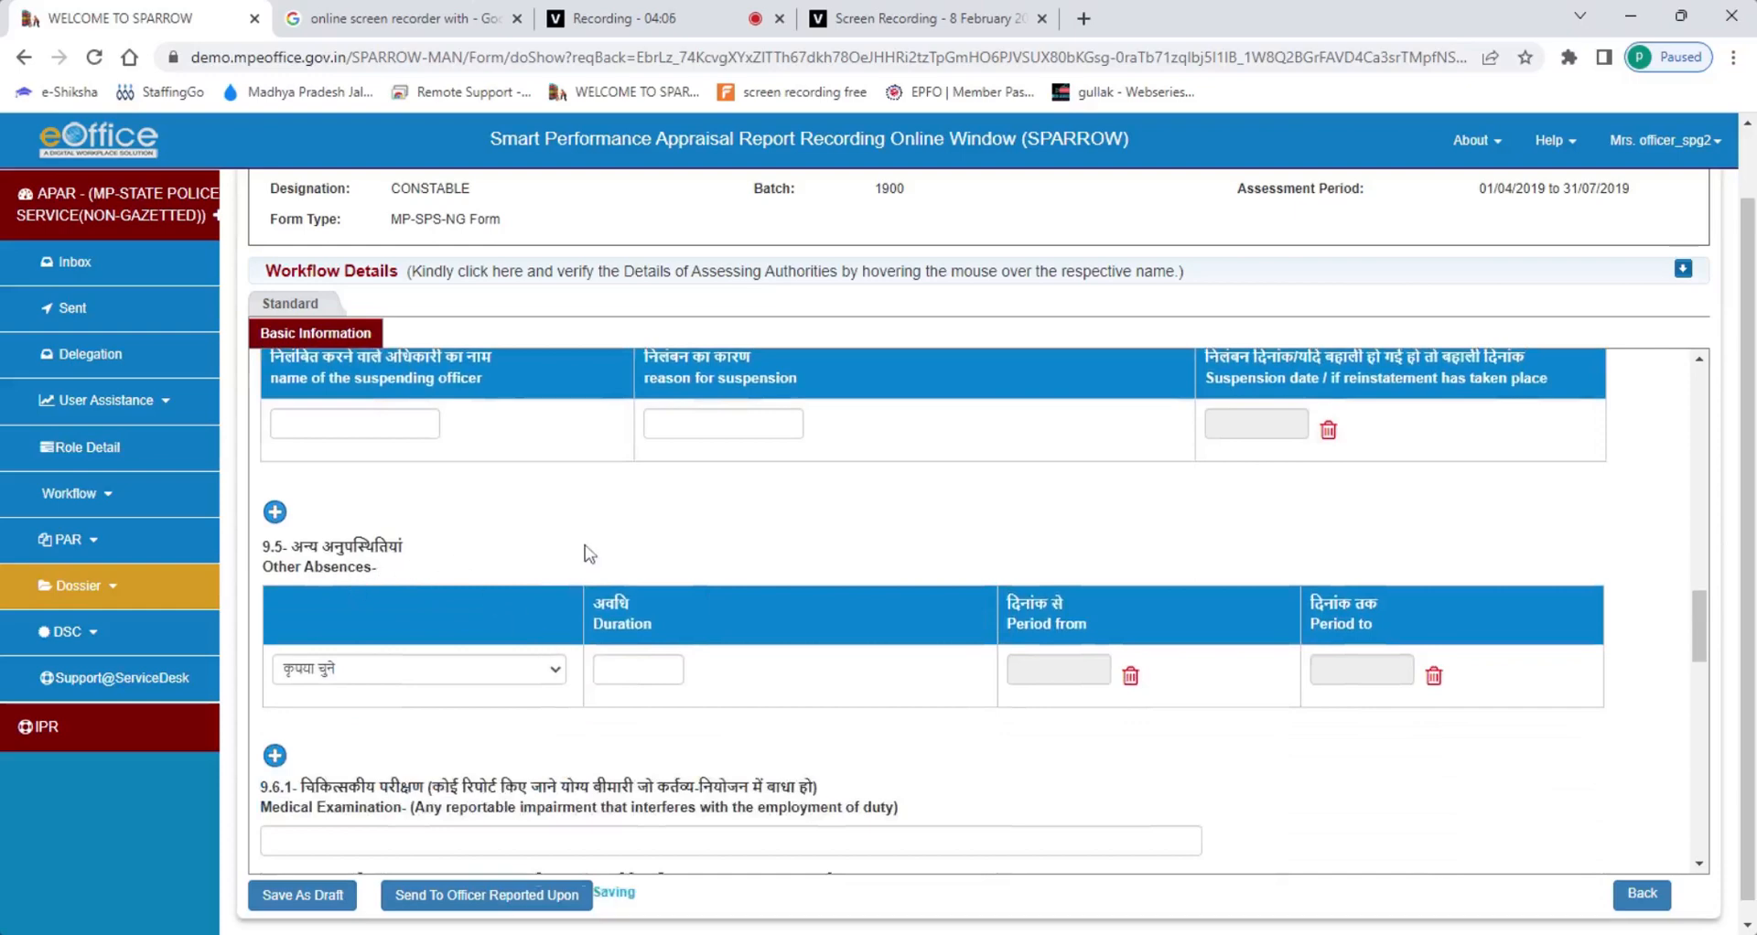
scroll(589, 553, "down", 1)
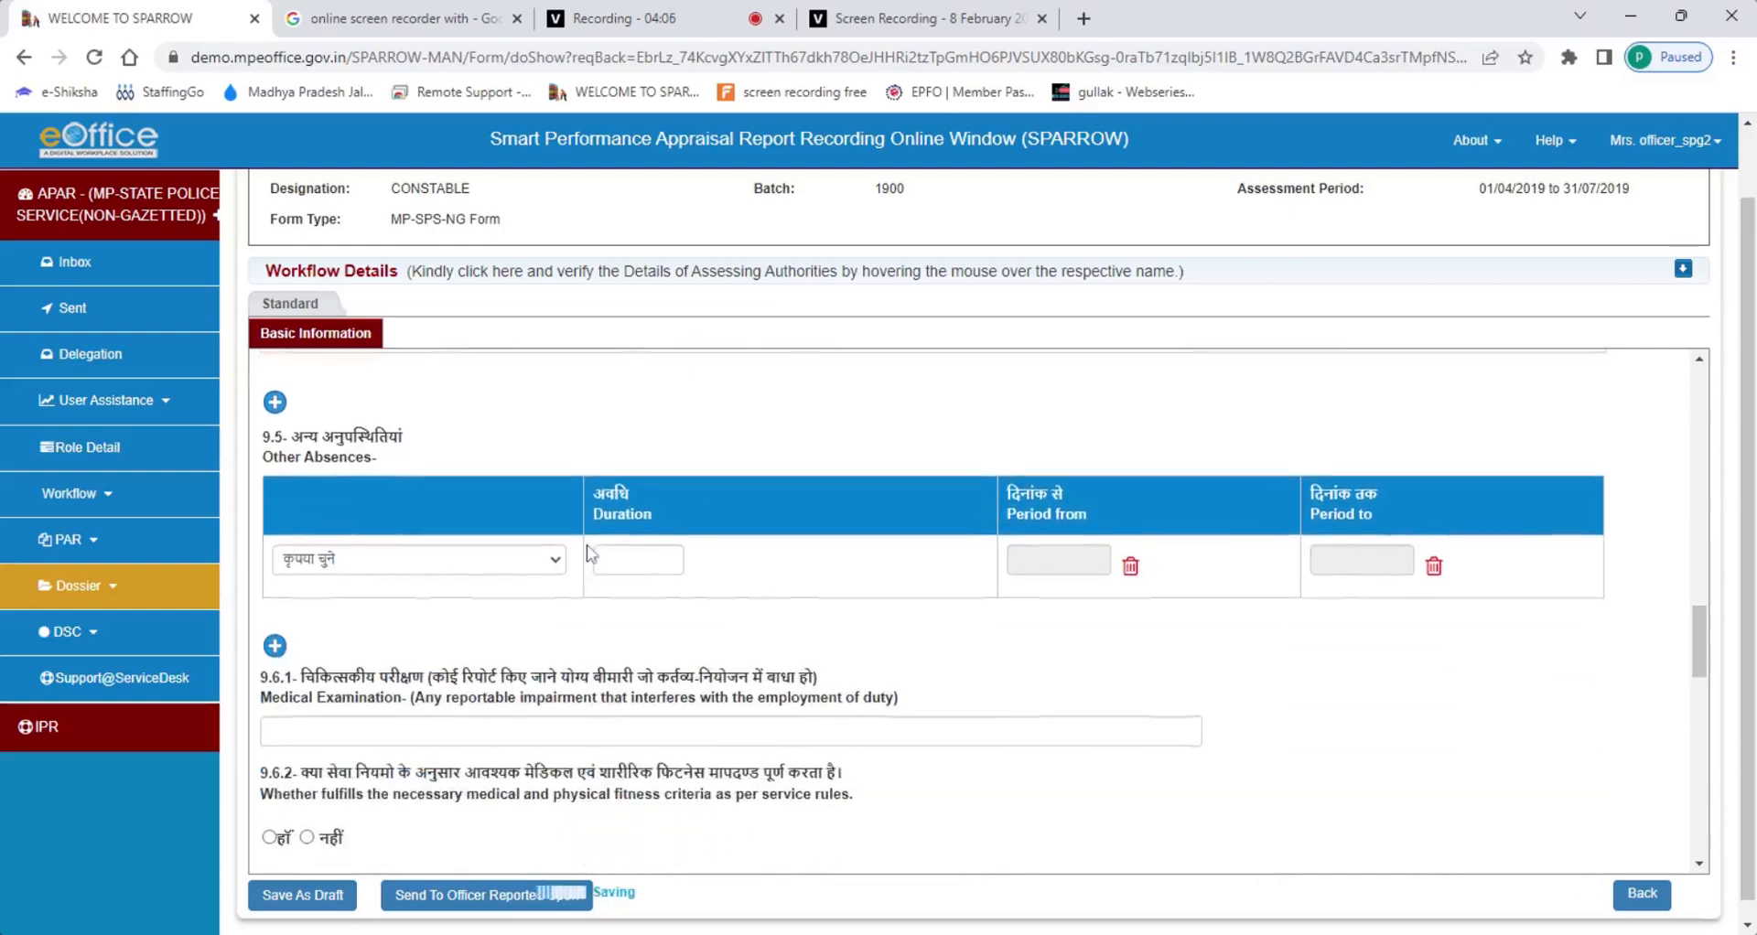
left_click(540, 573)
scroll(1007, 668, "down", 1)
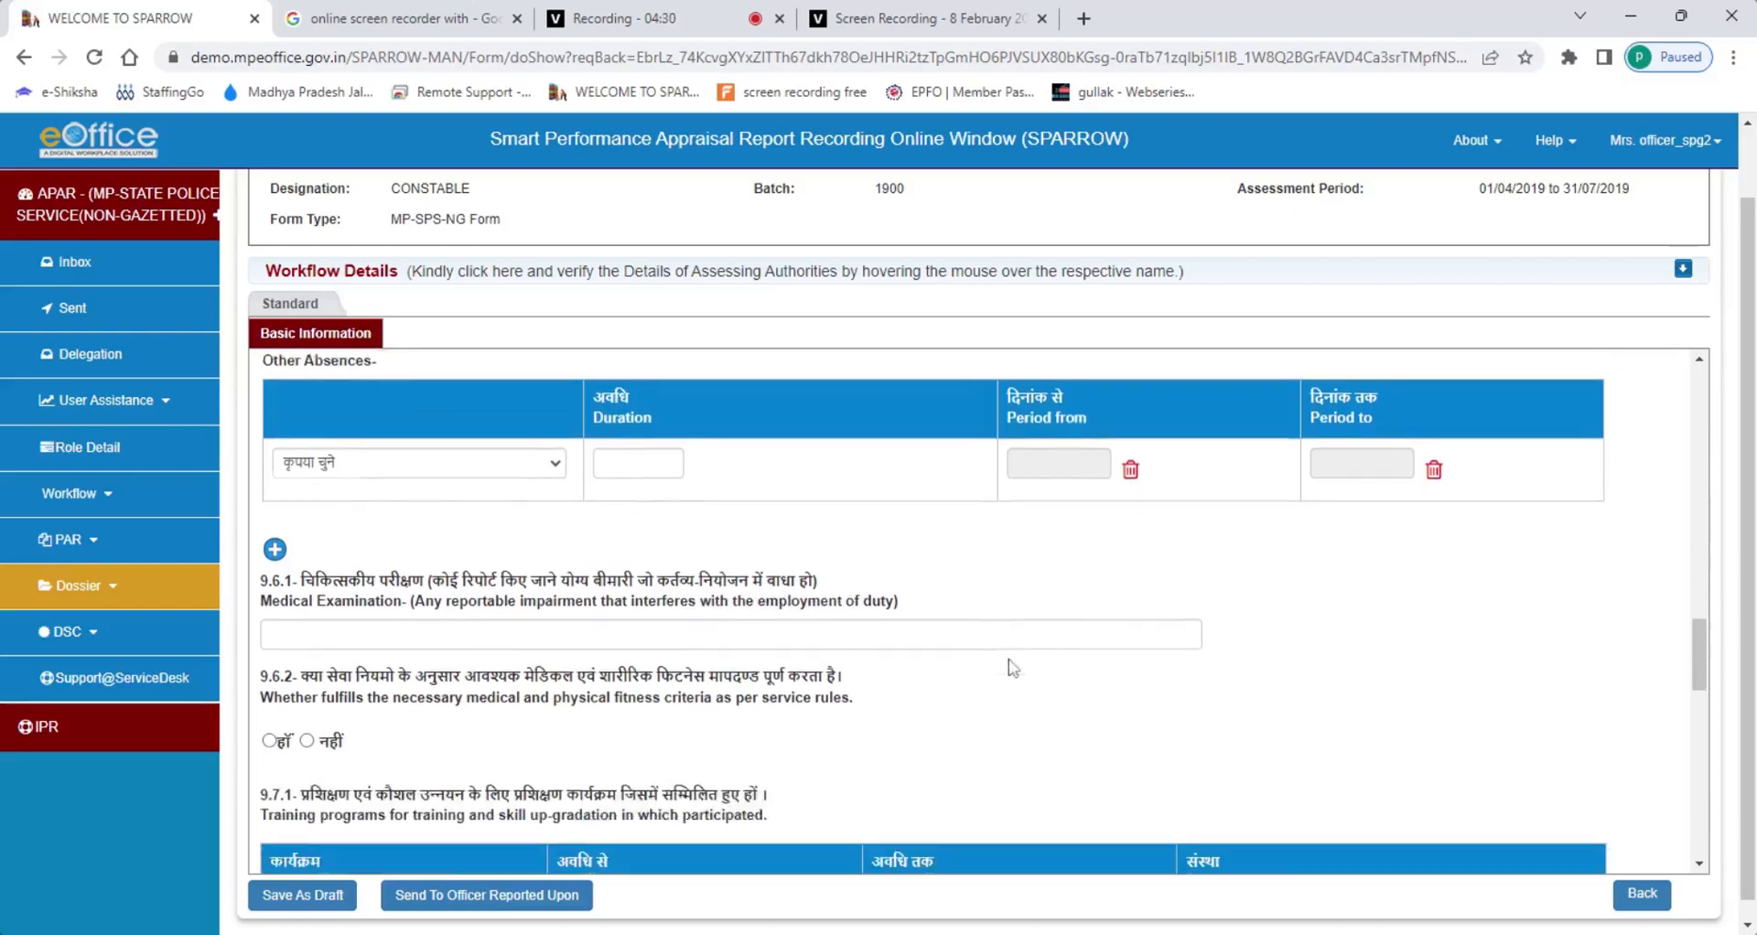
Answer हाँ (Yes) in section 9.6.2 on meeting the medical and physical fitness criteria, leaving the 9.6.1 medical examination field blank.
left_click(730, 621)
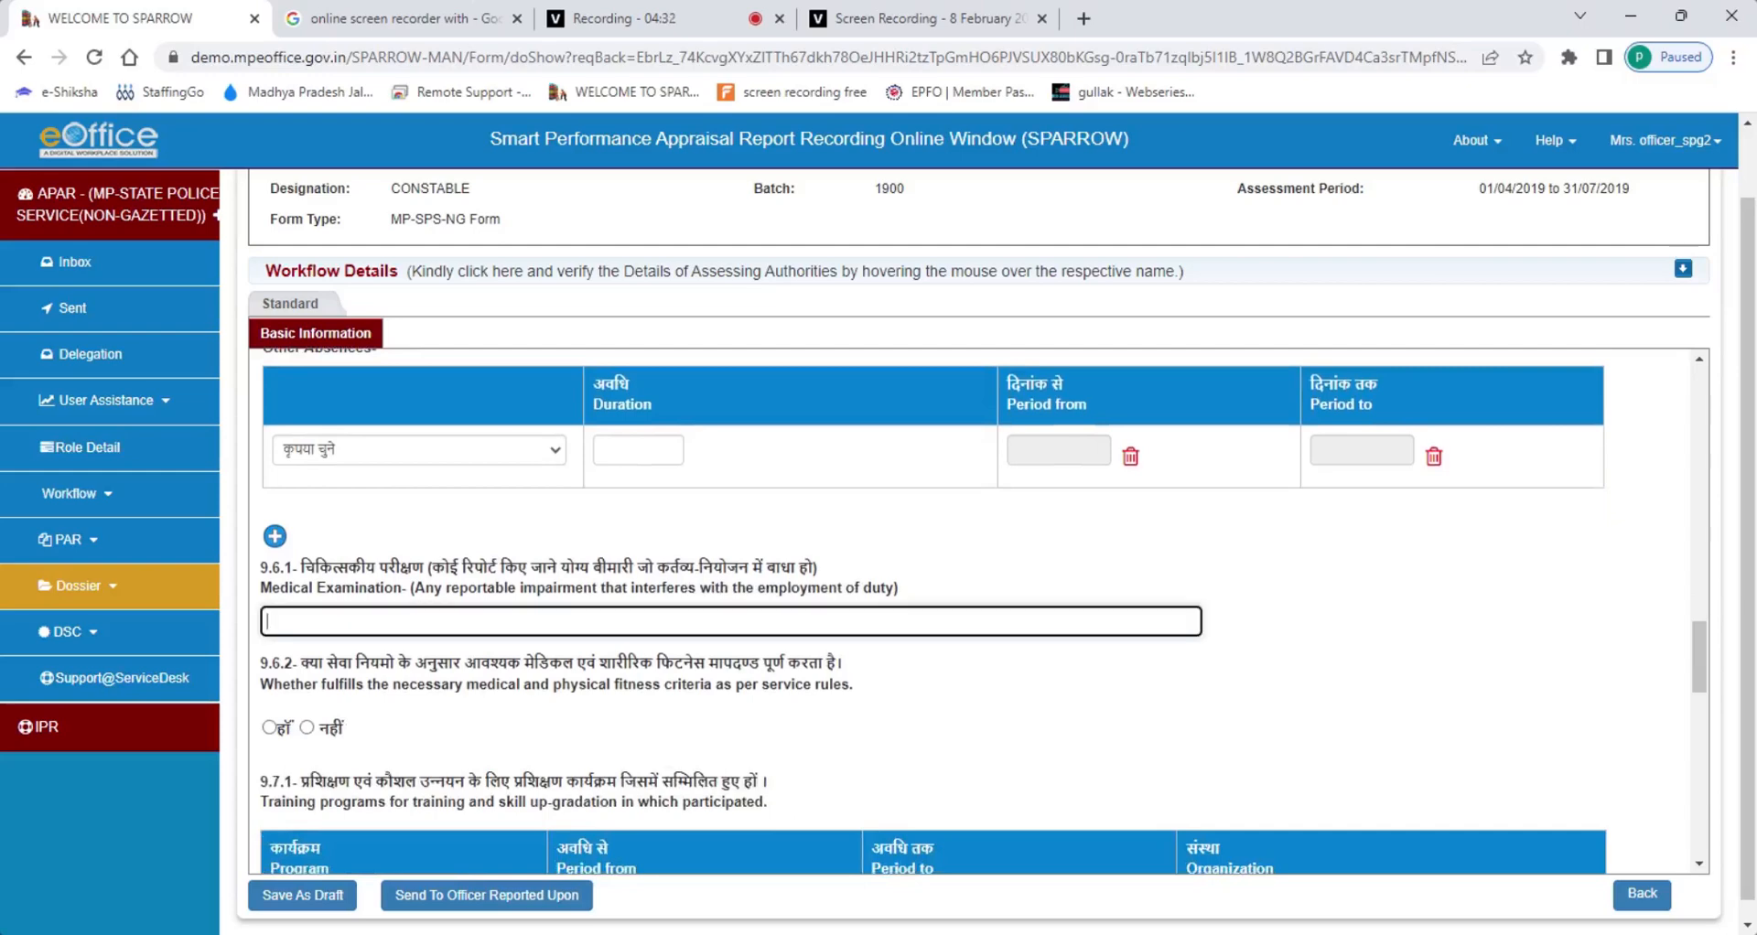
scroll(384, 604, "down", 1)
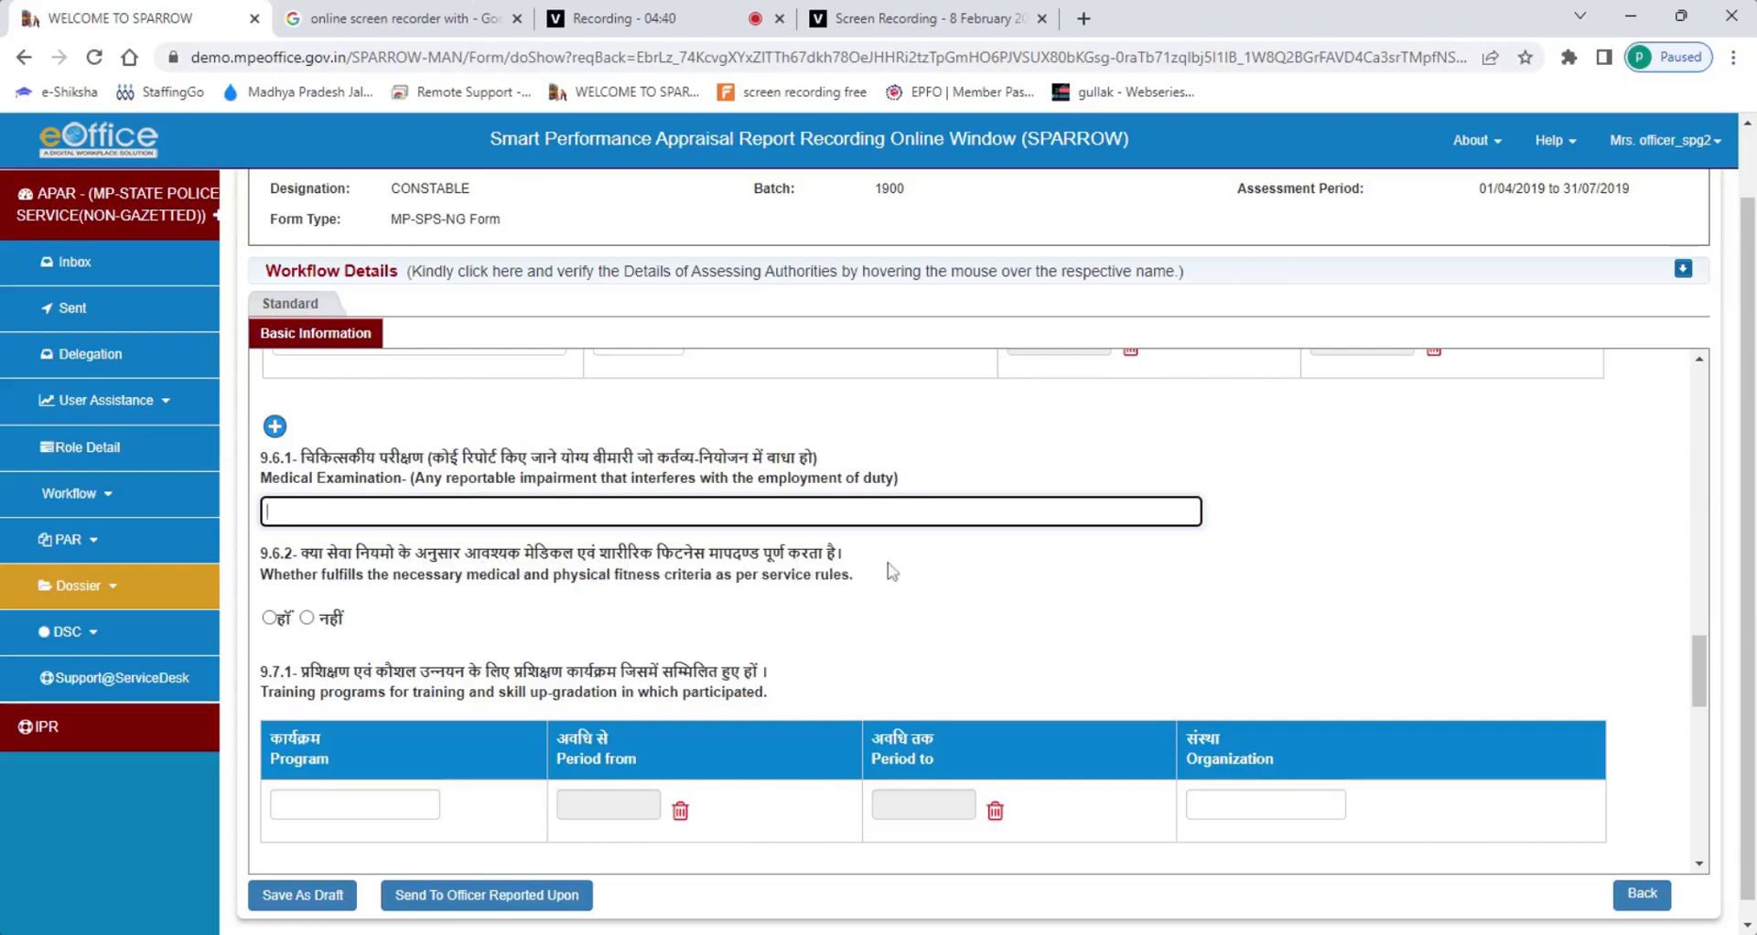
left_click(269, 618)
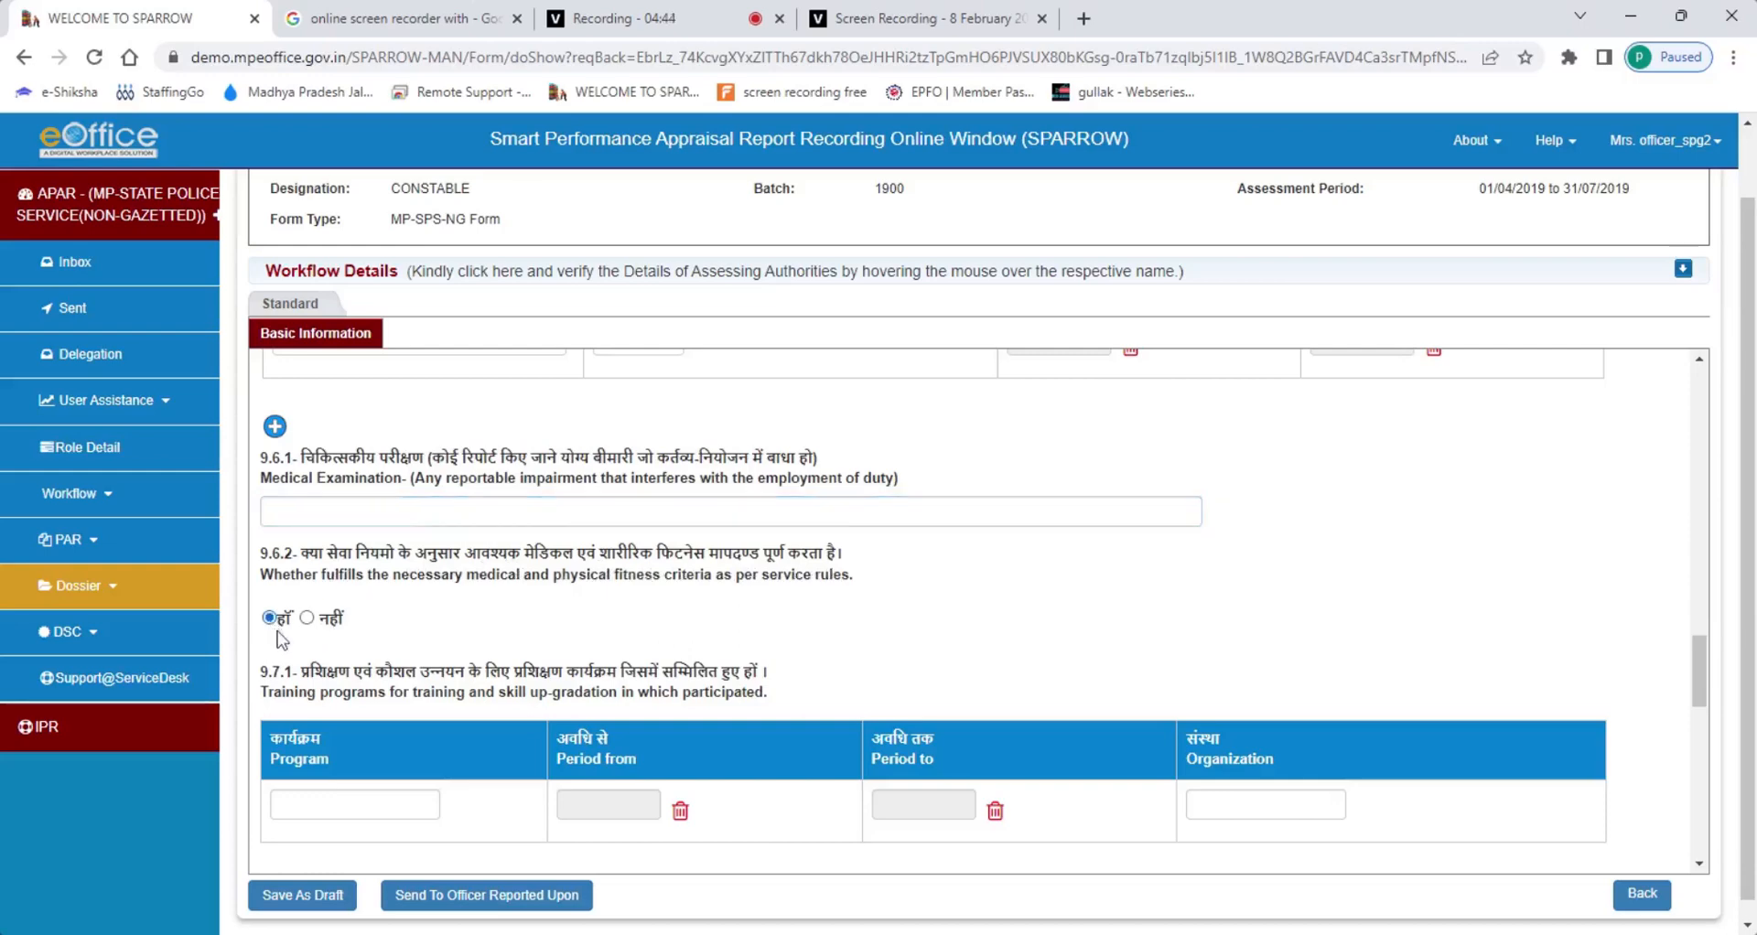
left_click(307, 618)
left_click(269, 617)
Check the assessment period in the form header and examine the training fields in sections 9.7.1 and 9.7.2.
scroll(557, 628, "down", 1)
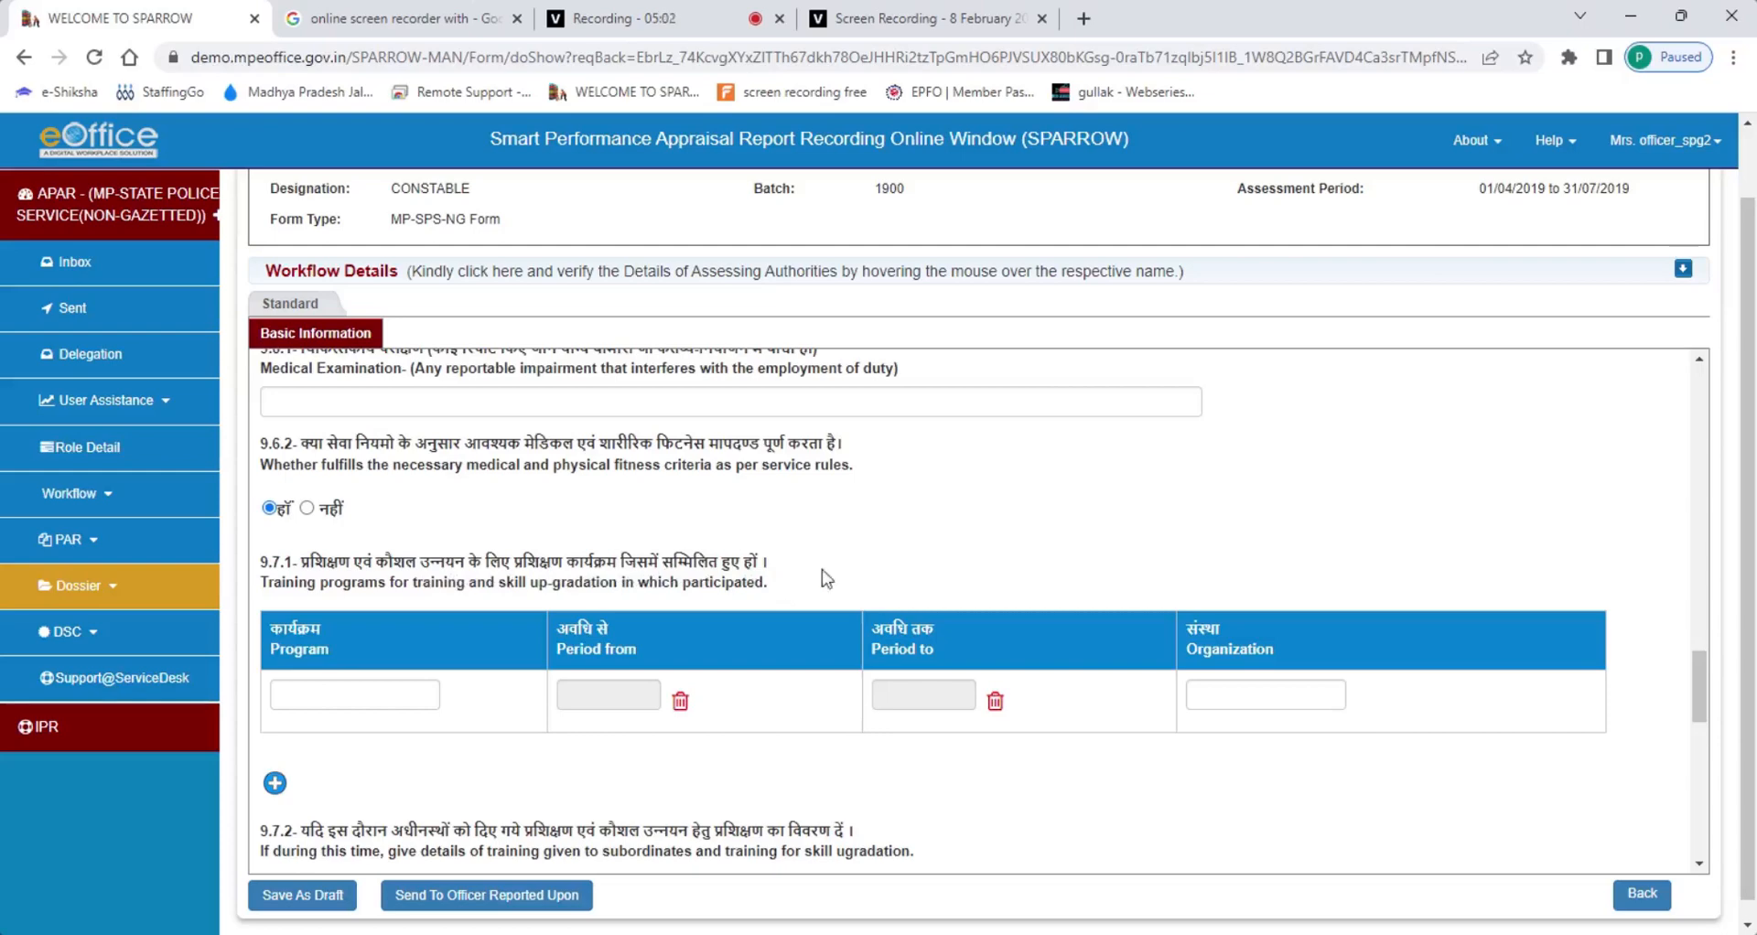
left_click_drag(1479, 189, 1640, 196)
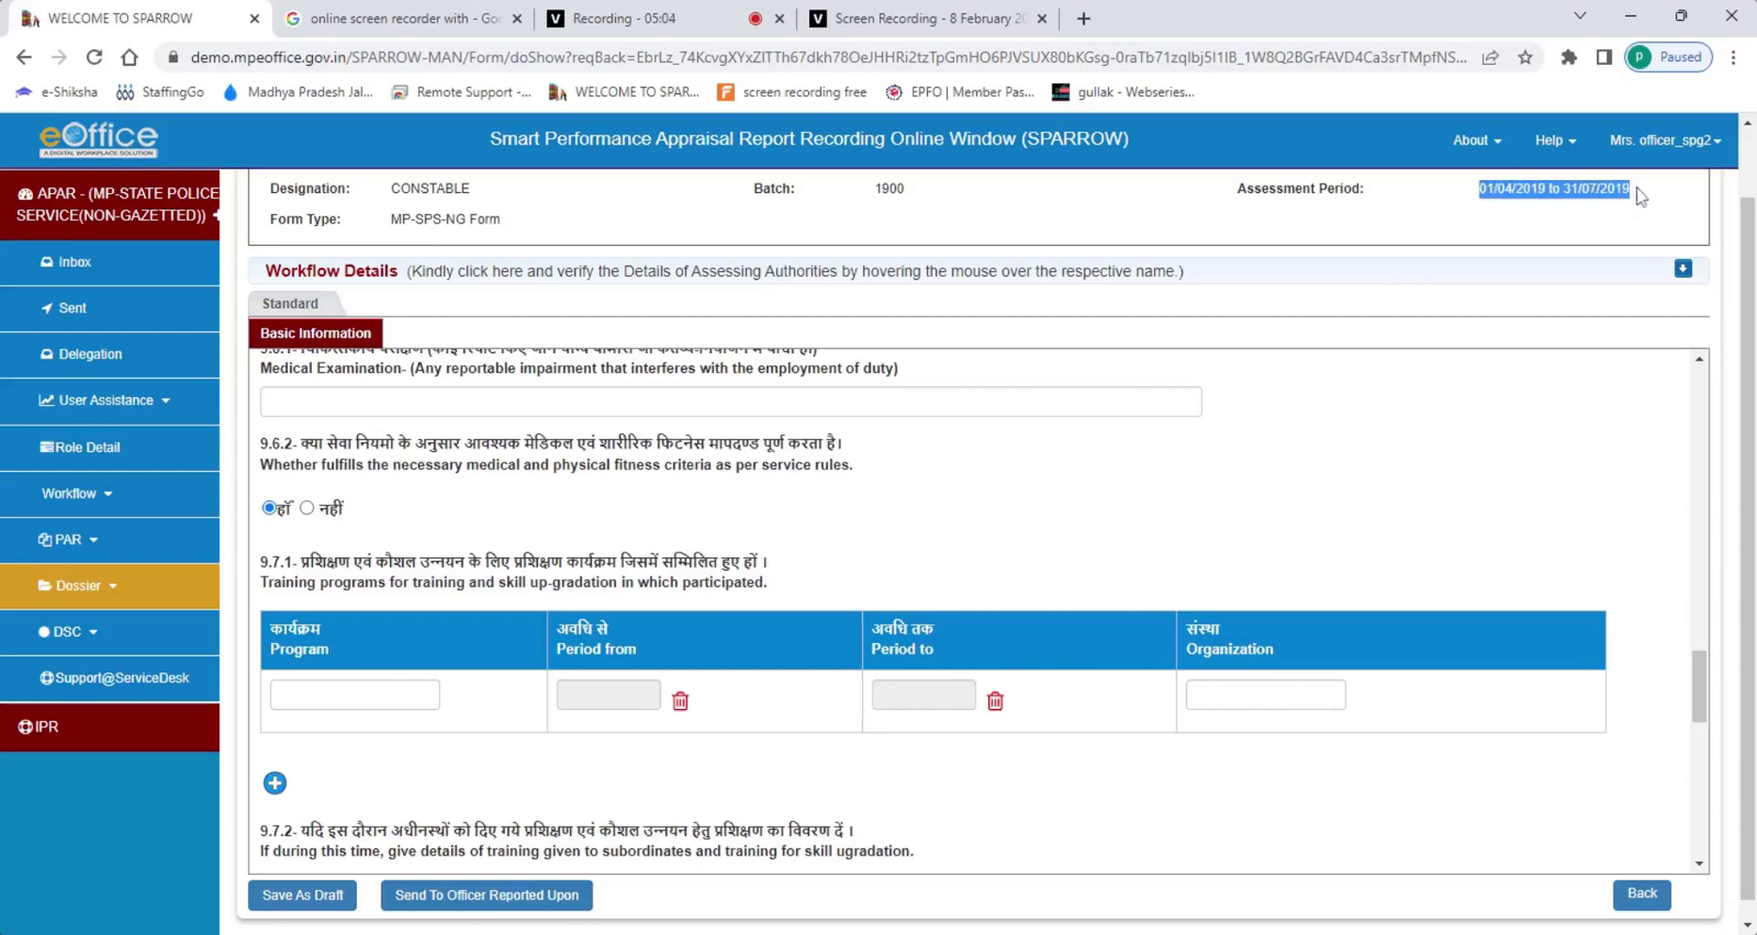
left_click(783, 529)
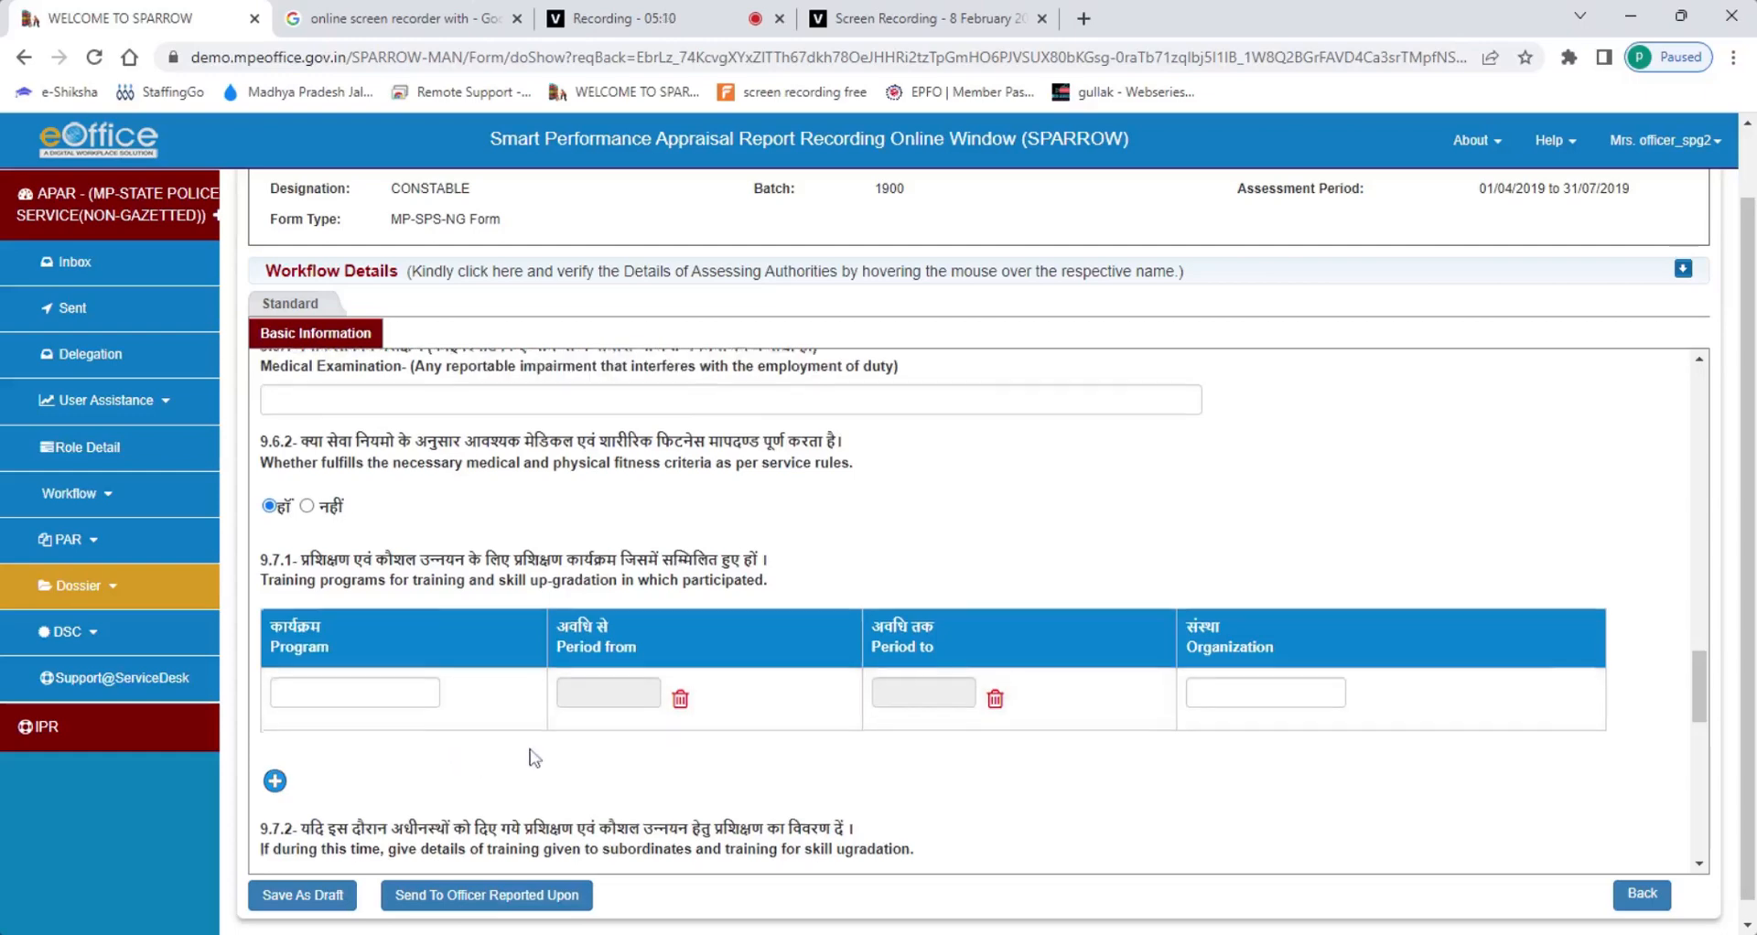
scroll(497, 681, "down", 2)
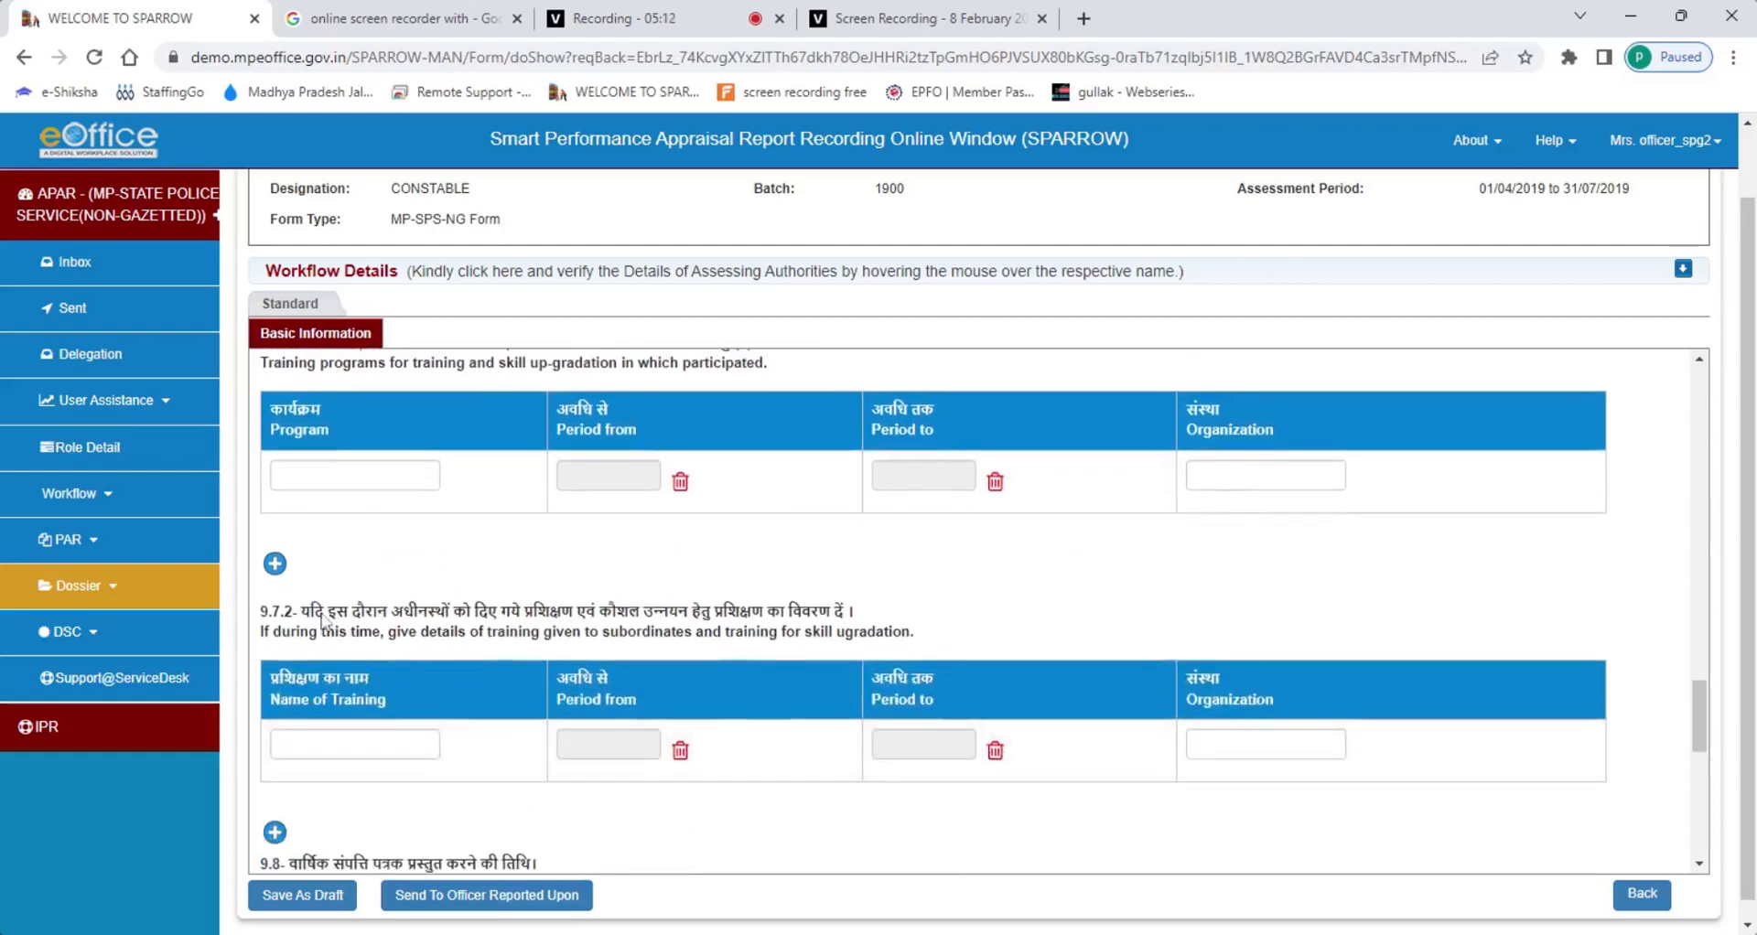
scroll(330, 631, "down", 1)
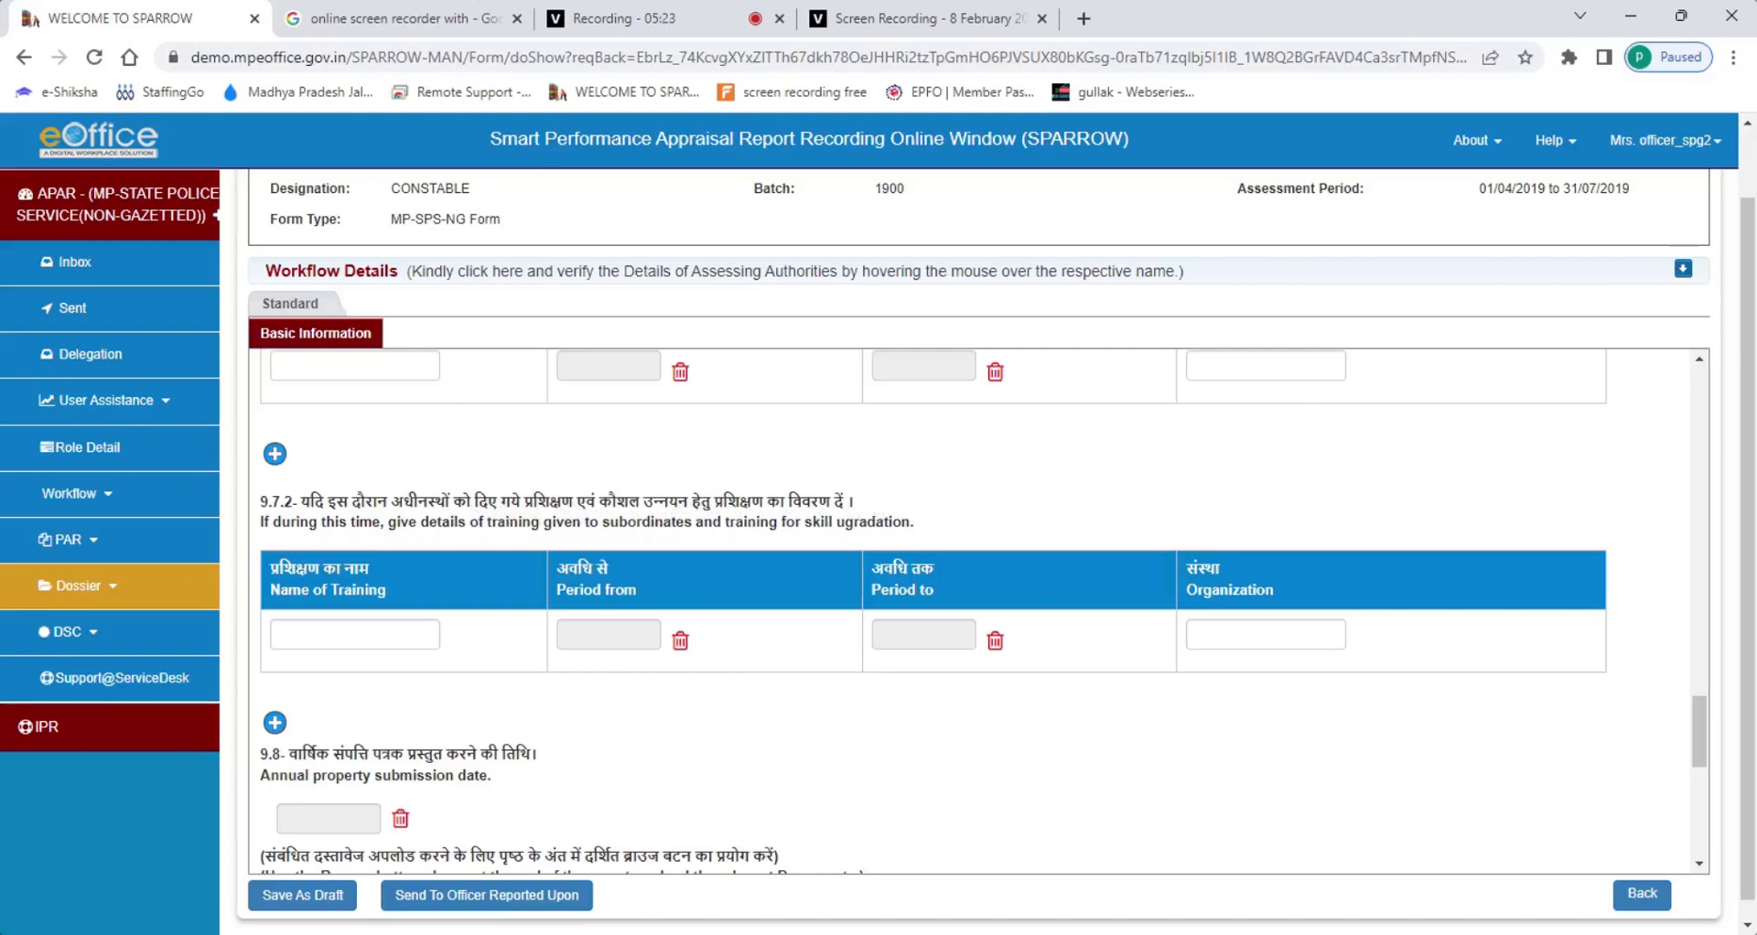
left_click(279, 635)
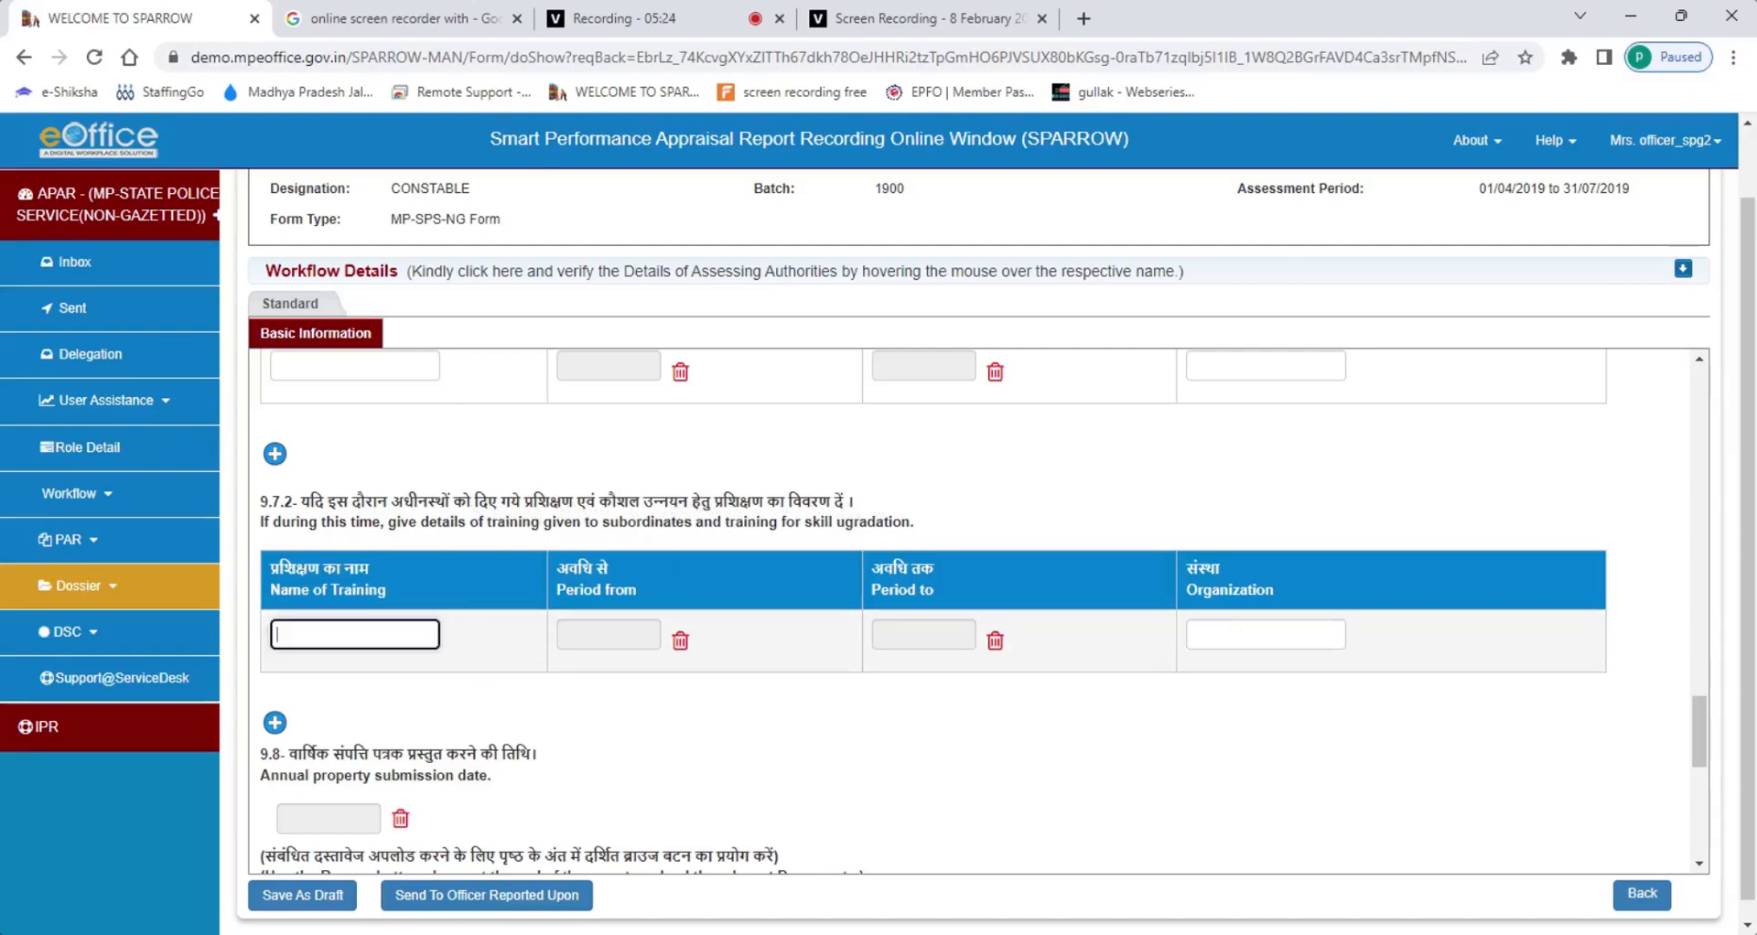
Set the annual property submission date in section 9.8 to 20/01/2023.
scroll(619, 745, "down", 3)
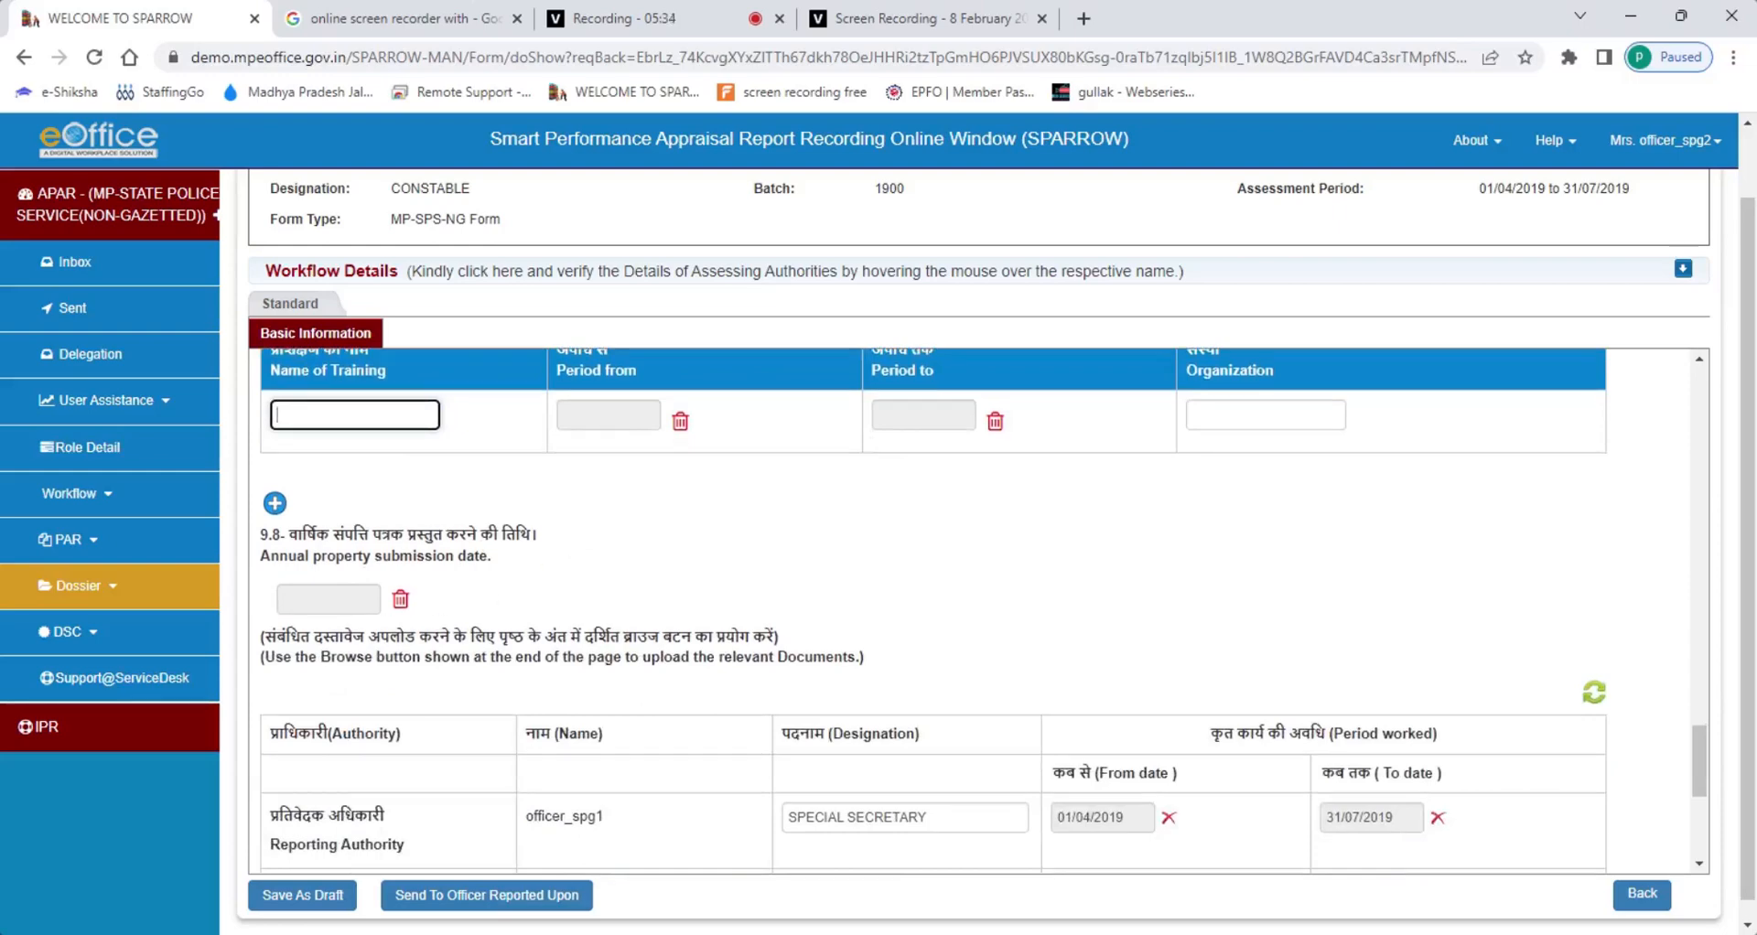
left_click(328, 598)
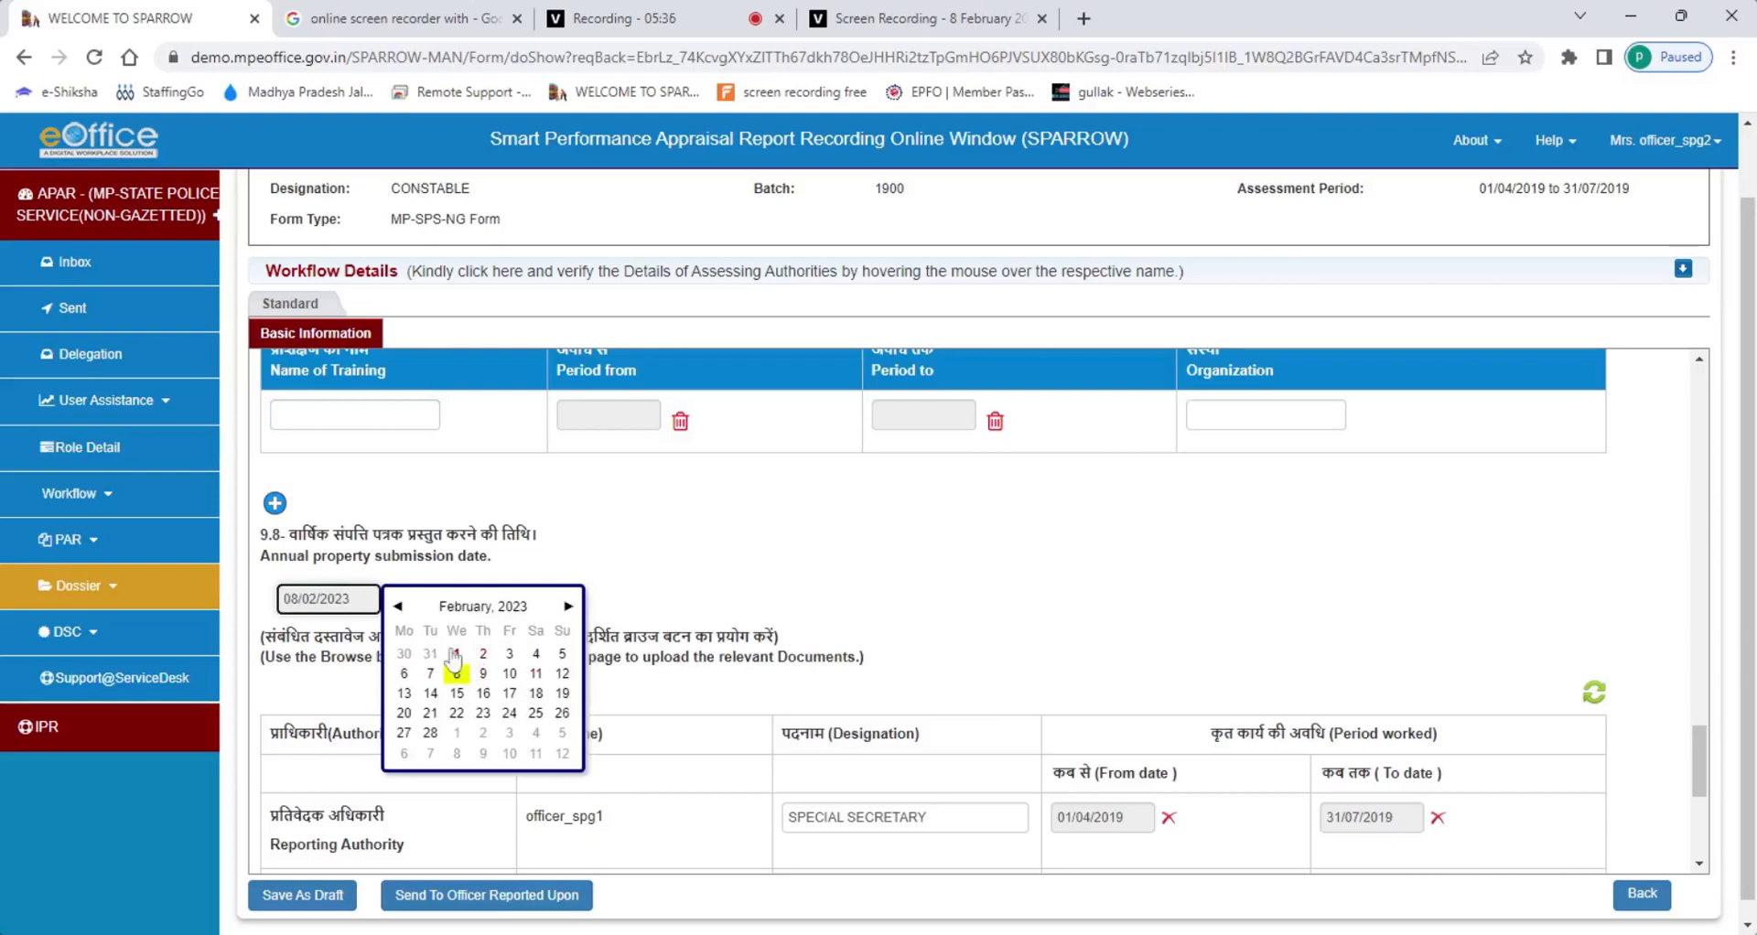
left_click(397, 605)
left_click(509, 713)
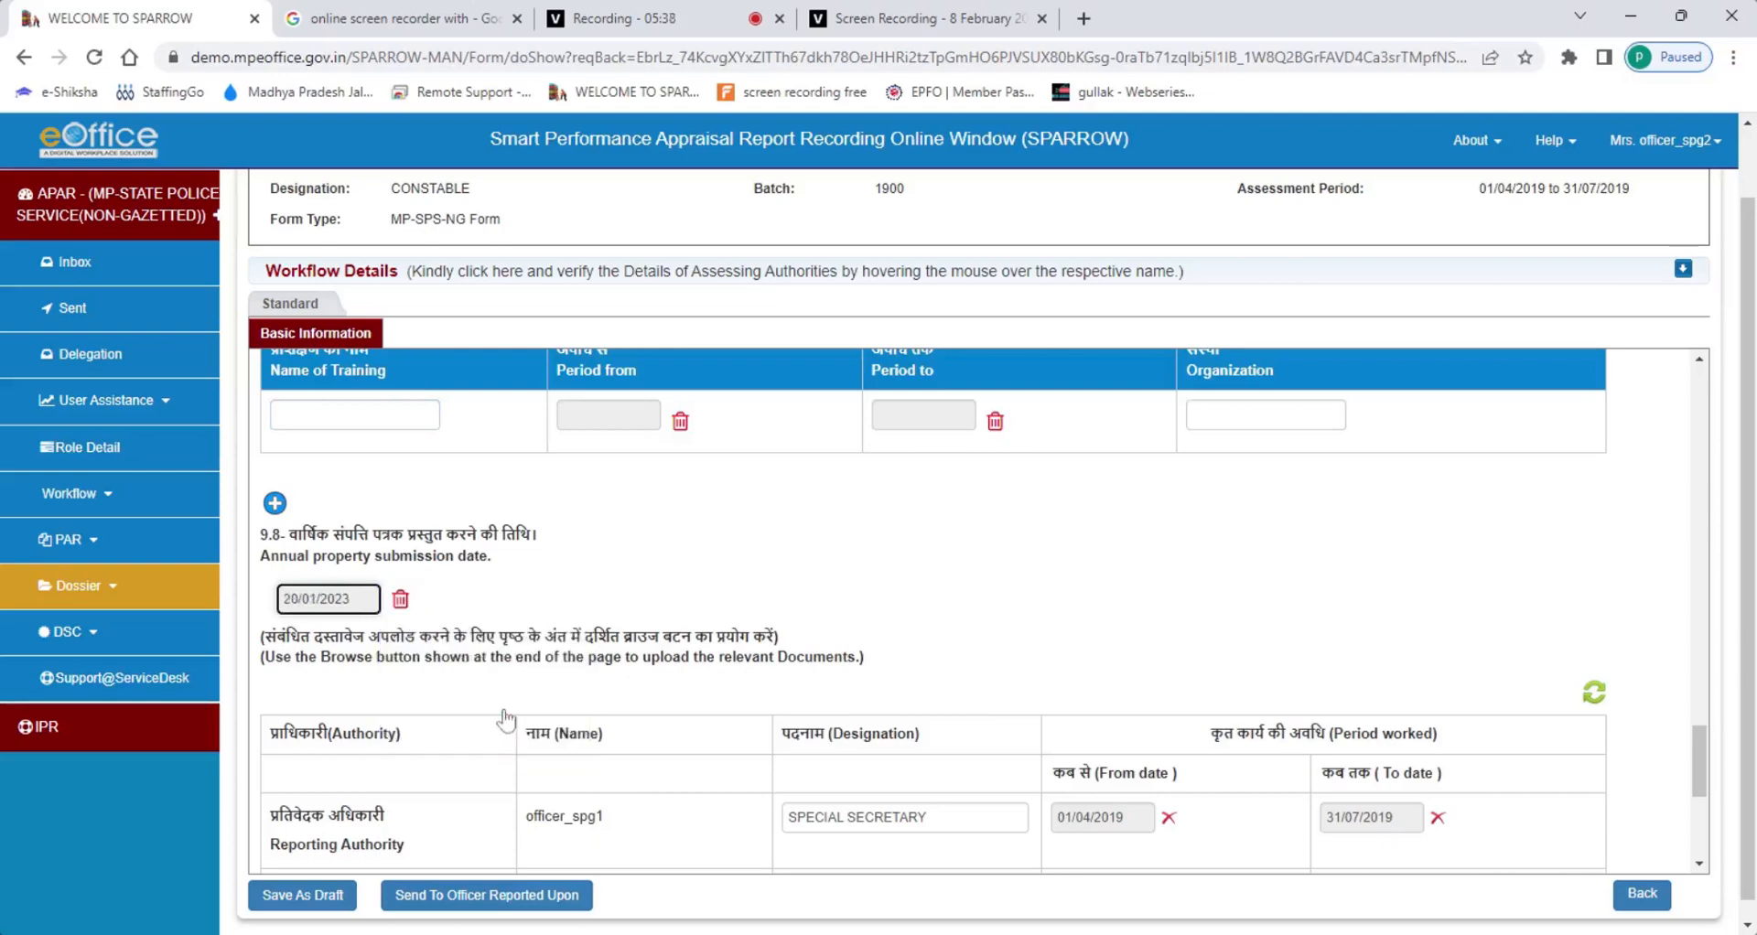
Review the reporting, reviewing and accepting authorities table and the Reference Upload file requirements at the end of the form.
scroll(777, 560, "down", 2)
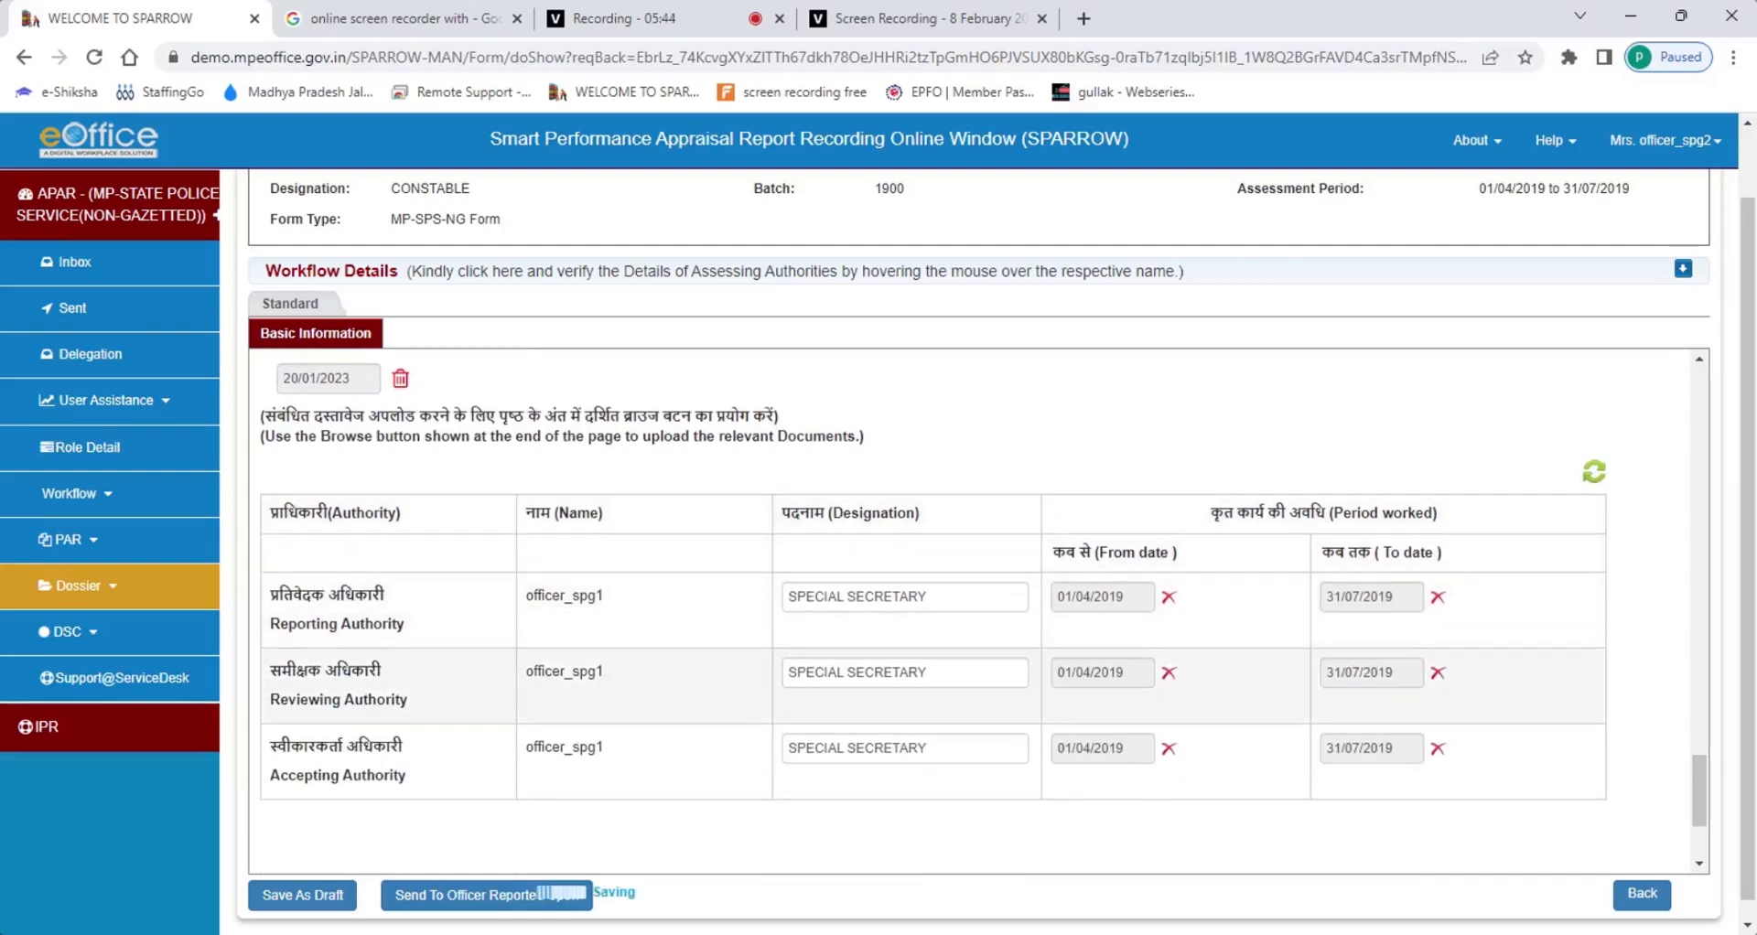
scroll(537, 668, "down", 3)
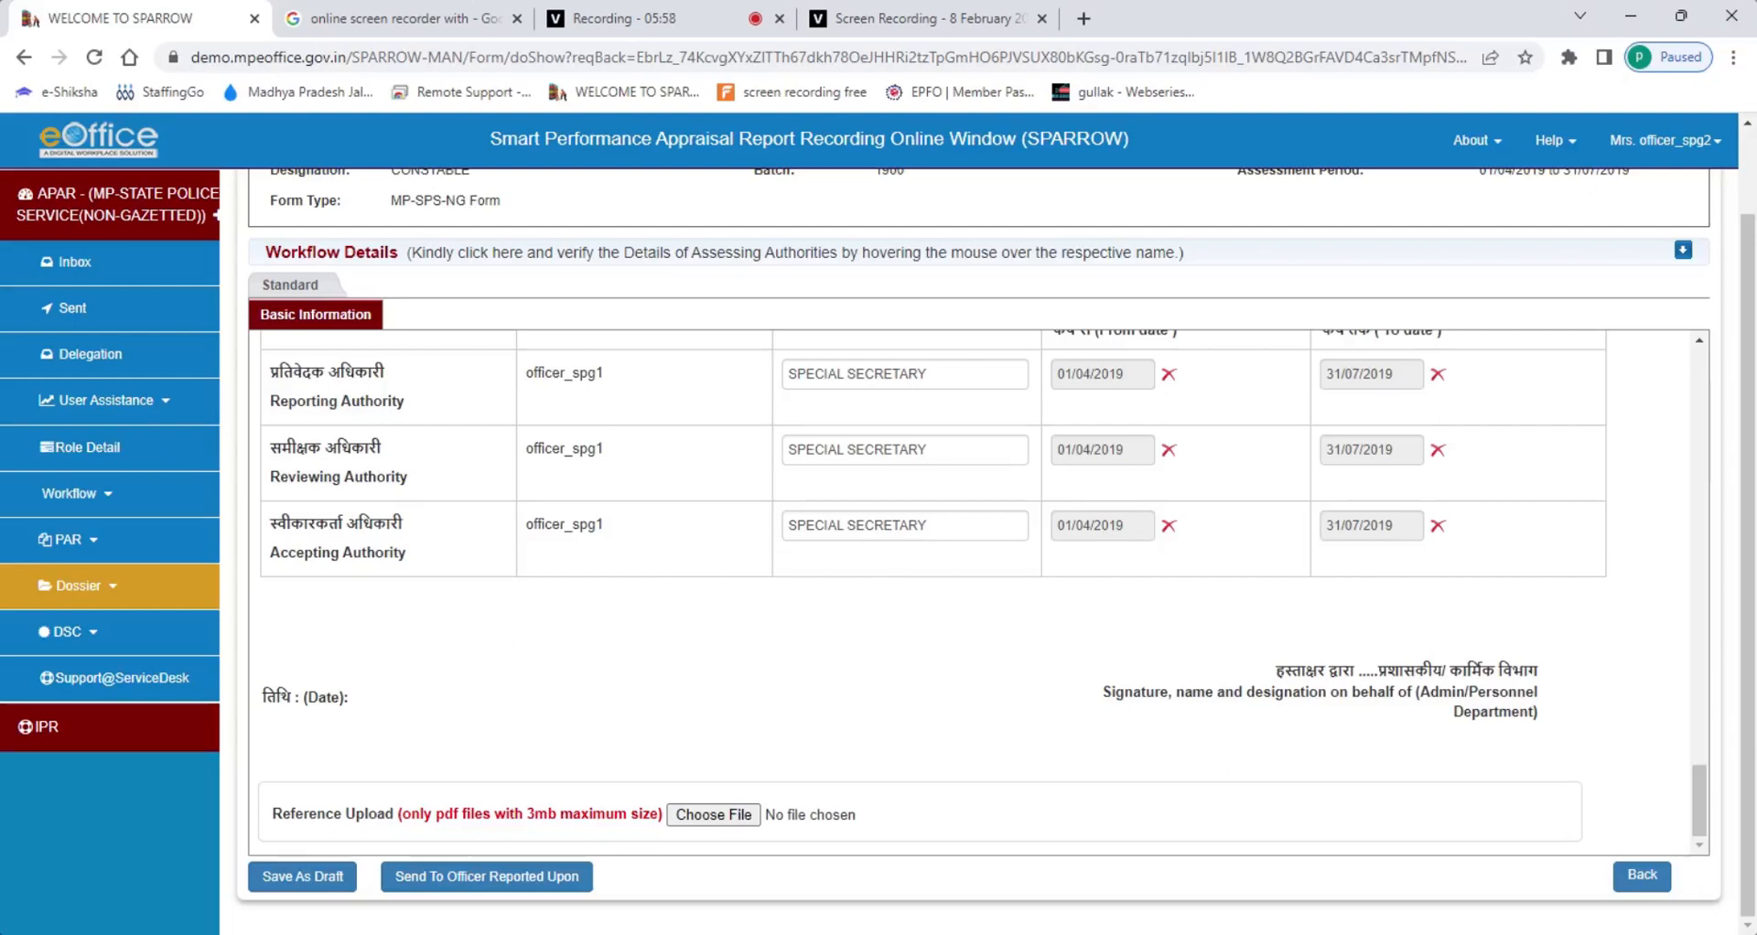
left_click_drag(437, 813, 556, 814)
left_click(914, 722)
scroll(873, 727, "down", 10)
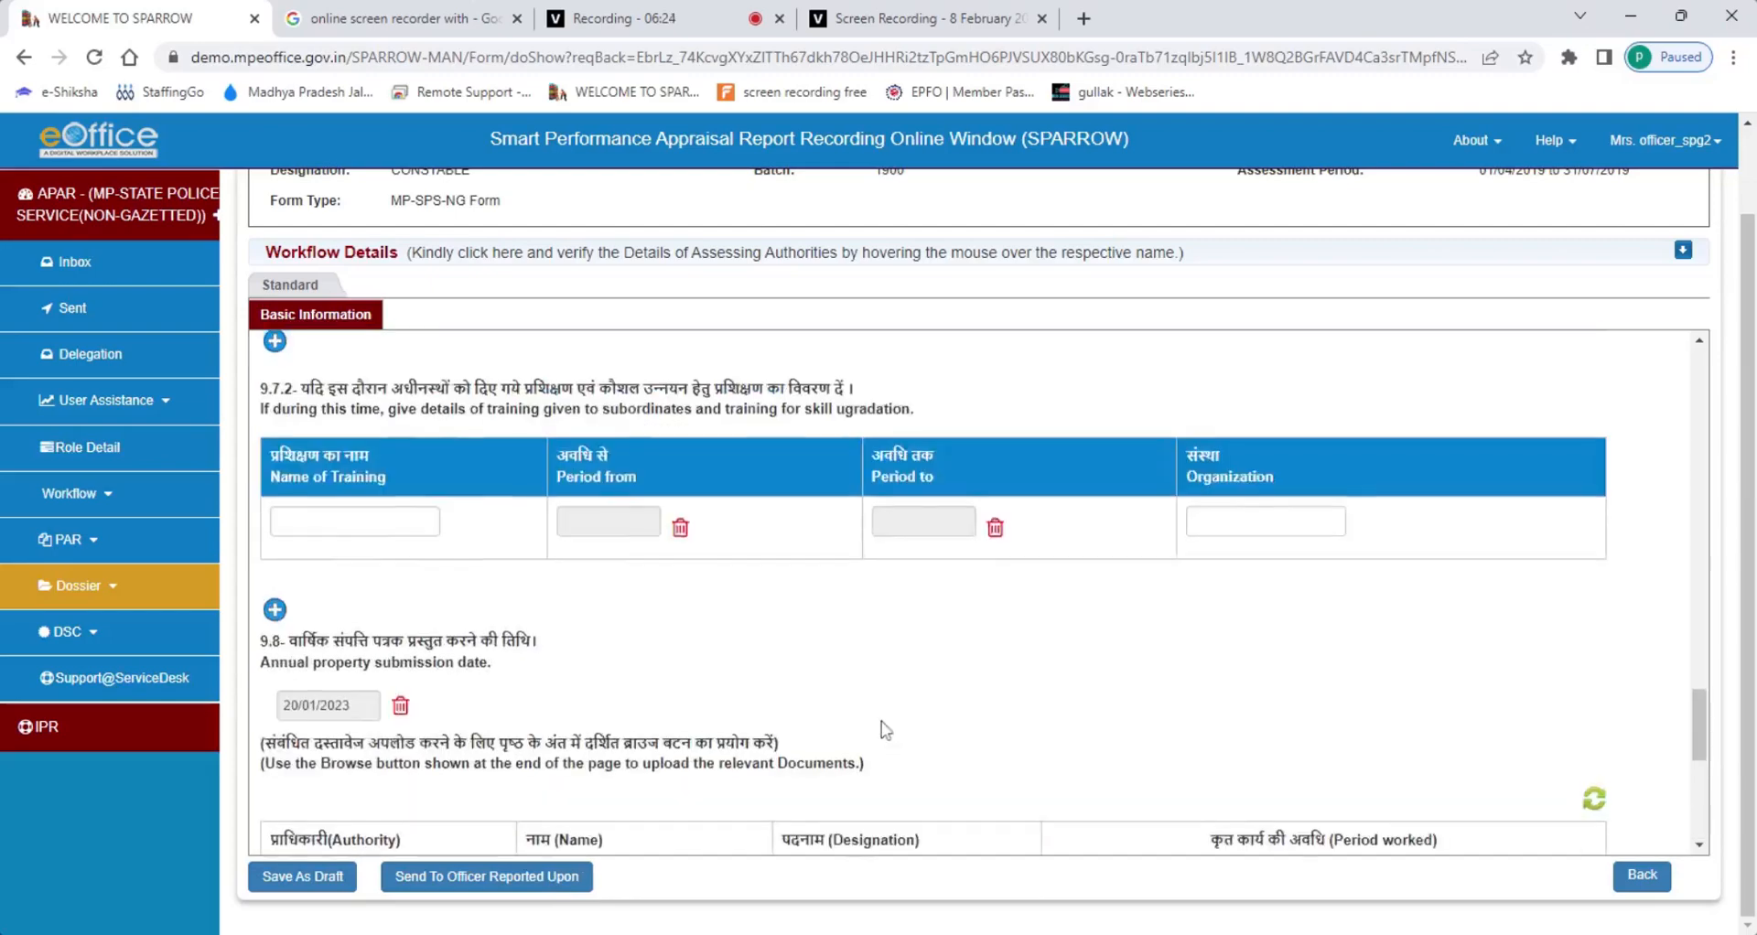
Review the whole basic information form, from the officer's personal details through the posting, punishment and suspension sections to the authorities table.
scroll(893, 706, "up", 15)
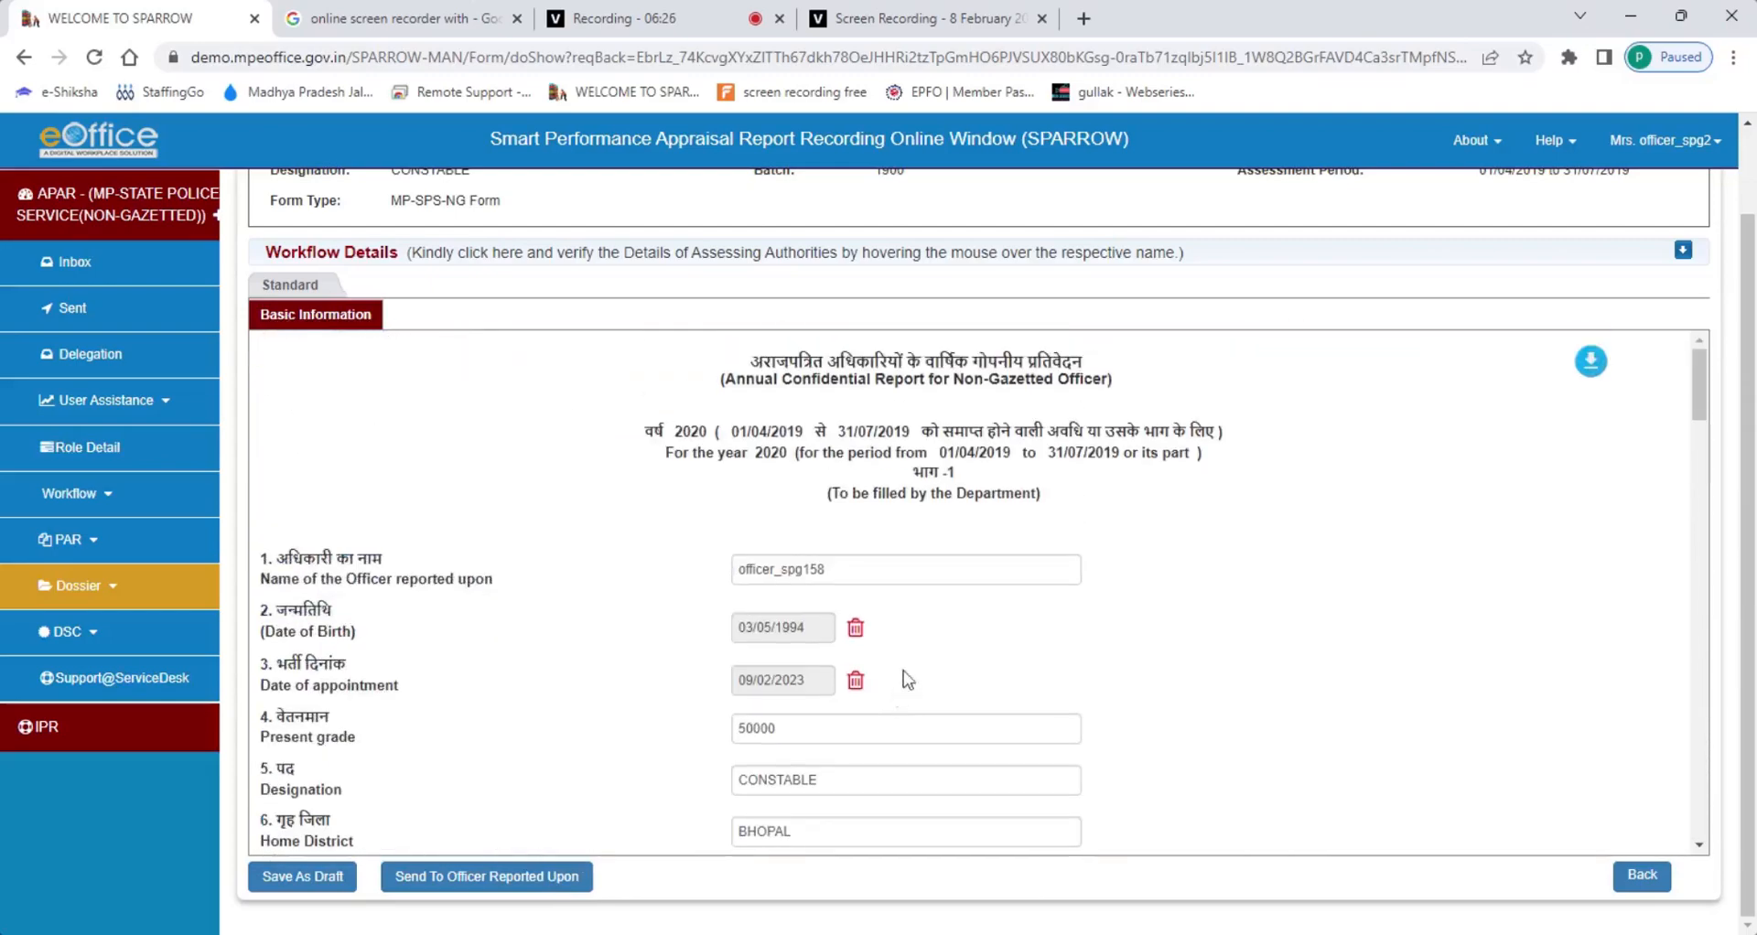
left_click_drag(836, 570, 663, 565)
left_click(565, 612)
scroll(1322, 670, "down", 1)
scroll(1325, 678, "down", 5)
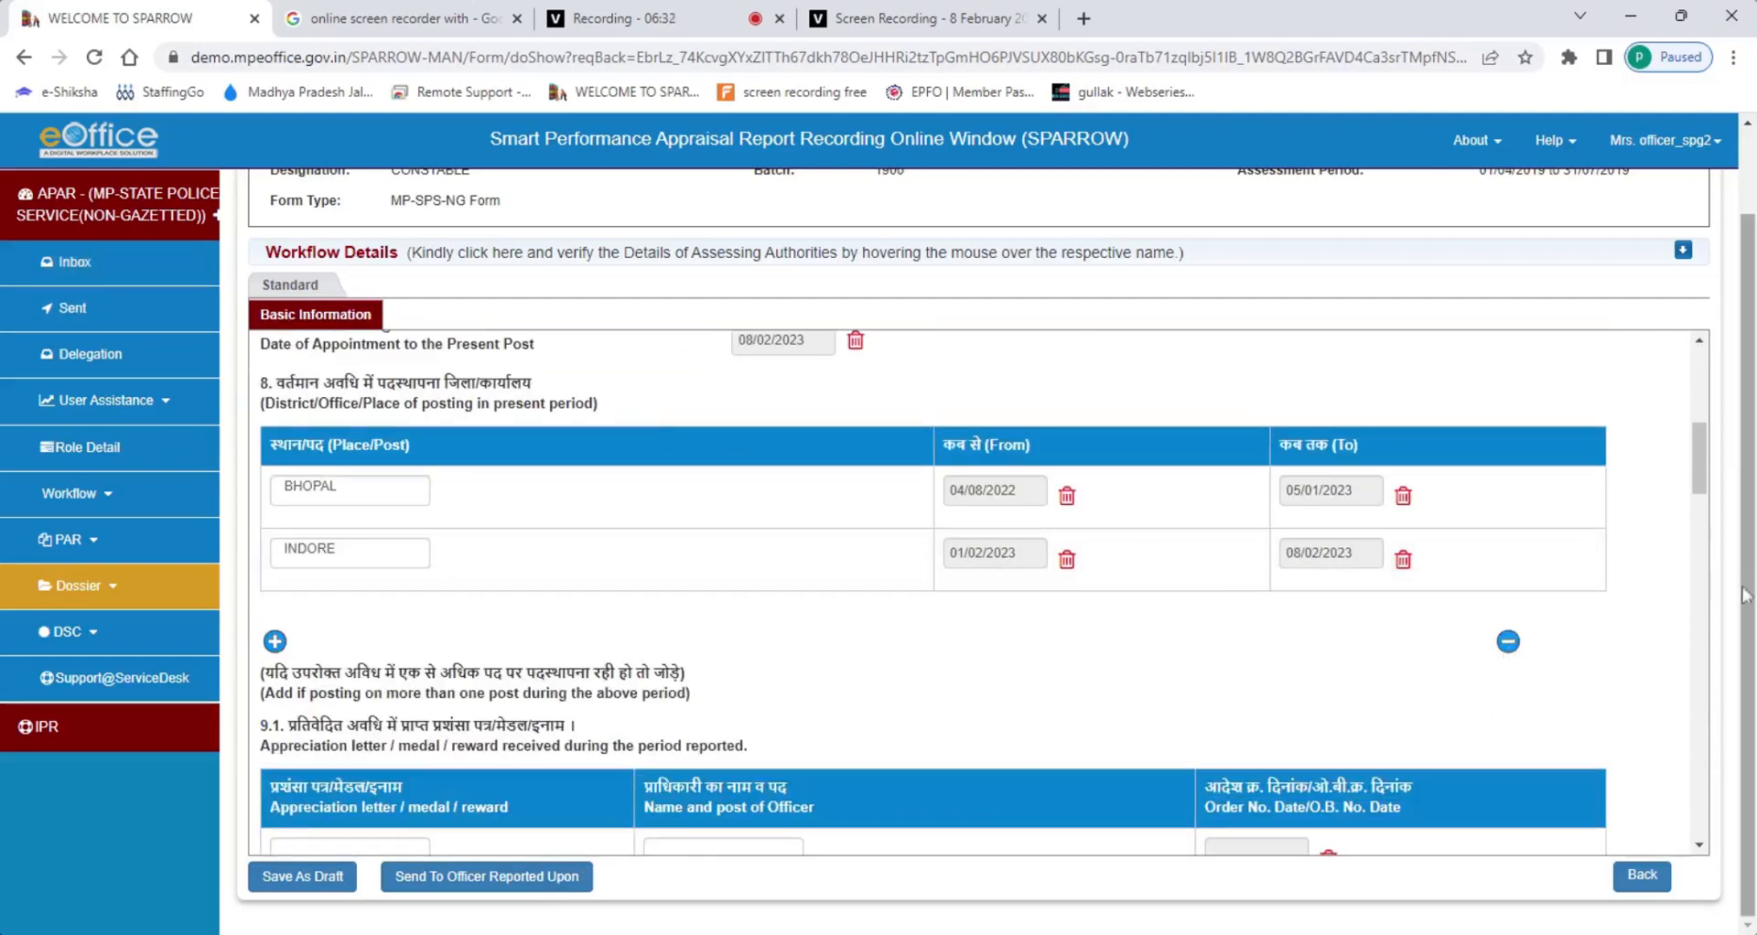
scroll(1651, 581, "down", 15)
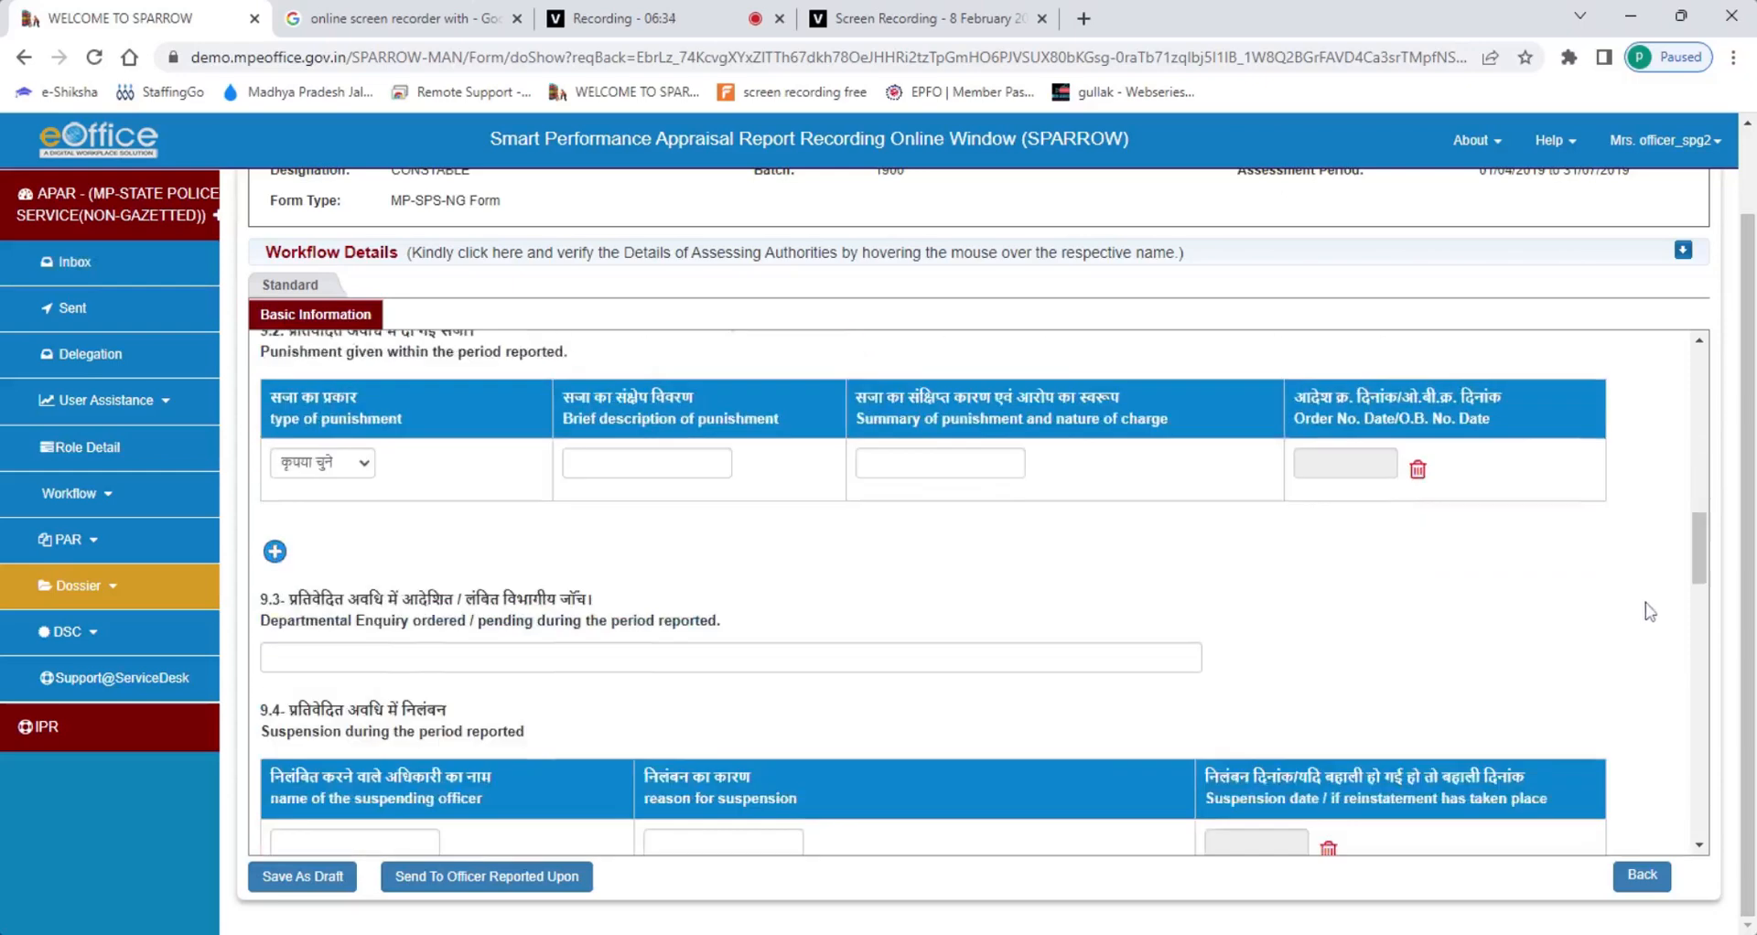
scroll(1669, 709, "down", 10)
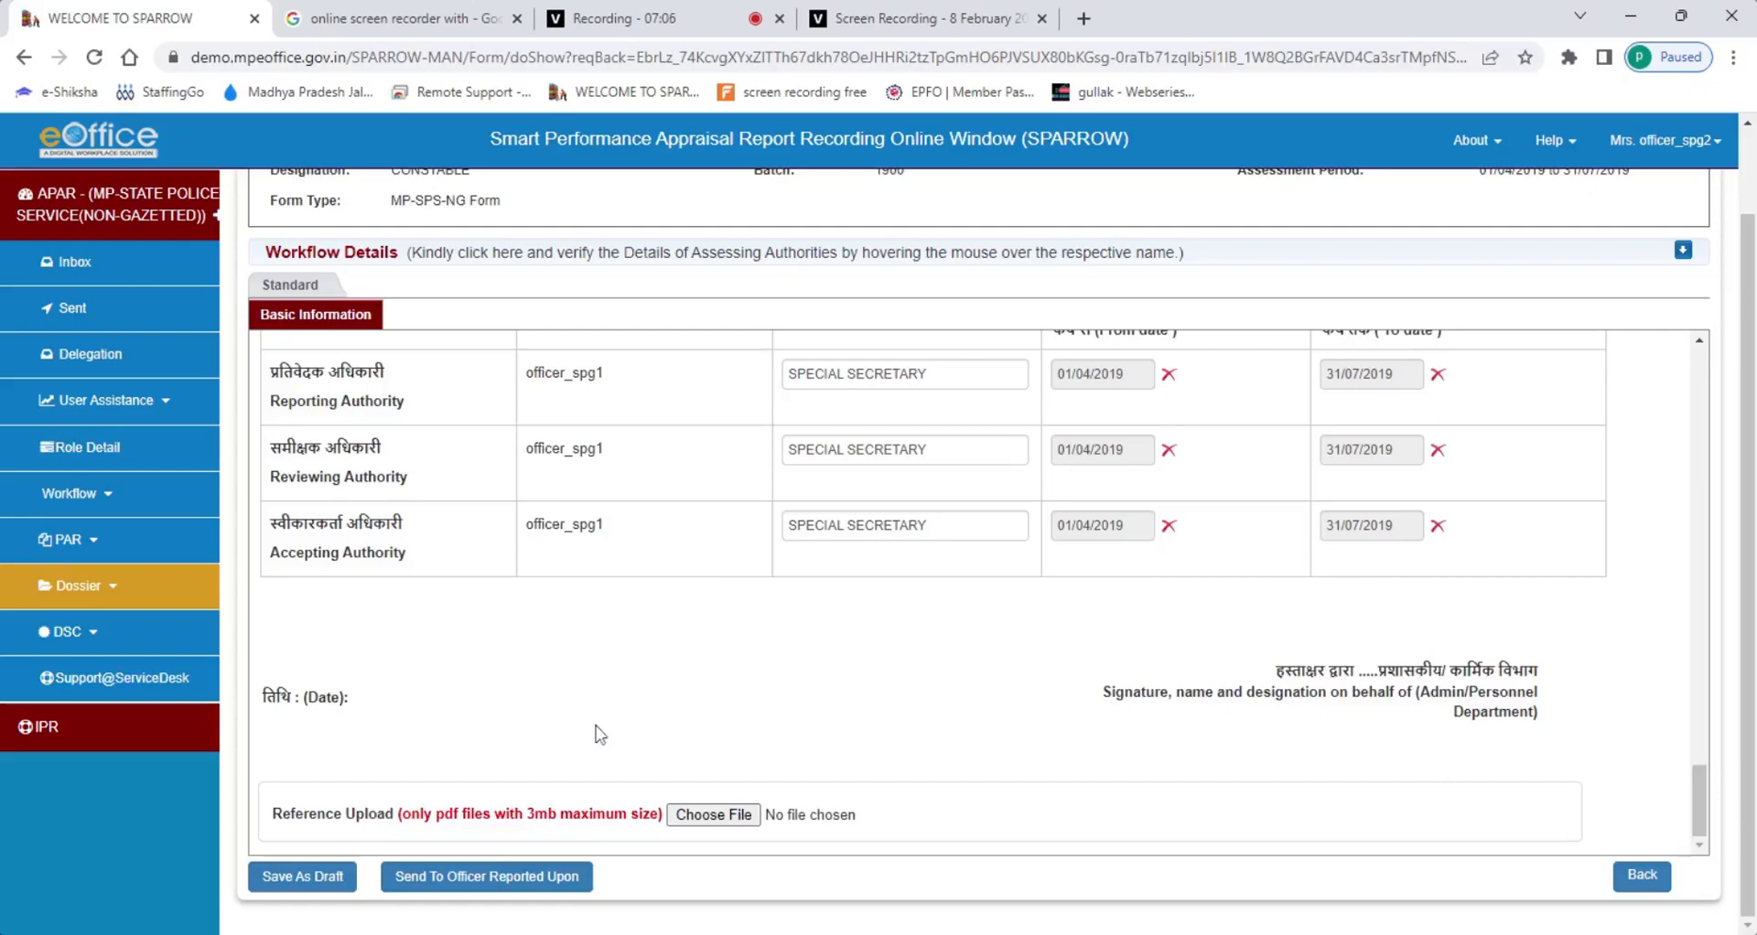
Submit the completed form to the officer reported upon and check the PAR ID and recipient in the resulting message.
left_click(483, 880)
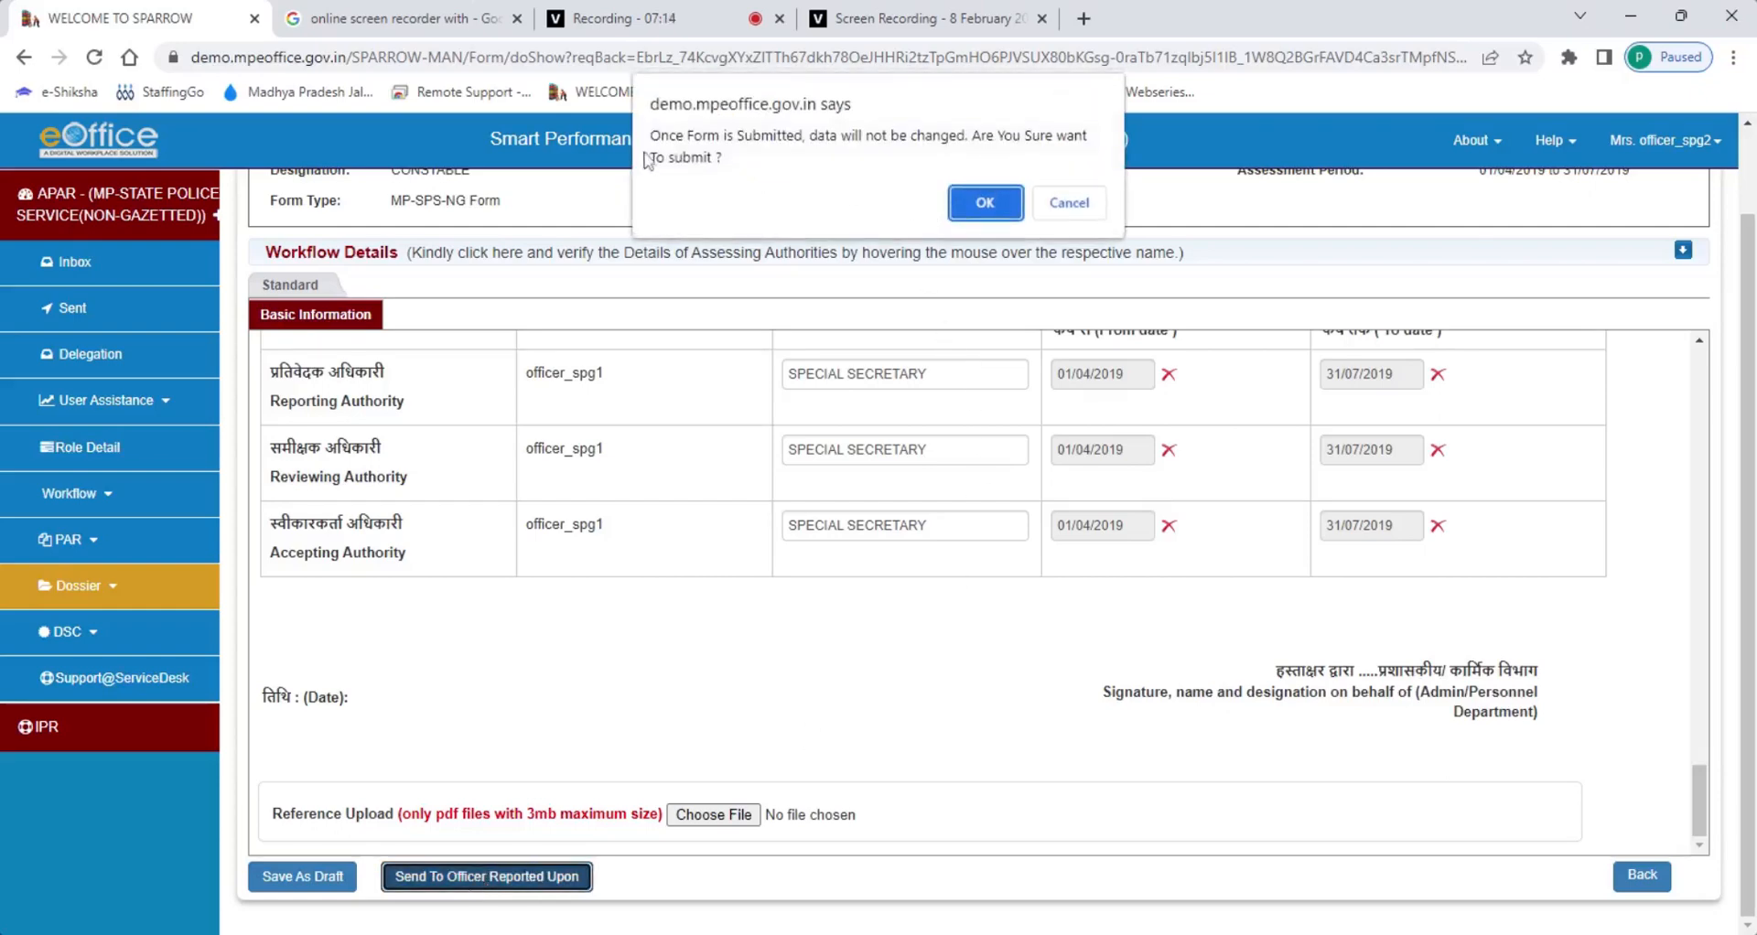
left_click(977, 201)
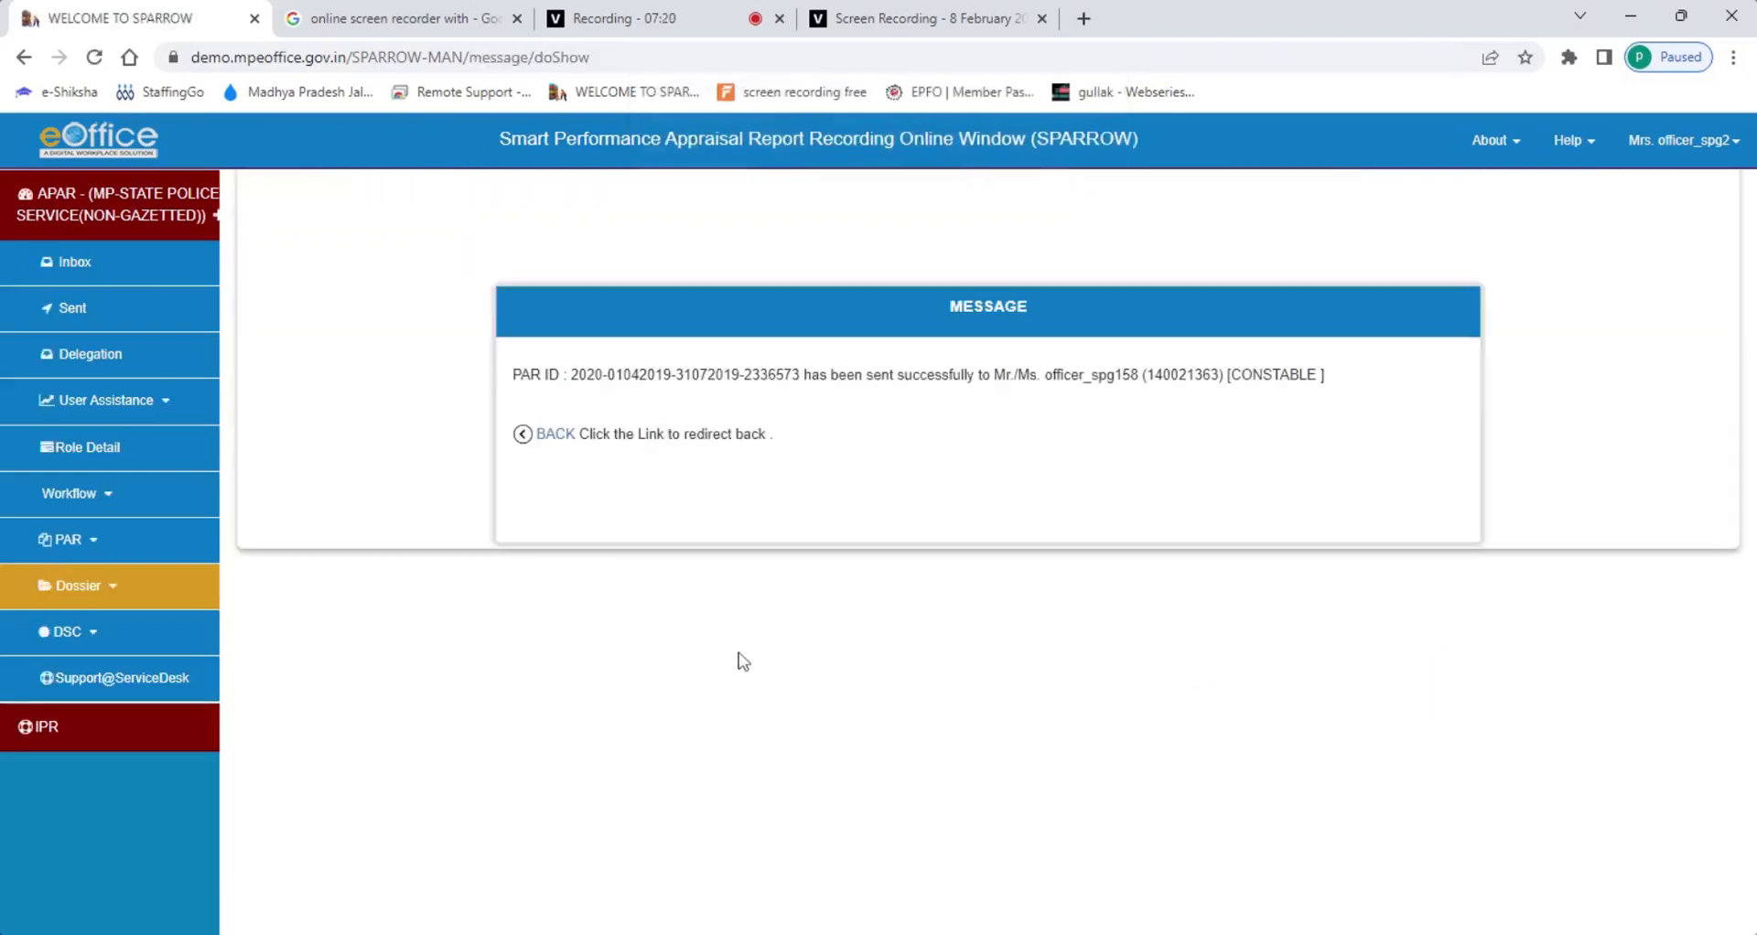
left_click_drag(571, 376, 1138, 375)
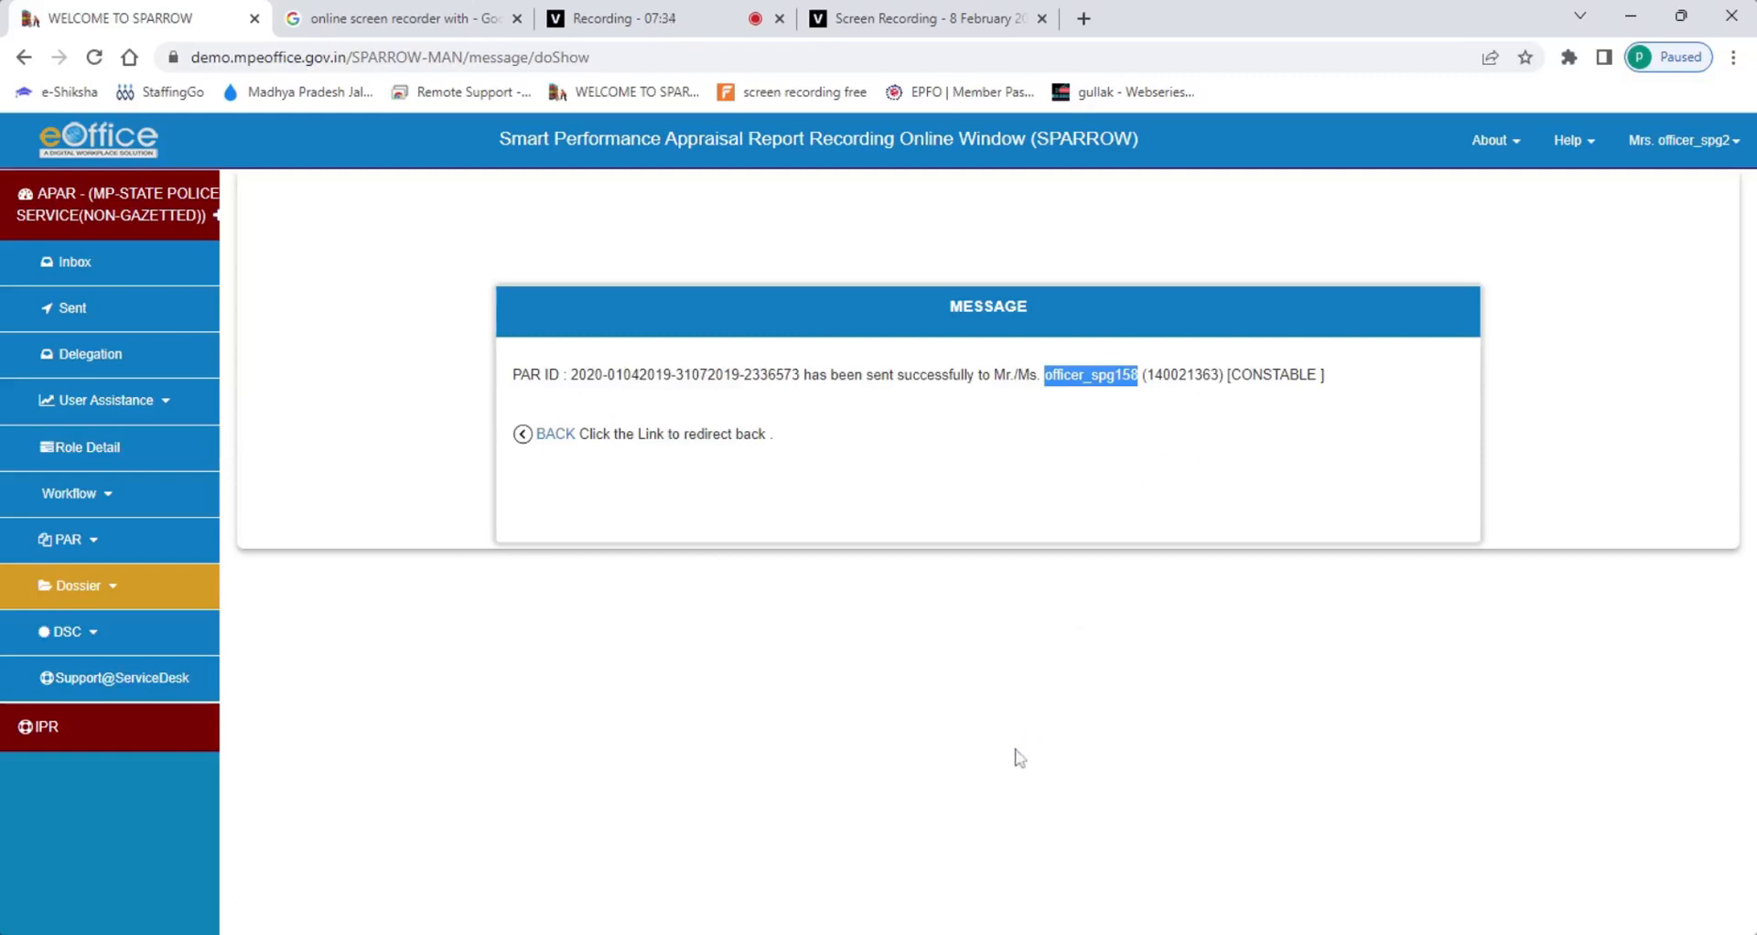
key("alt+Tab")
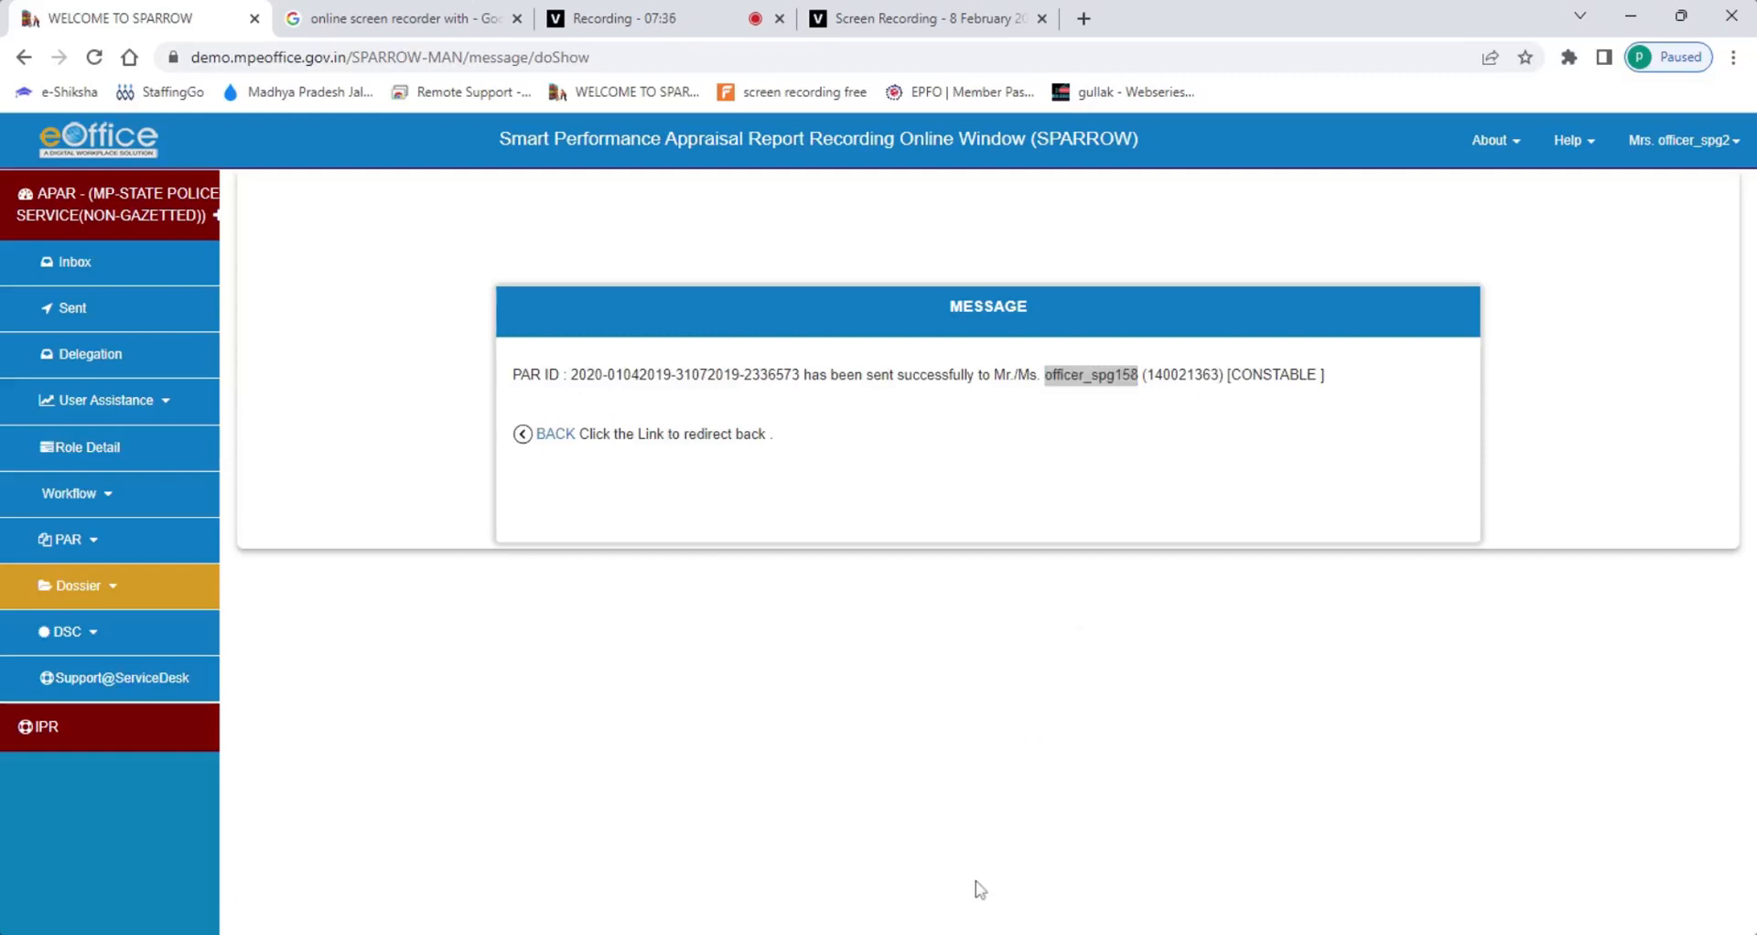